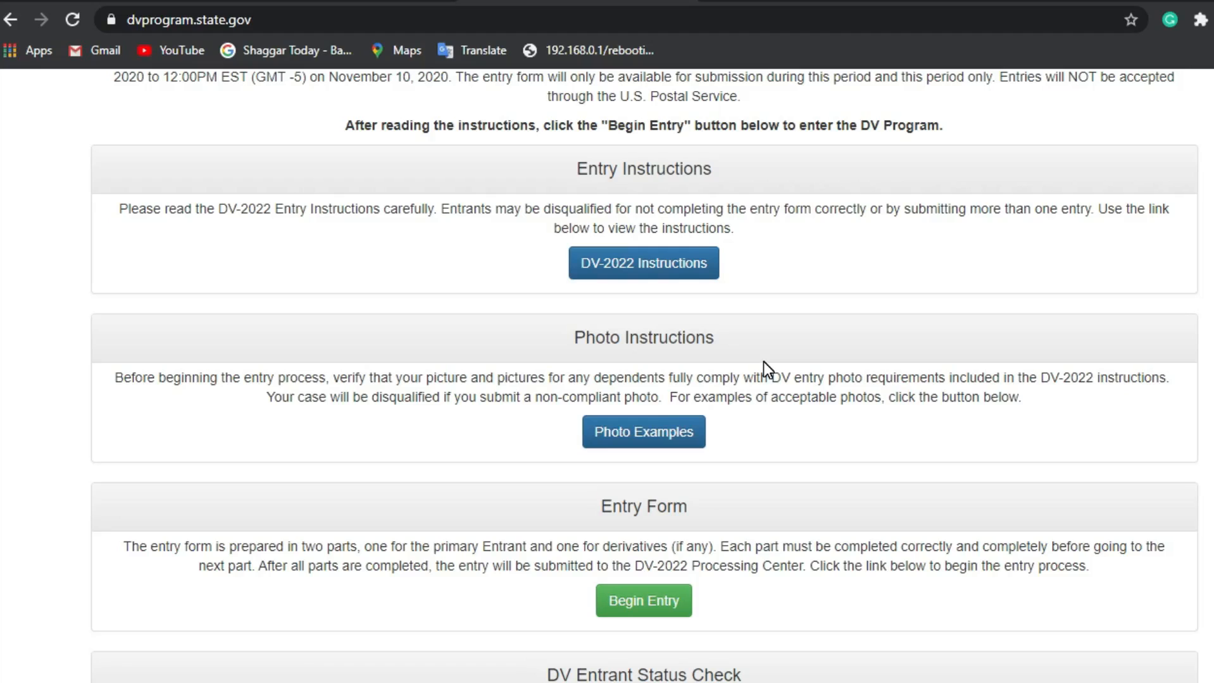
Step: Open the official Travel.State.Gov visa photo examples page
scroll(763, 361, up, 3)
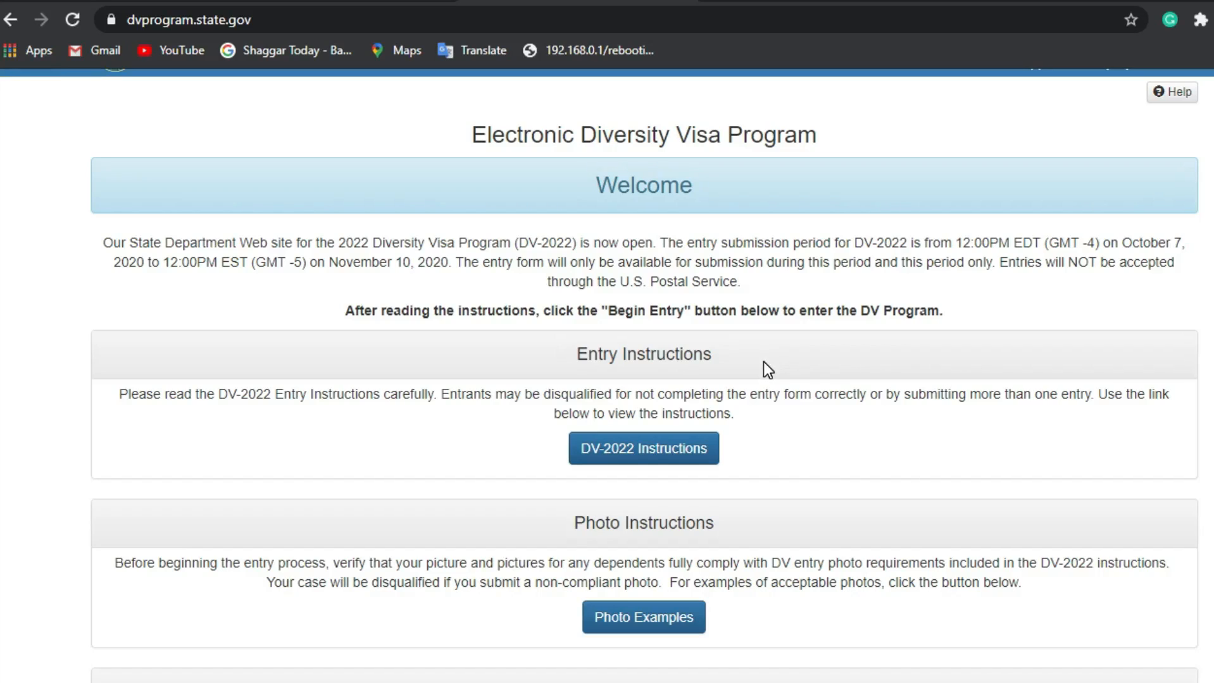
scroll(763, 362, down, 2)
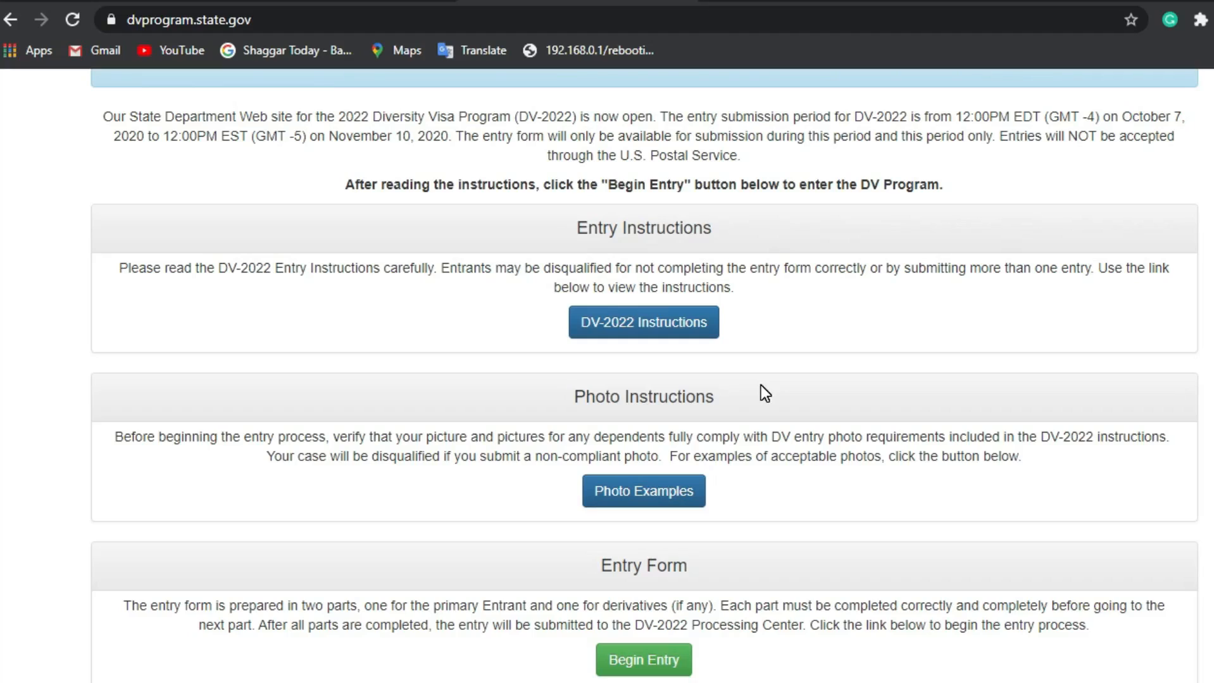
scroll(760, 386, down, 1)
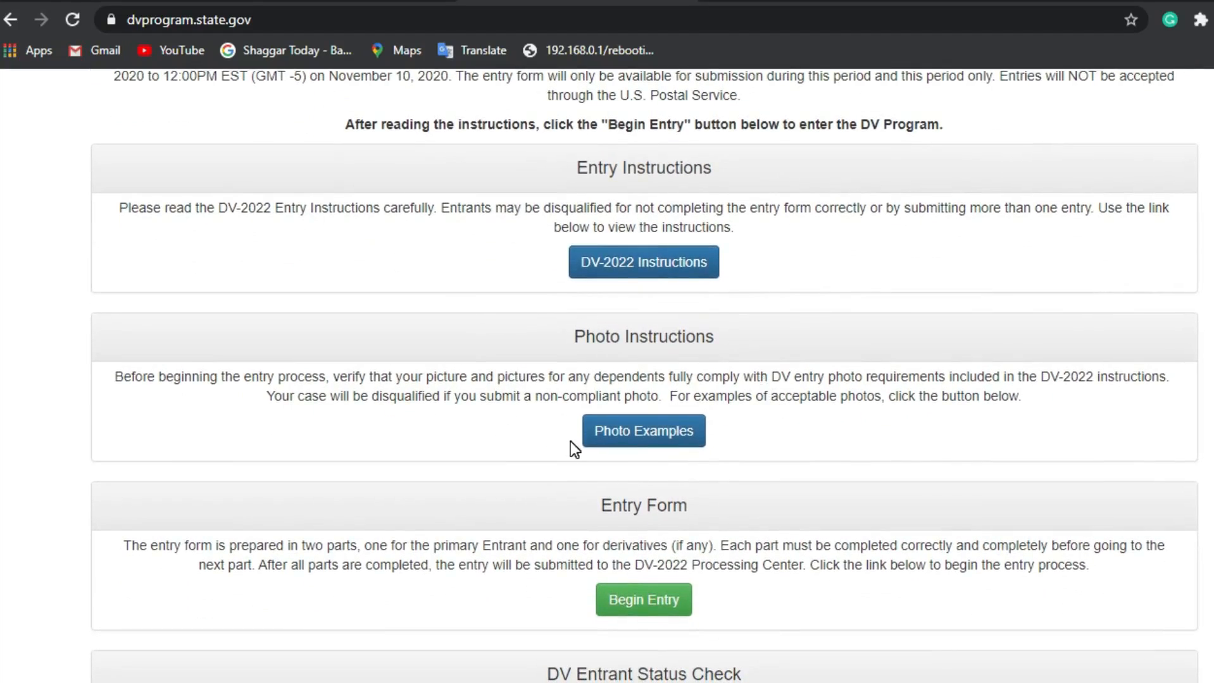
click(665, 438)
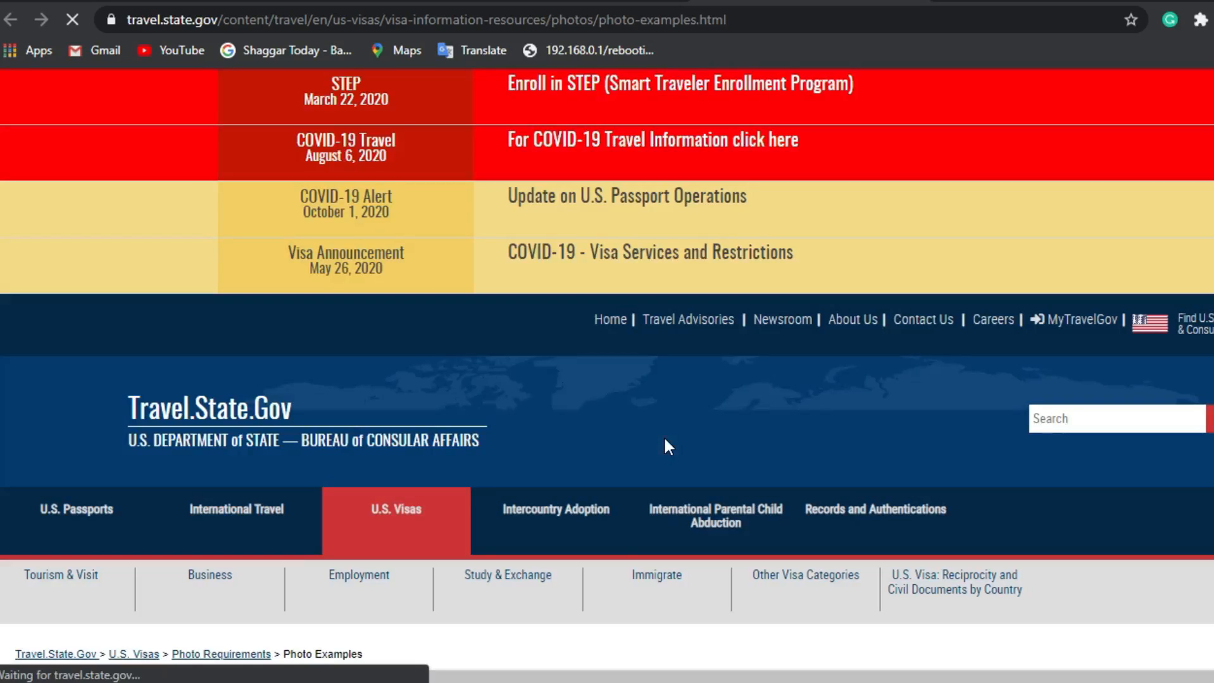
Step: Show the underexposed-photo example under Shadows and Lighting in Detailed Examples of Visa Photos
scroll(665, 440, down, 3)
scroll(665, 438, down, 3)
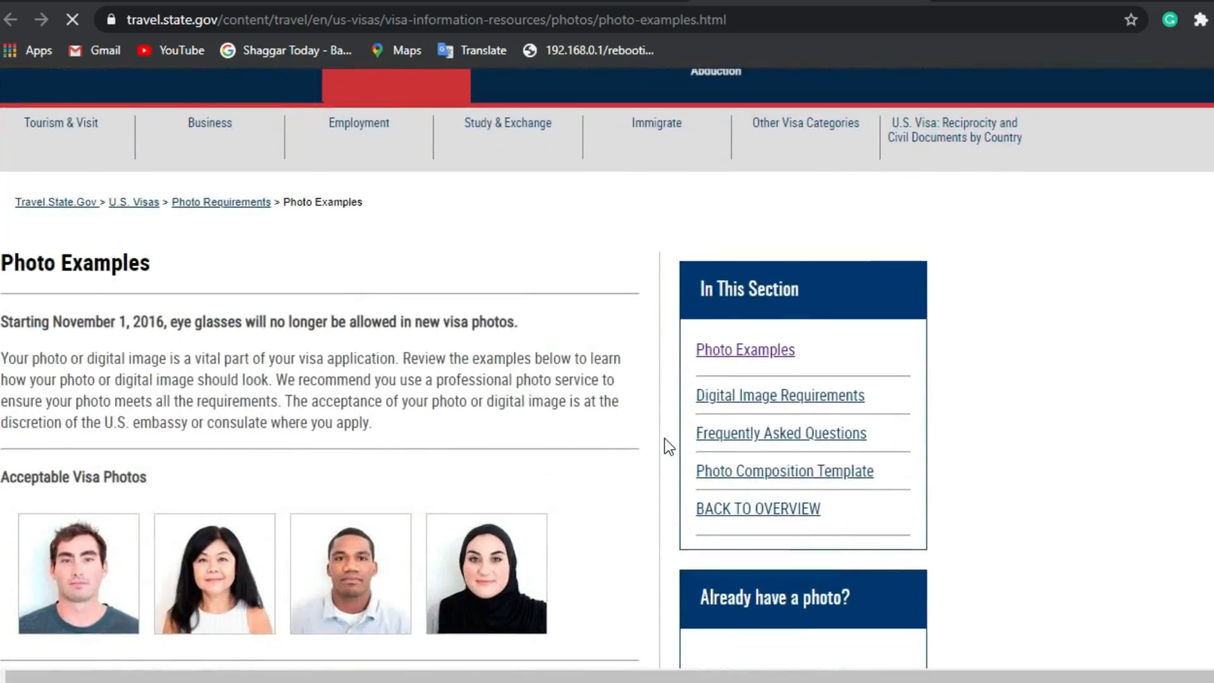
scroll(664, 438, down, 2)
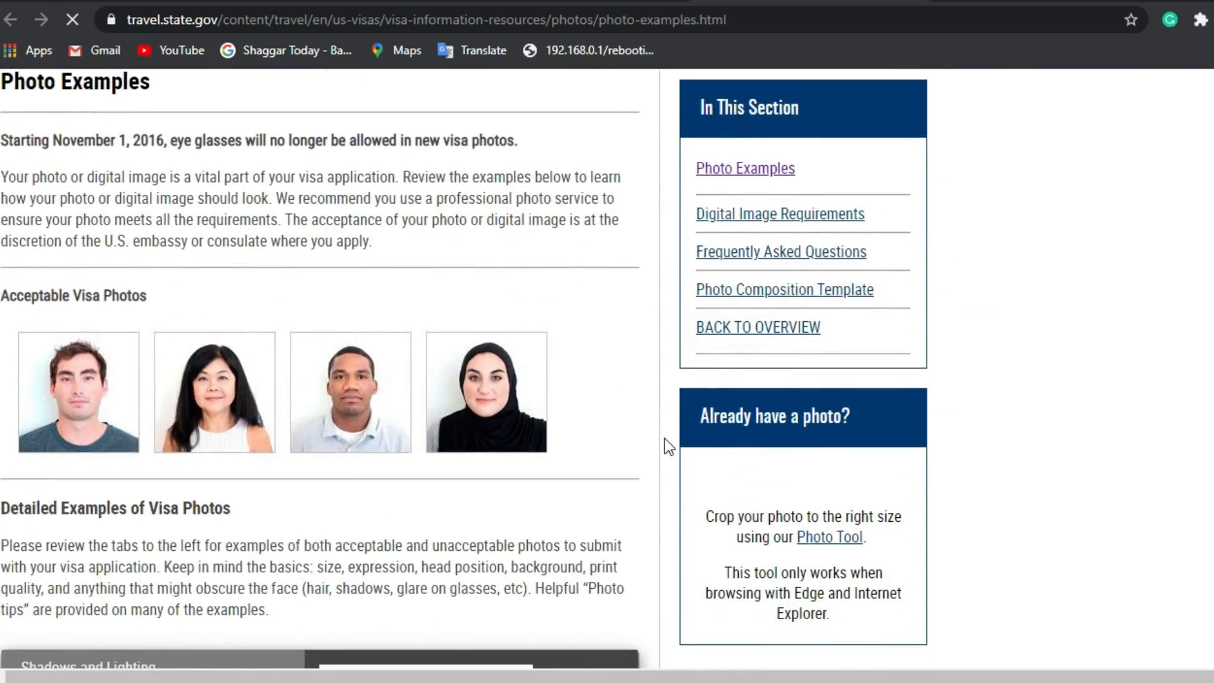
scroll(664, 438, down, 3)
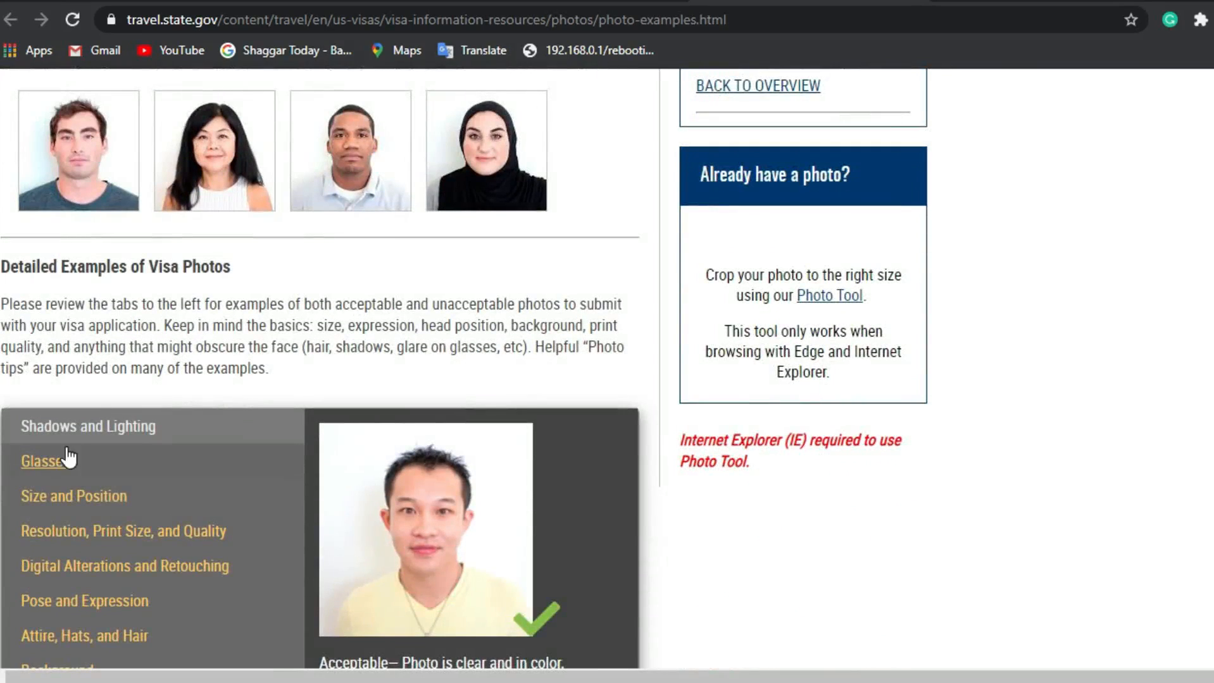
scroll(68, 456, down, 2)
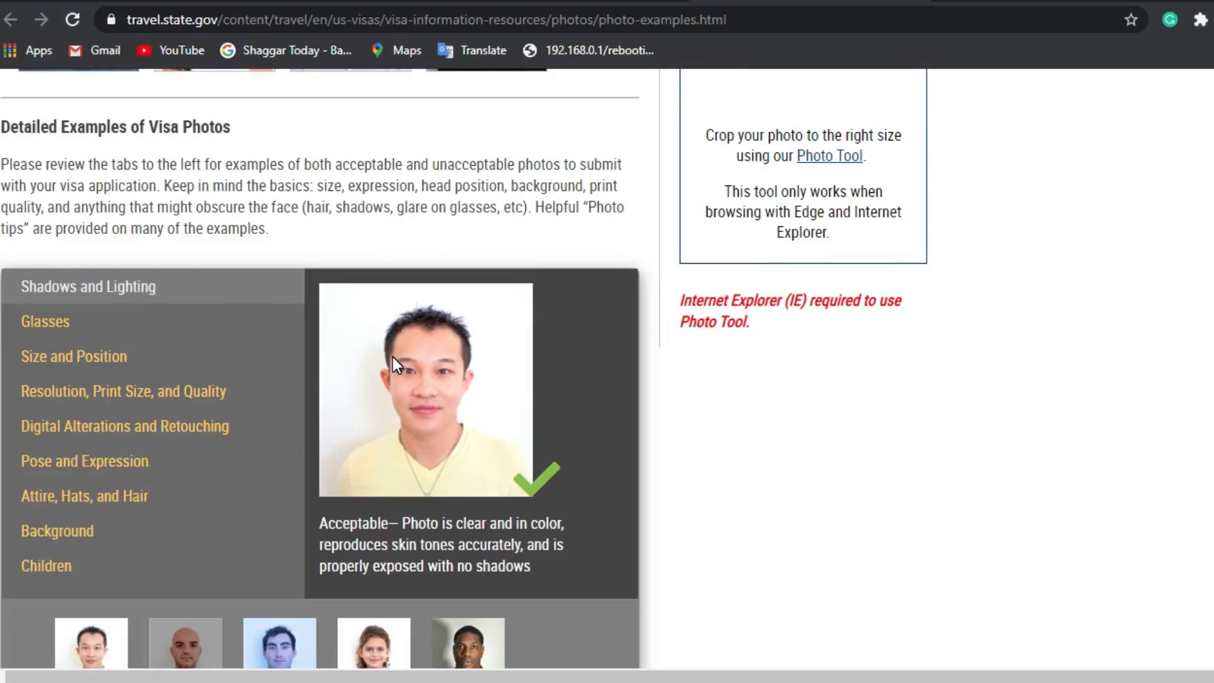
scroll(554, 383, down, 2)
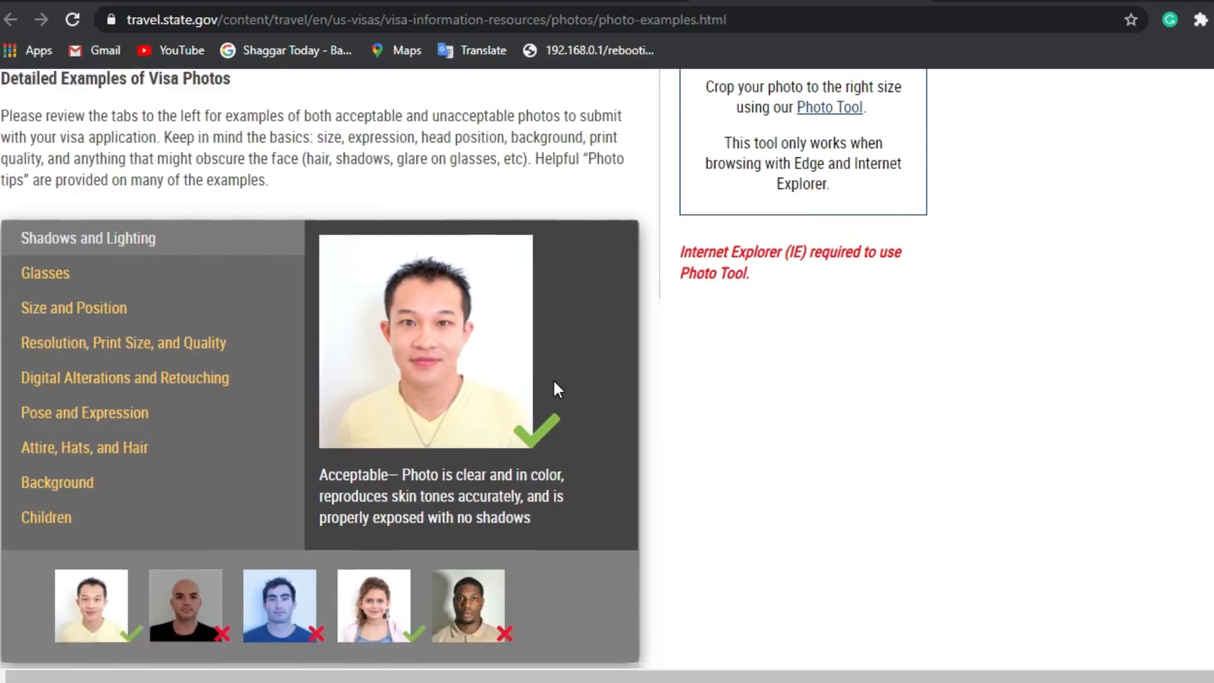
click(184, 548)
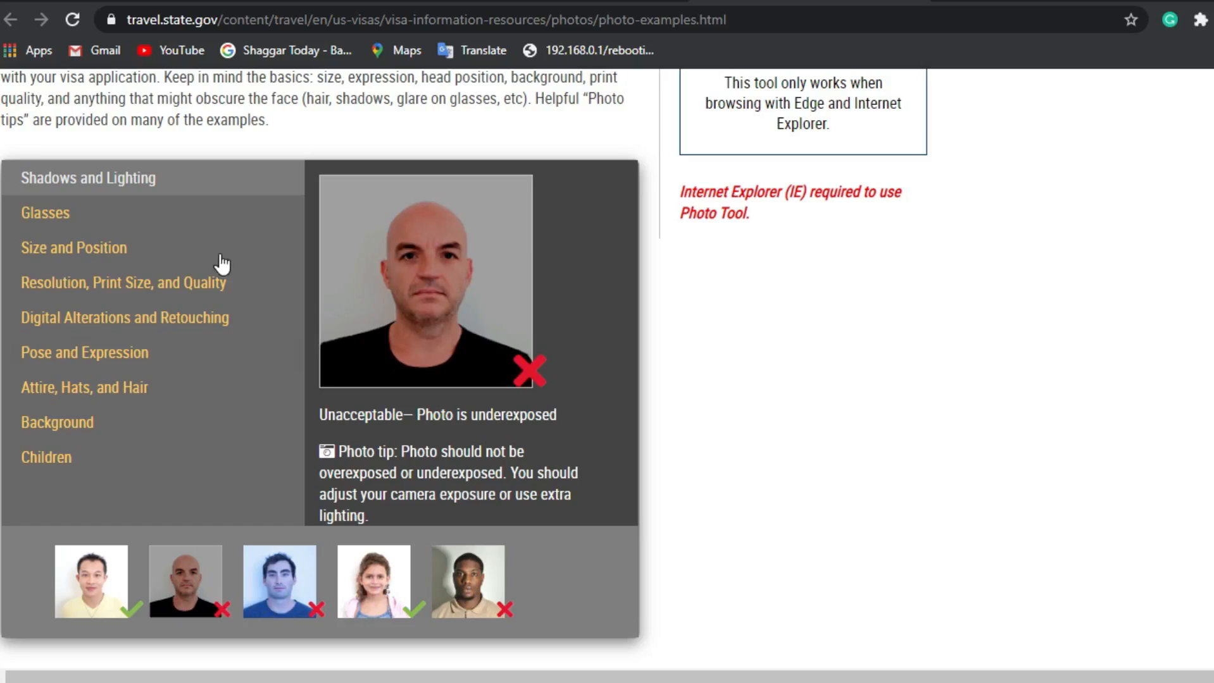
Step: Browse the Glasses, Size and Position, and Resolution examples, ending on the blurred and wrong-size photos
click(42, 222)
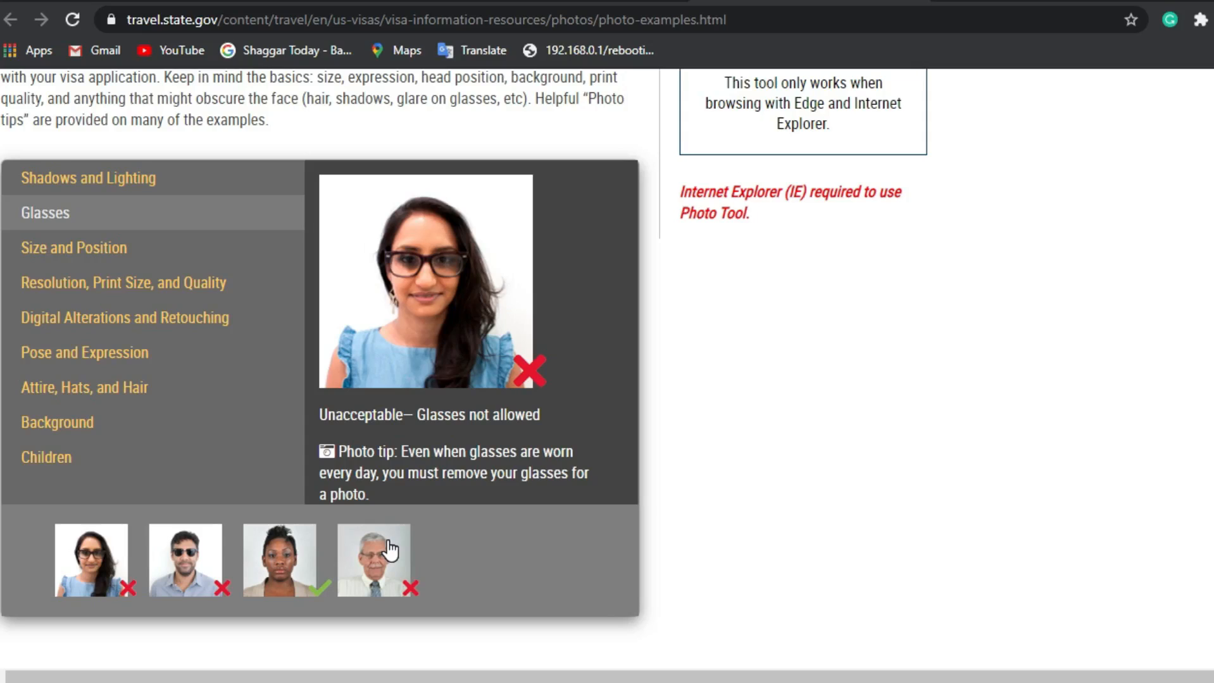
click(106, 251)
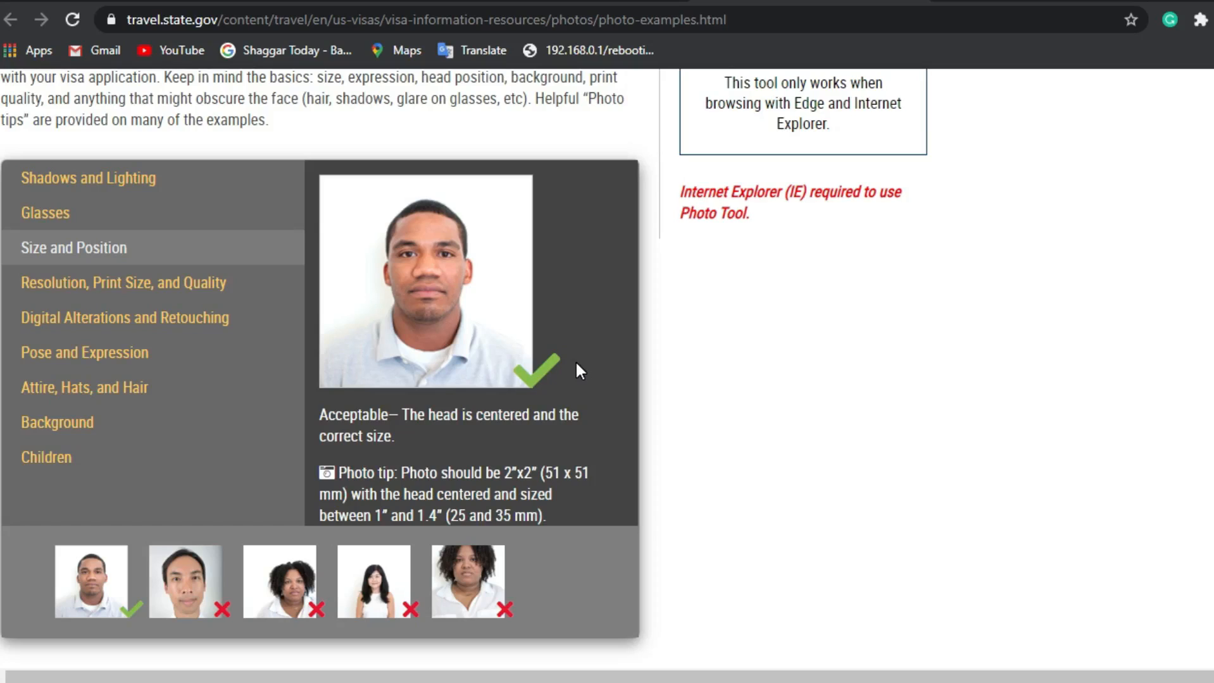
click(126, 285)
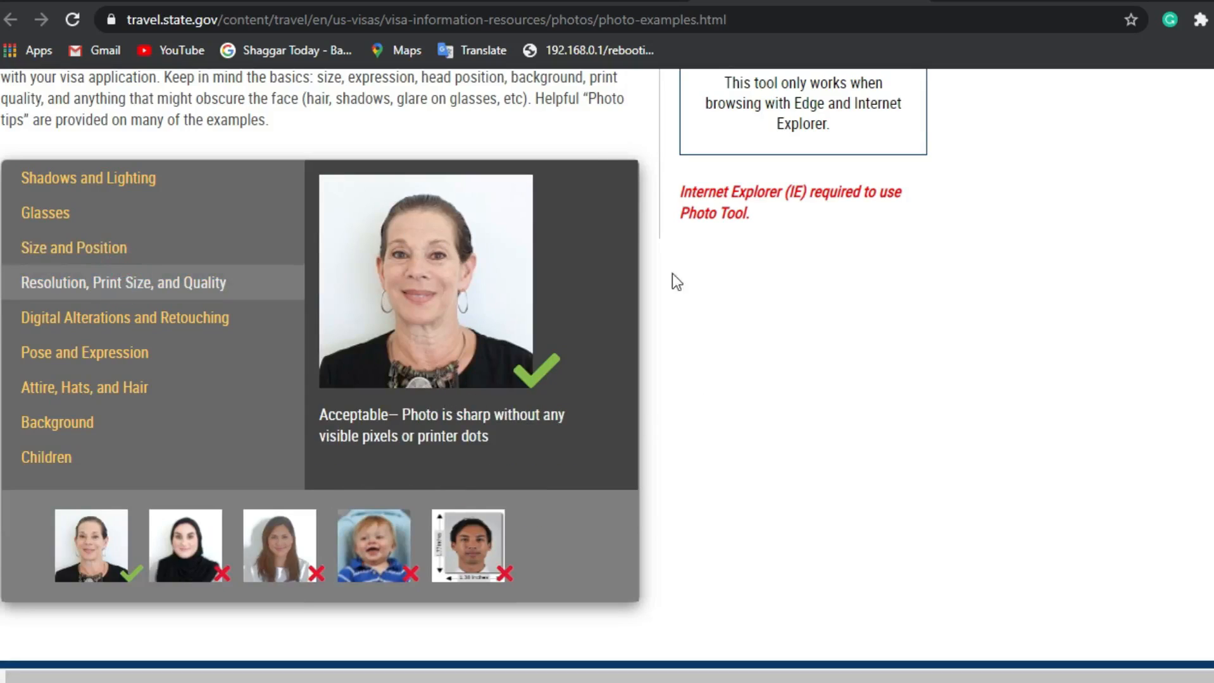
click(183, 546)
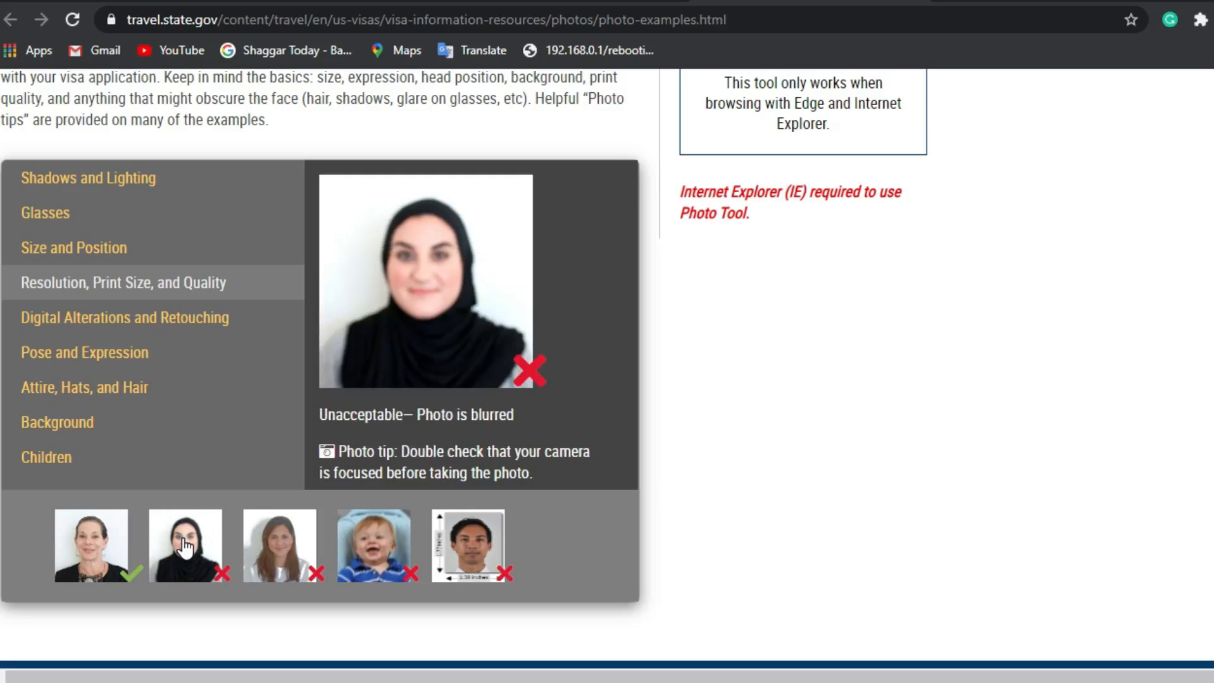
click(471, 565)
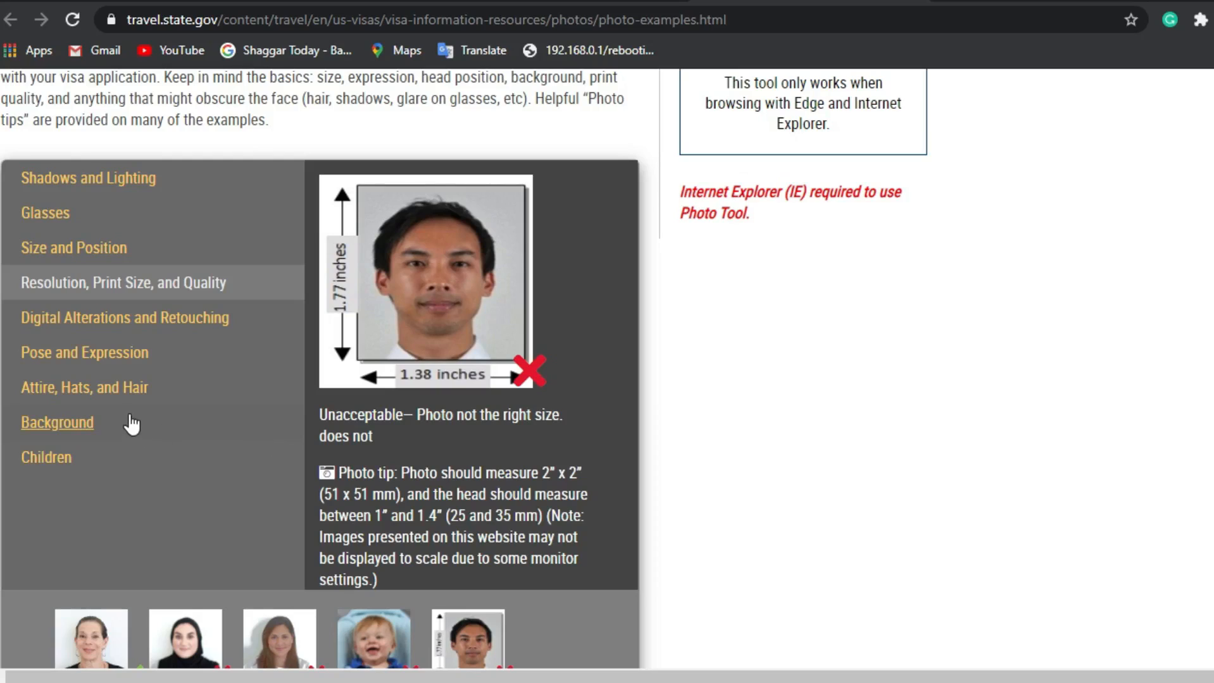
Step: View the Digital Alterations examples, including the acceptable unaltered photo, then the Pose and Expression examples
click(159, 328)
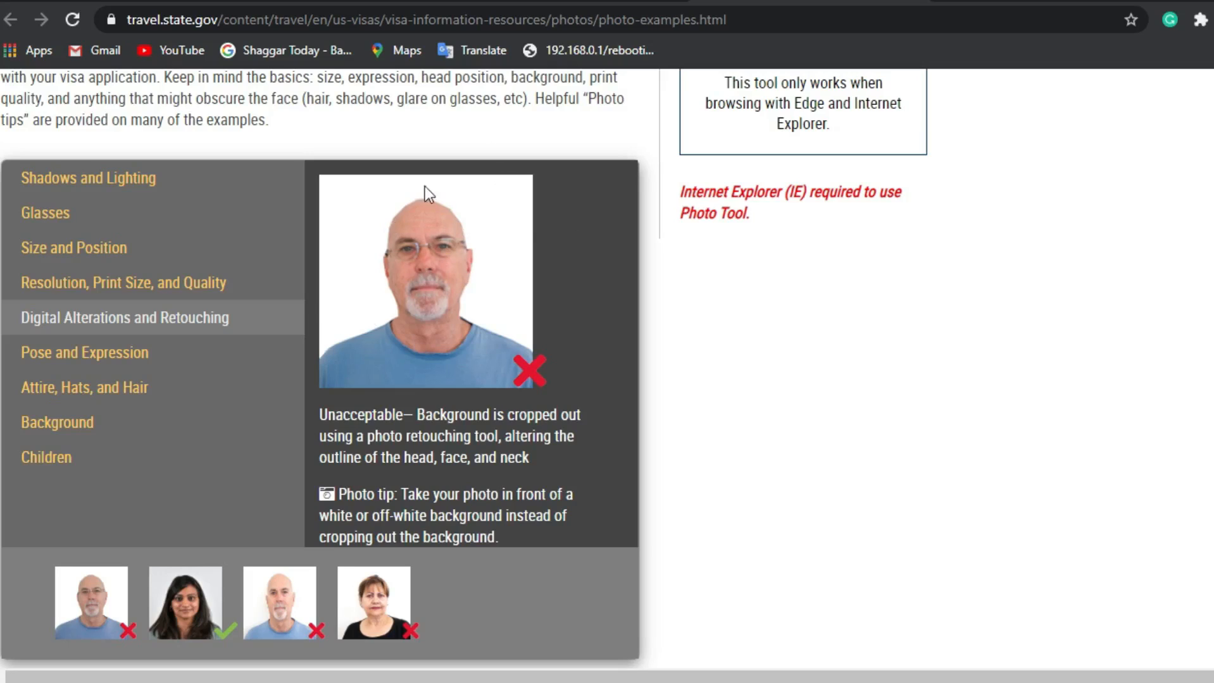
click(162, 605)
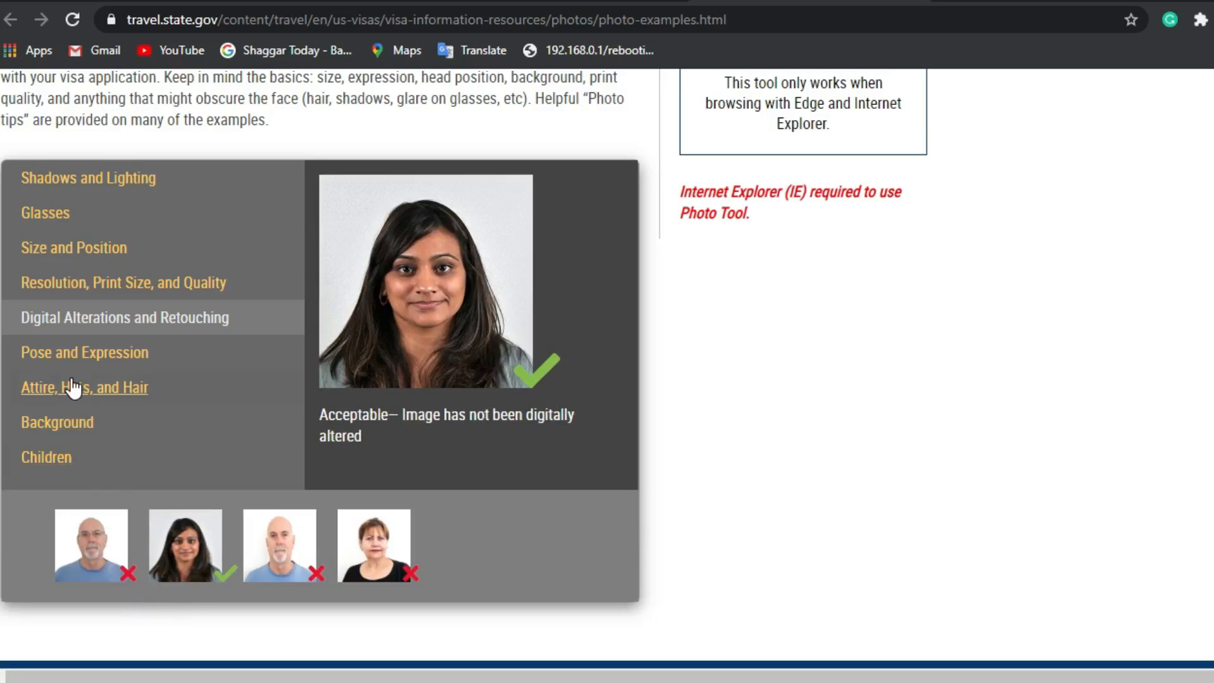
click(66, 353)
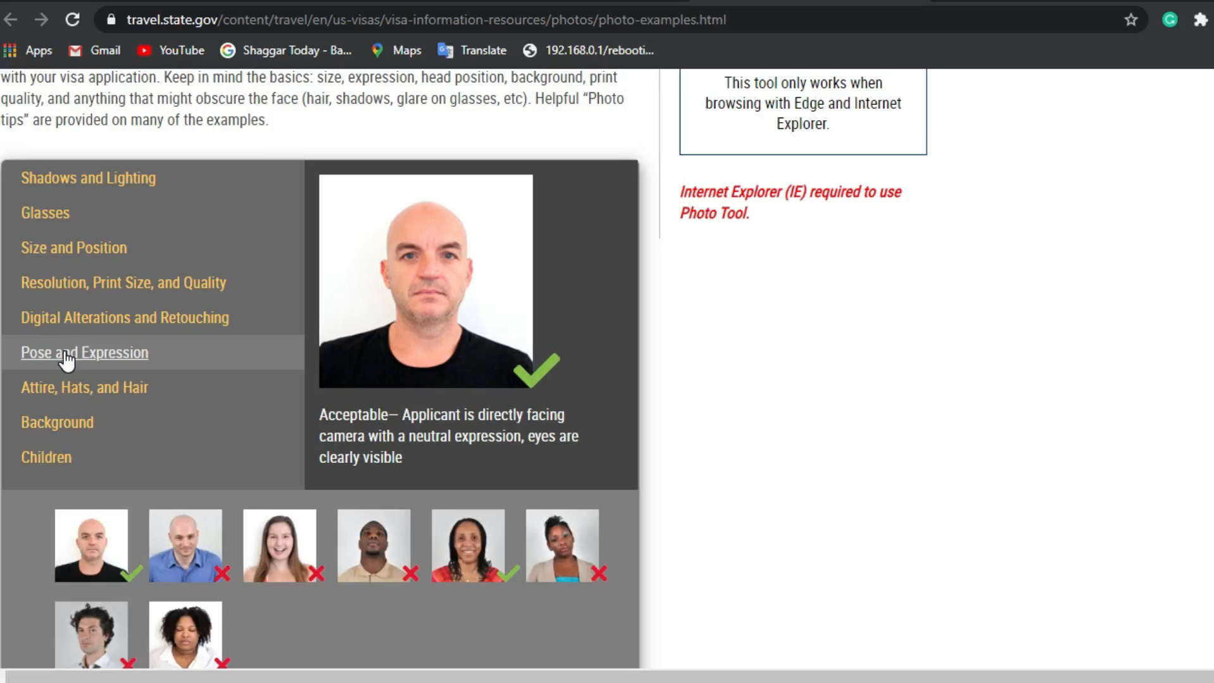
scroll(66, 359, down, 1)
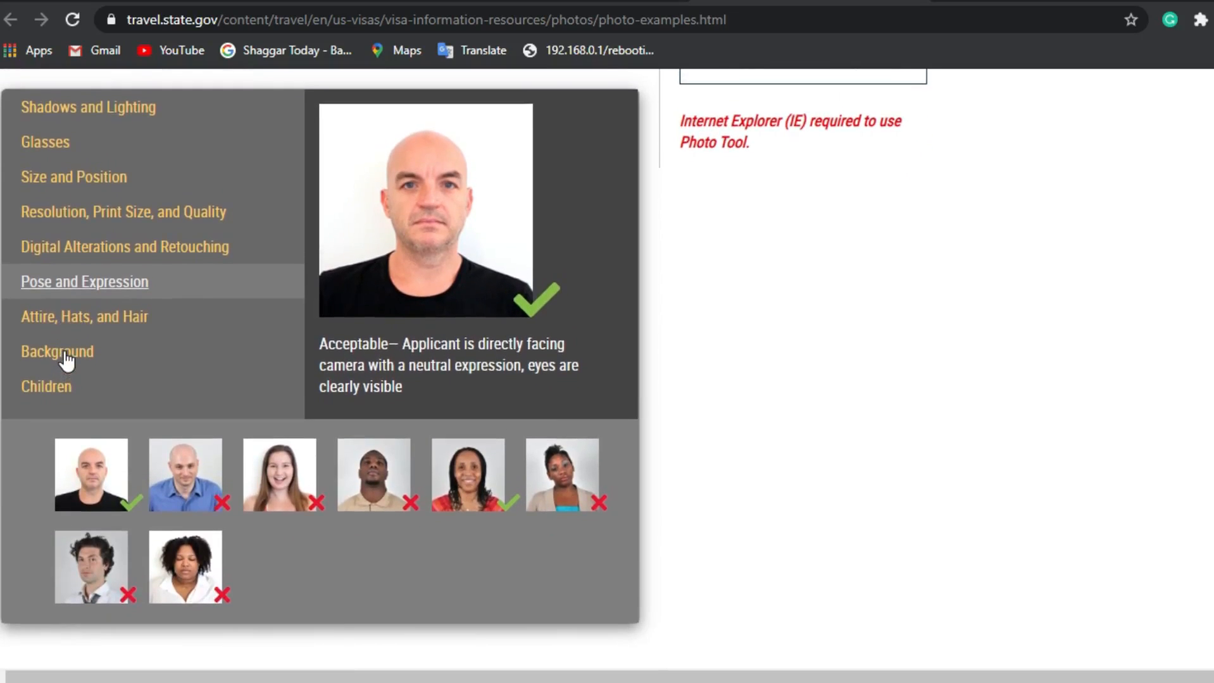
Step: Go through the Attire, Hats, and Hair examples: head coverings, obscured baby face, scarf, and hats-not-allowed
click(84, 320)
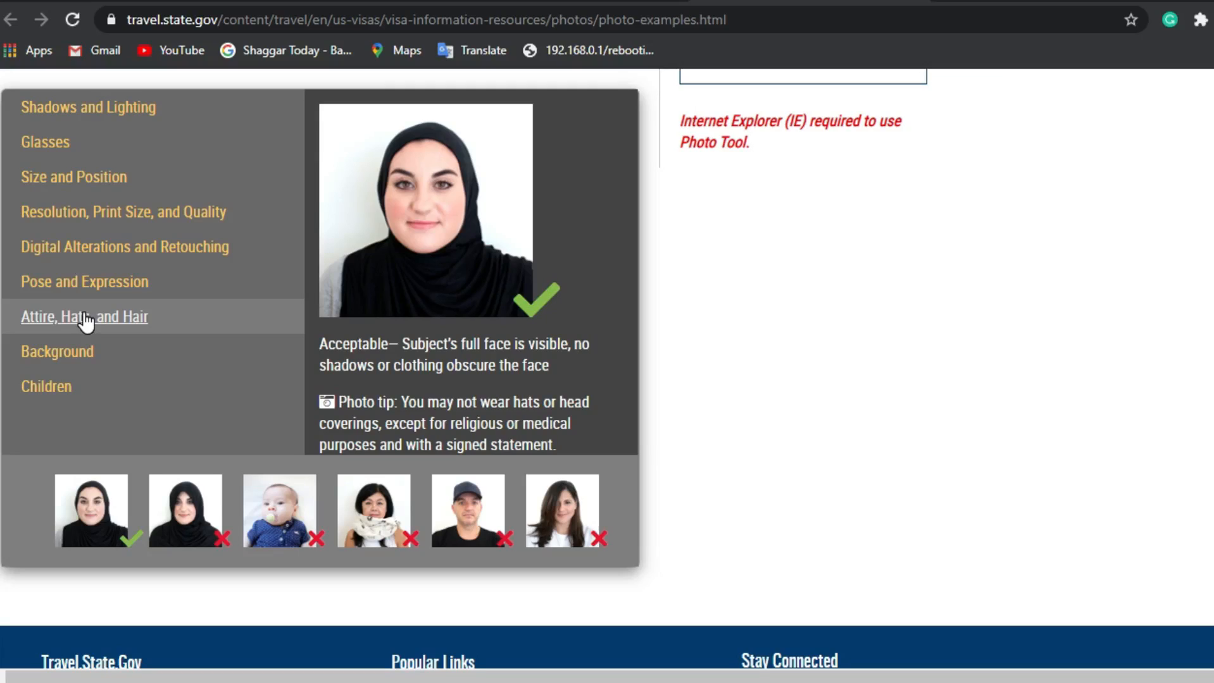
click(175, 489)
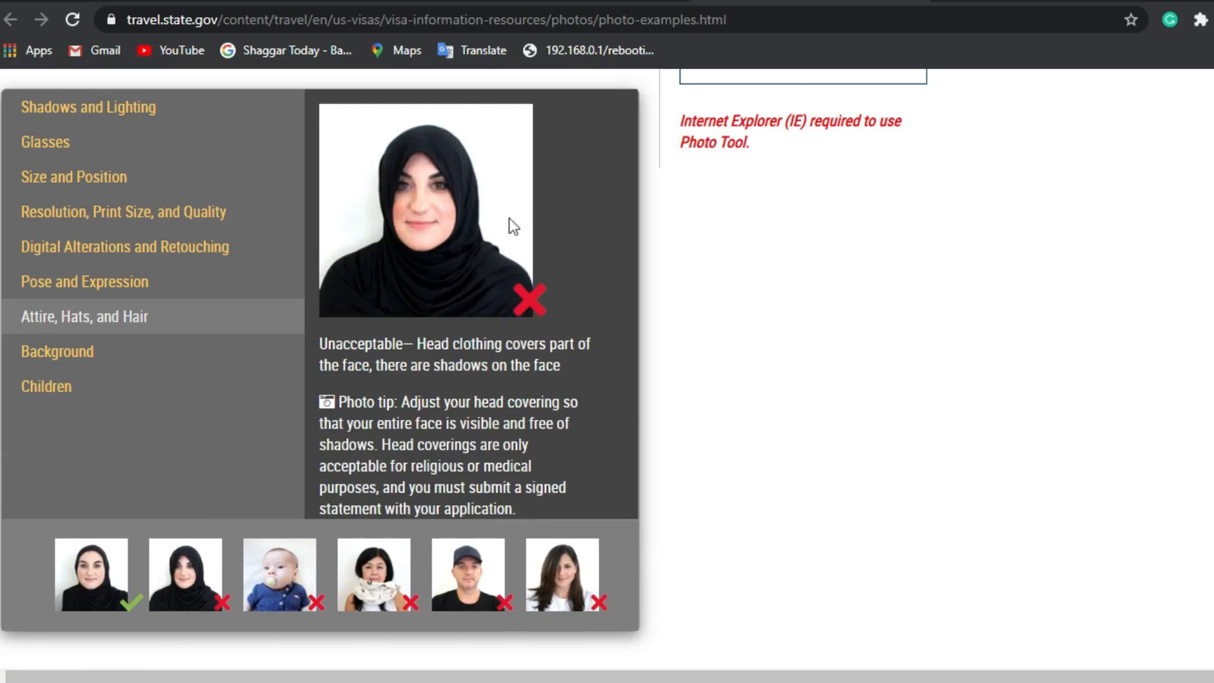
click(79, 585)
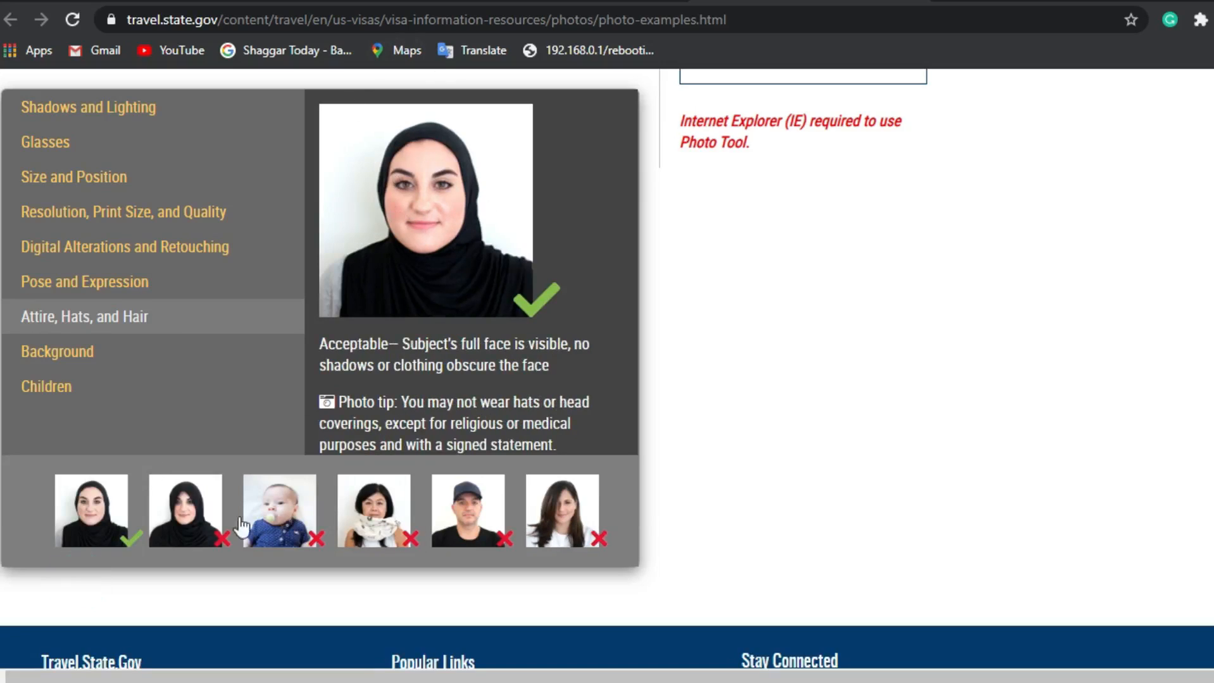
click(185, 522)
click(310, 598)
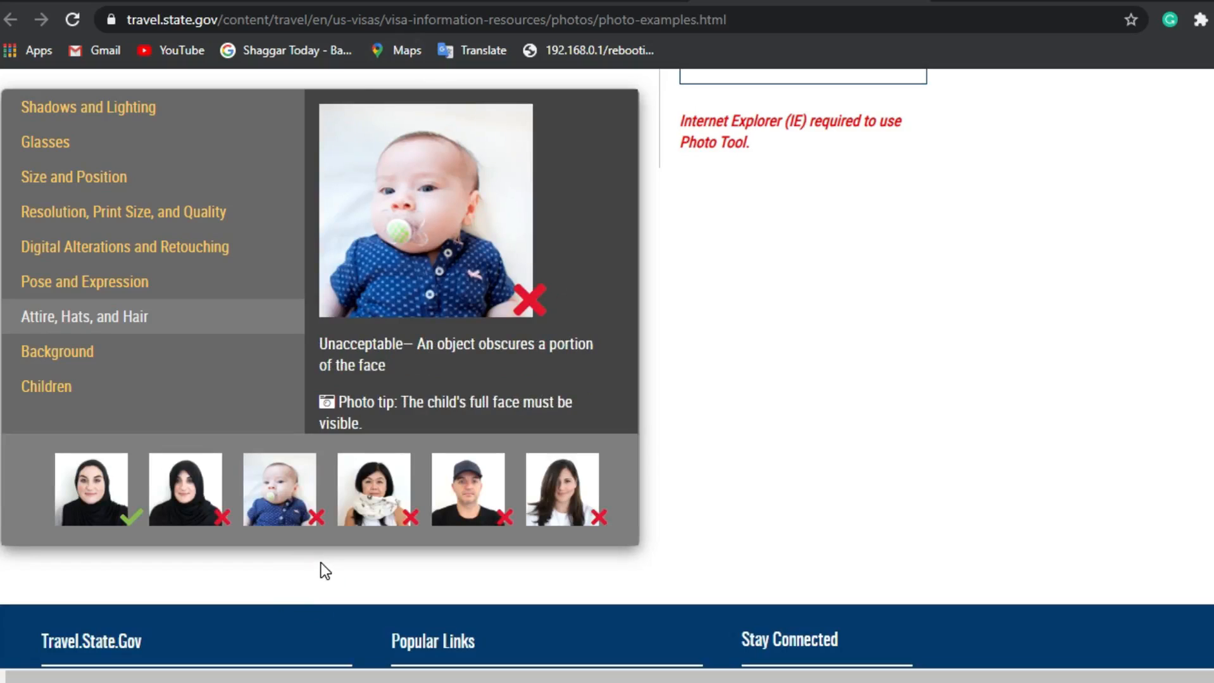
click(367, 516)
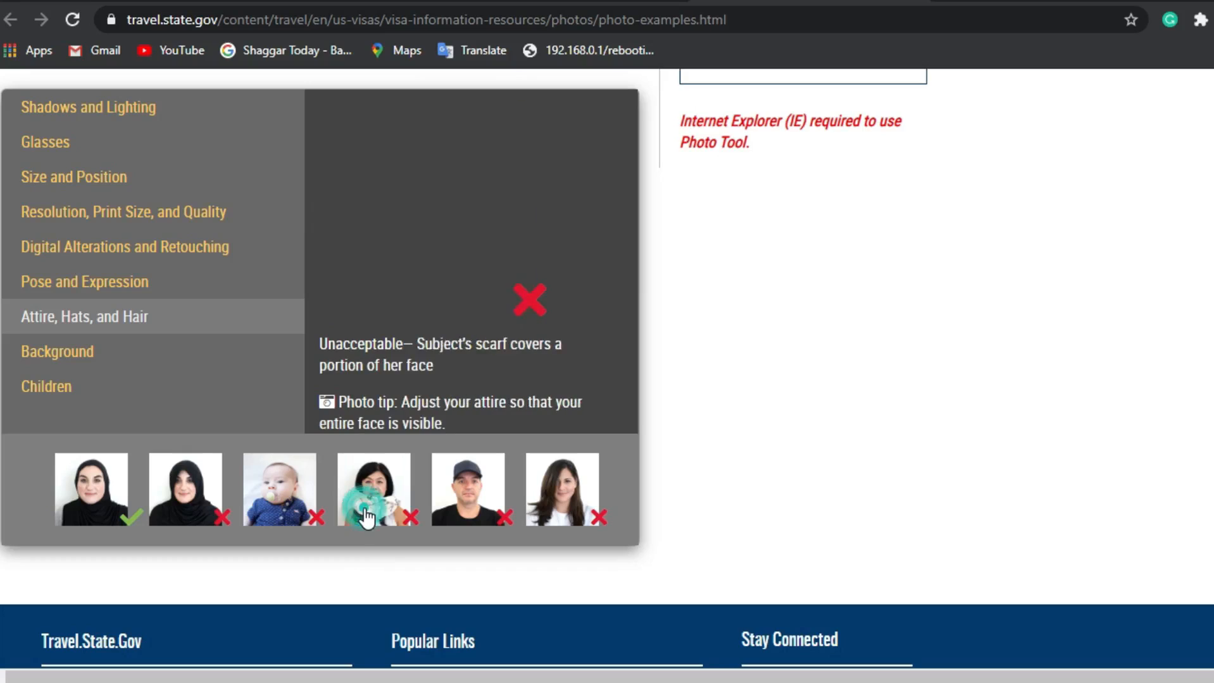
click(486, 507)
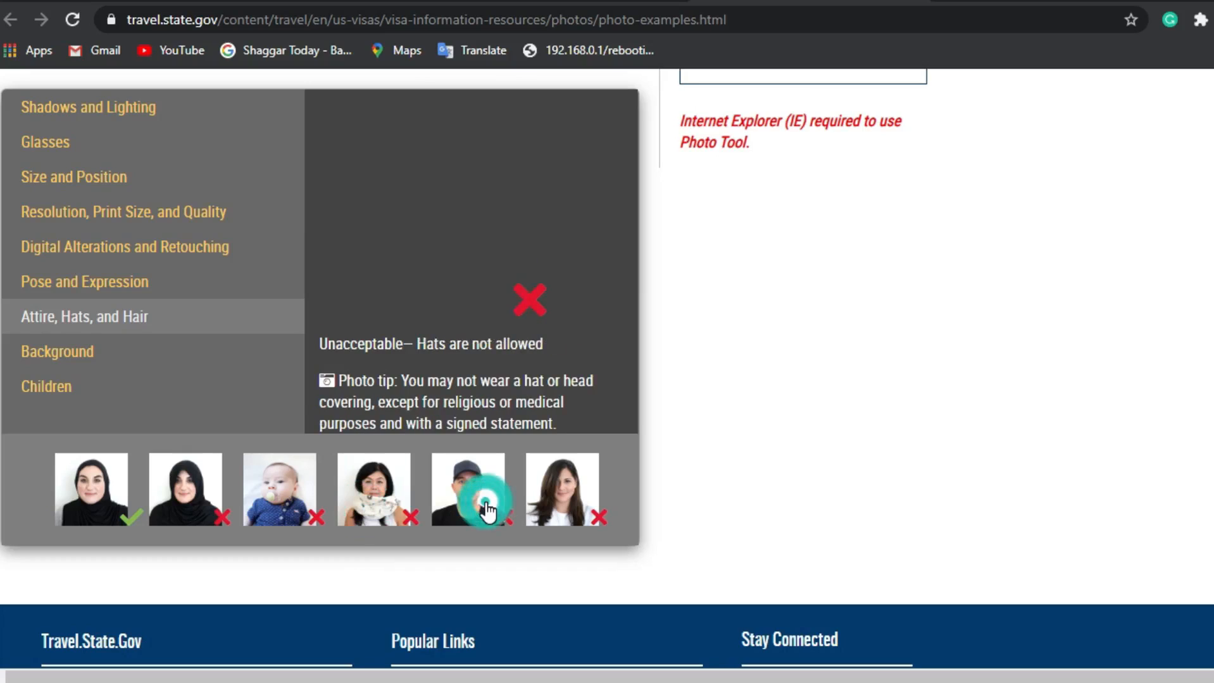
click(77, 359)
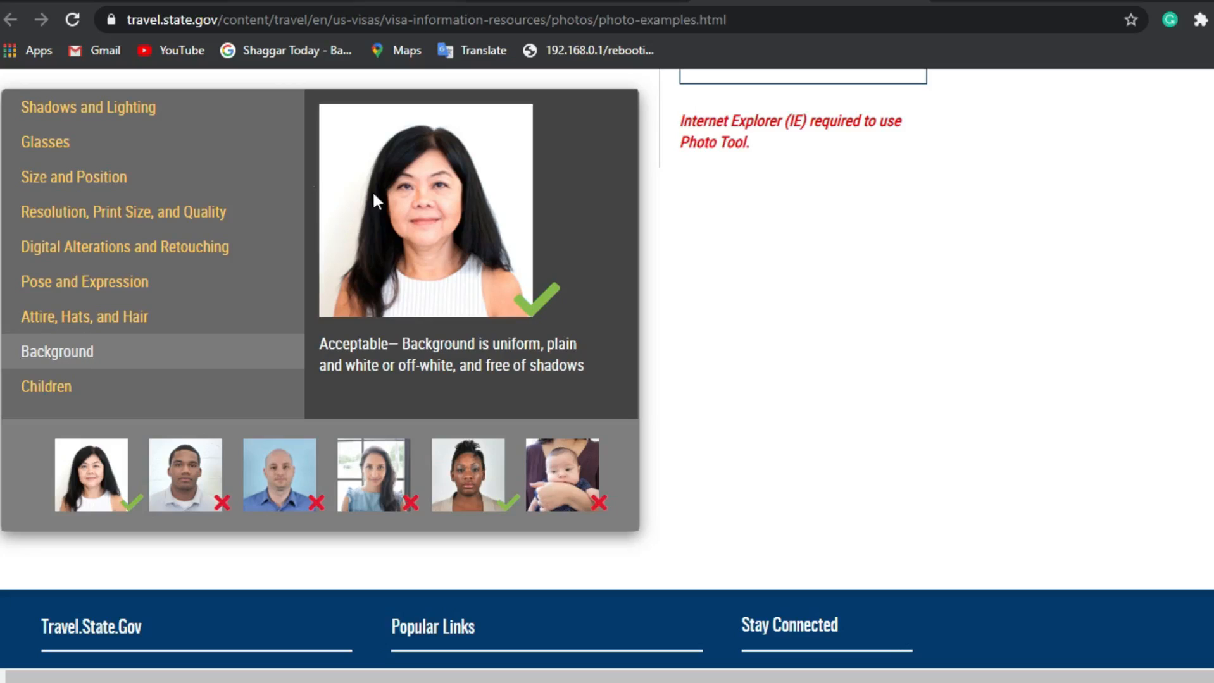
click(289, 502)
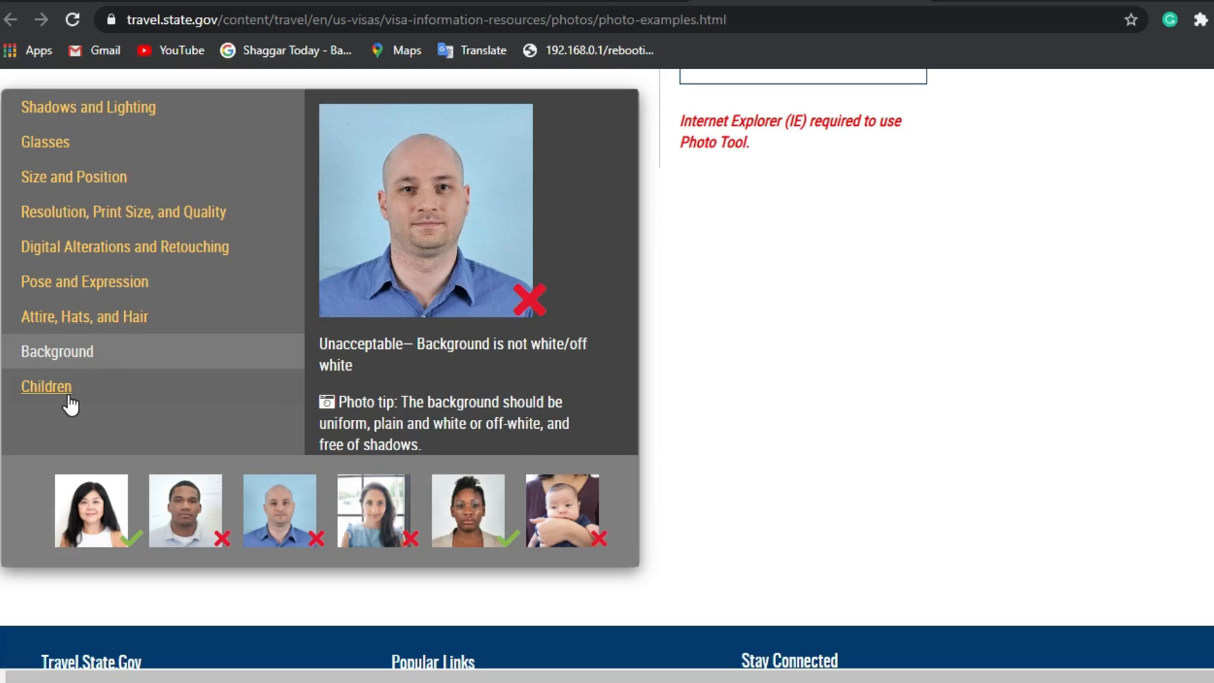
click(45, 387)
scroll(70, 405, down, 2)
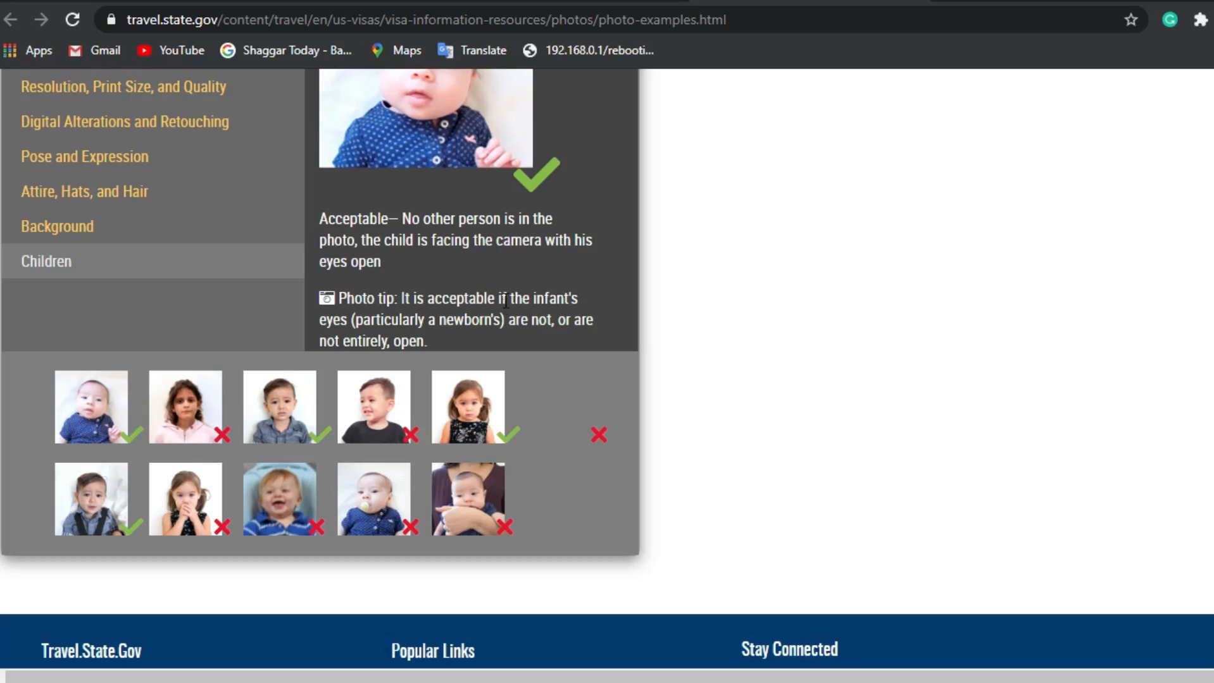
scroll(506, 301, up, 5)
scroll(506, 301, down, 2)
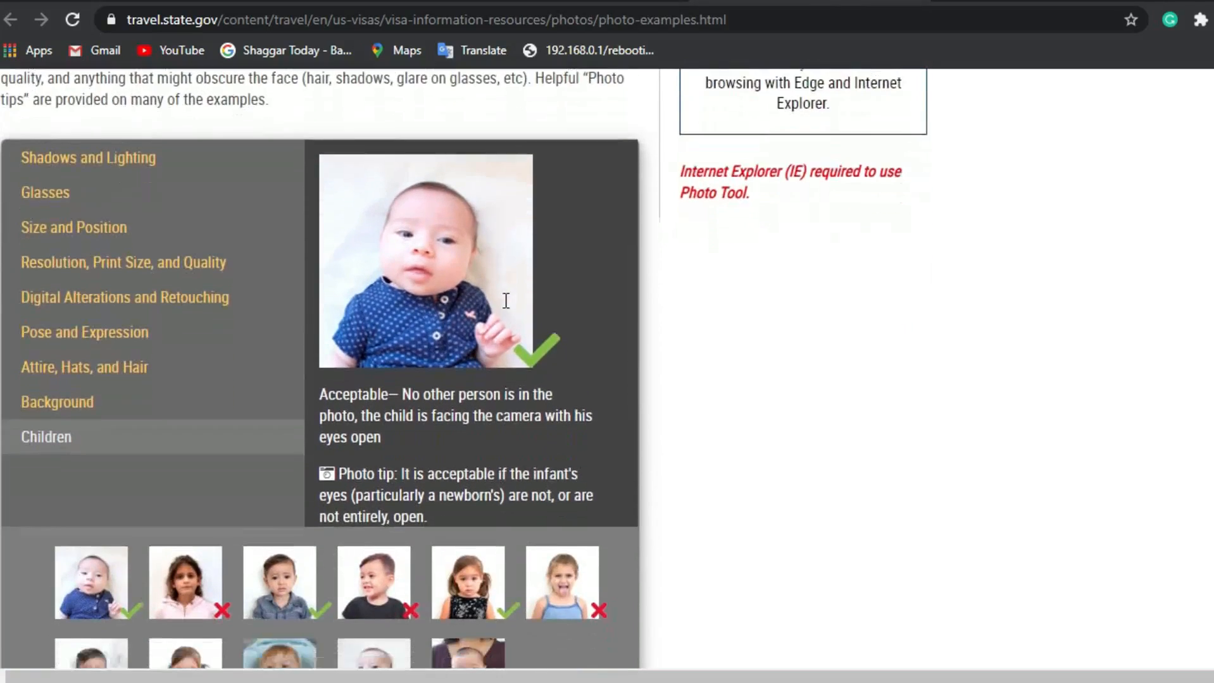
scroll(506, 301, down, 2)
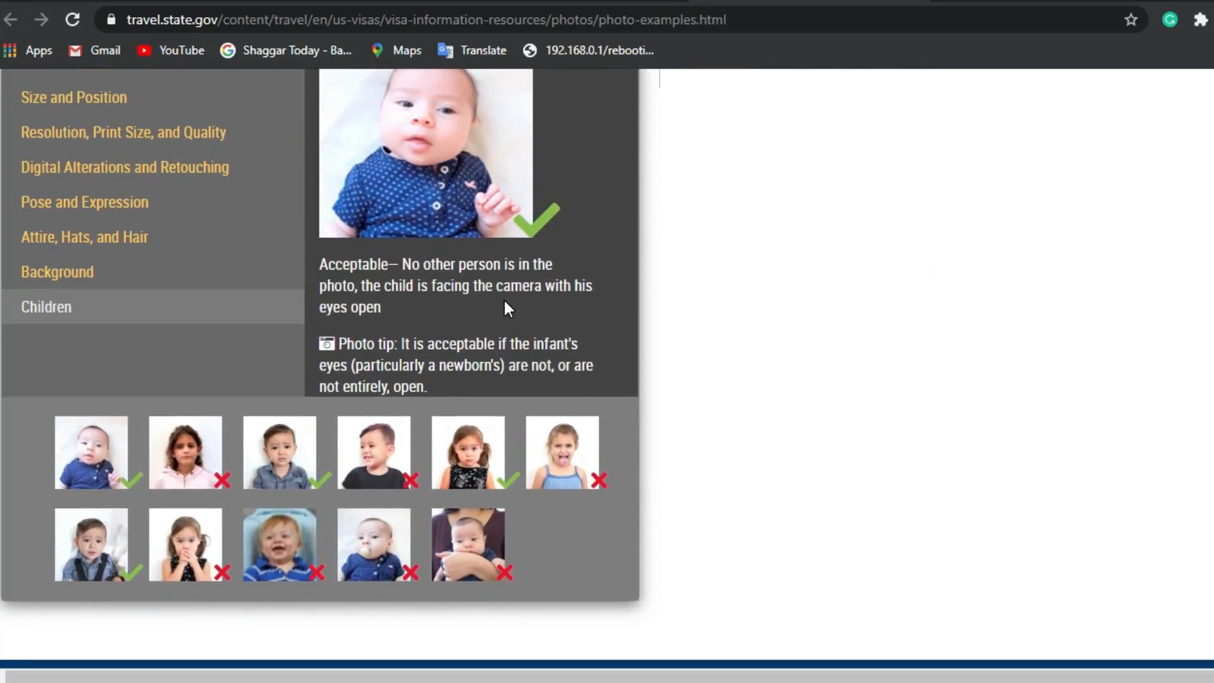
scroll(505, 302, up, 4)
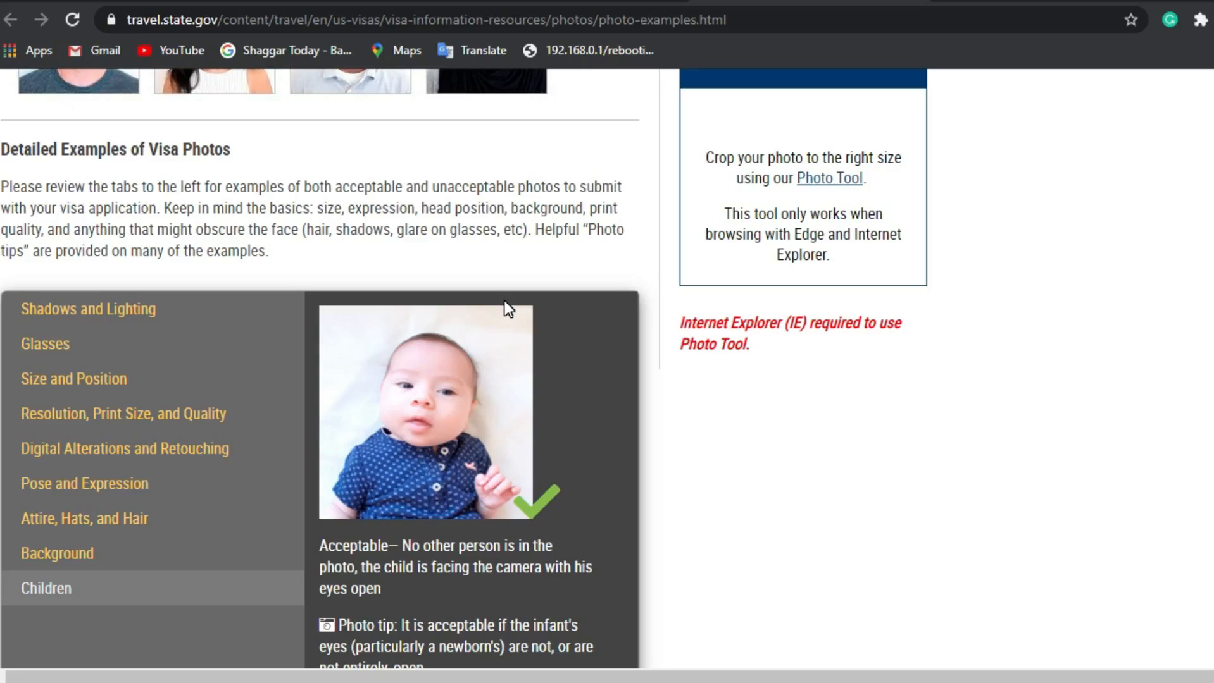
scroll(504, 301, up, 12)
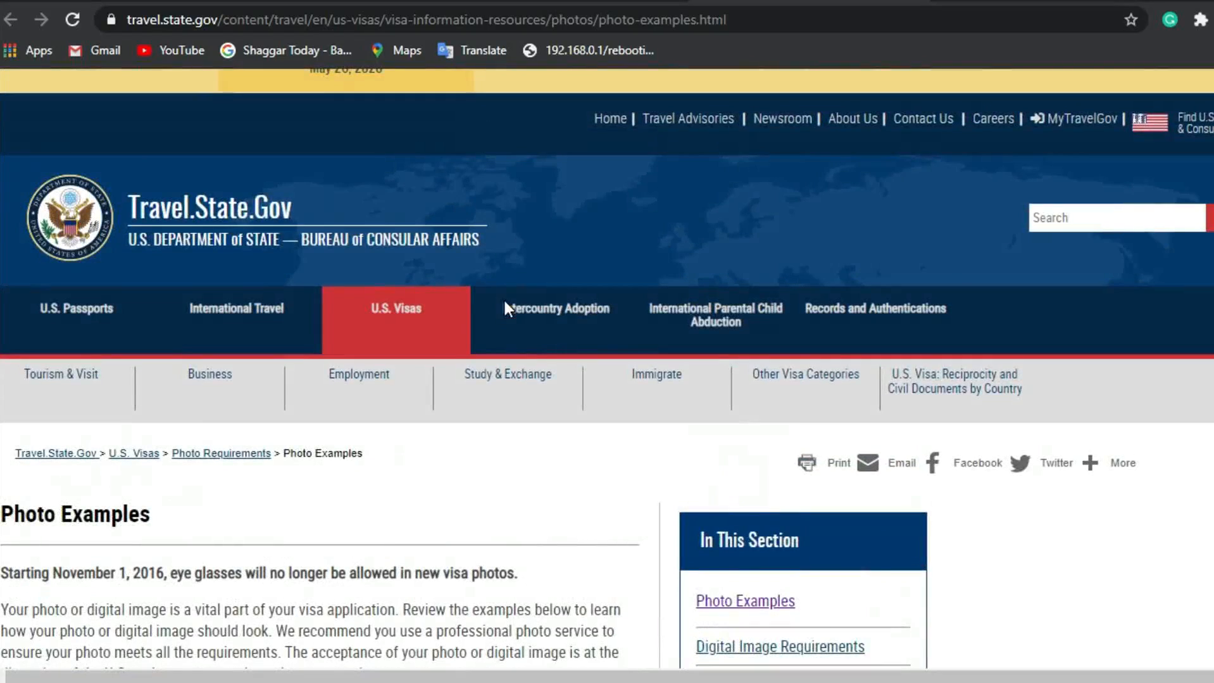
Step: Return to the DV program page and begin a new DV-2022 entry
click(538, 1)
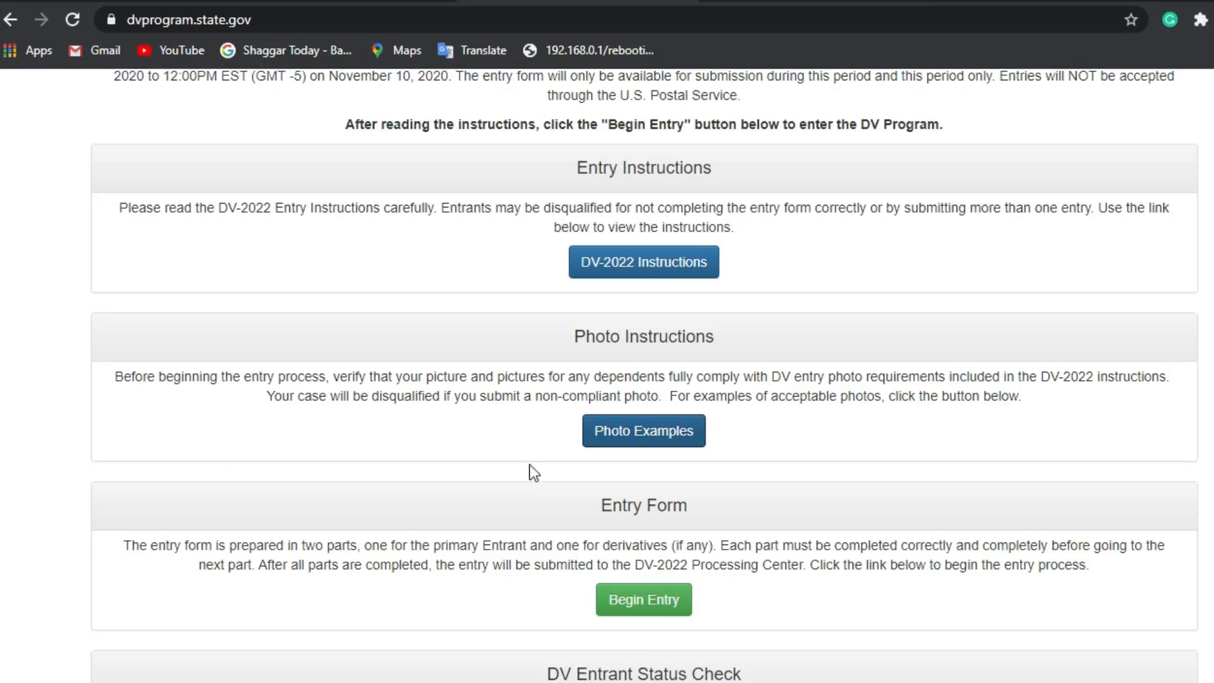
scroll(526, 500, down, 2)
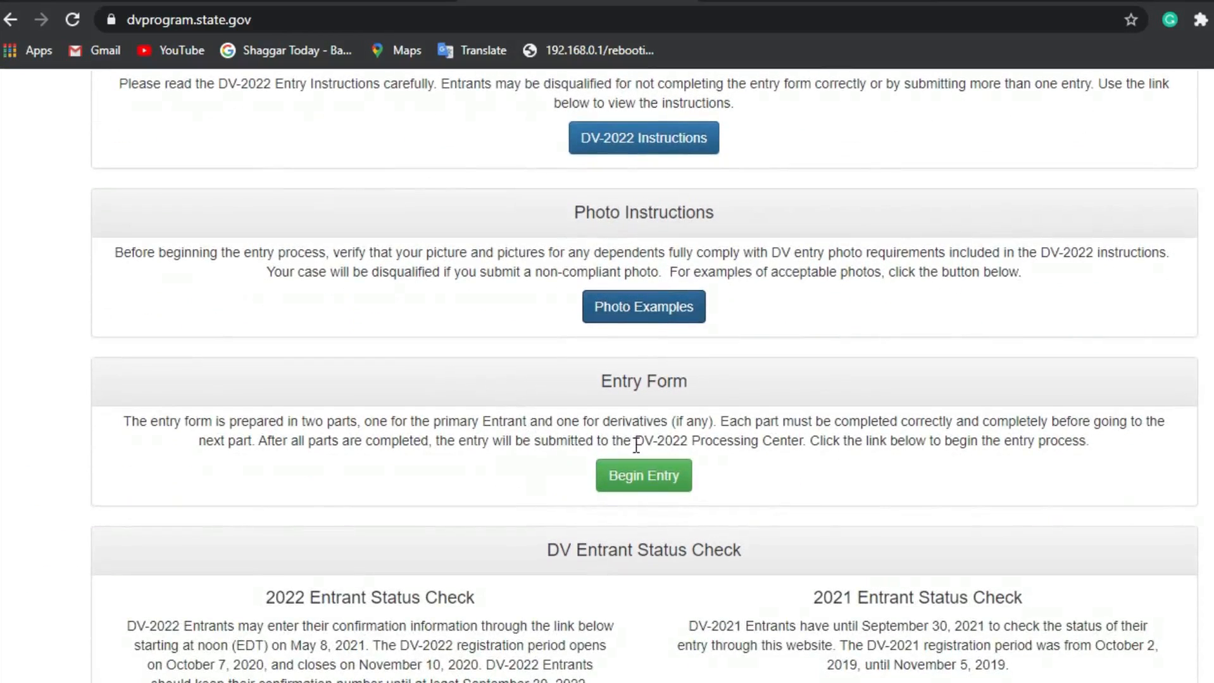
click(669, 487)
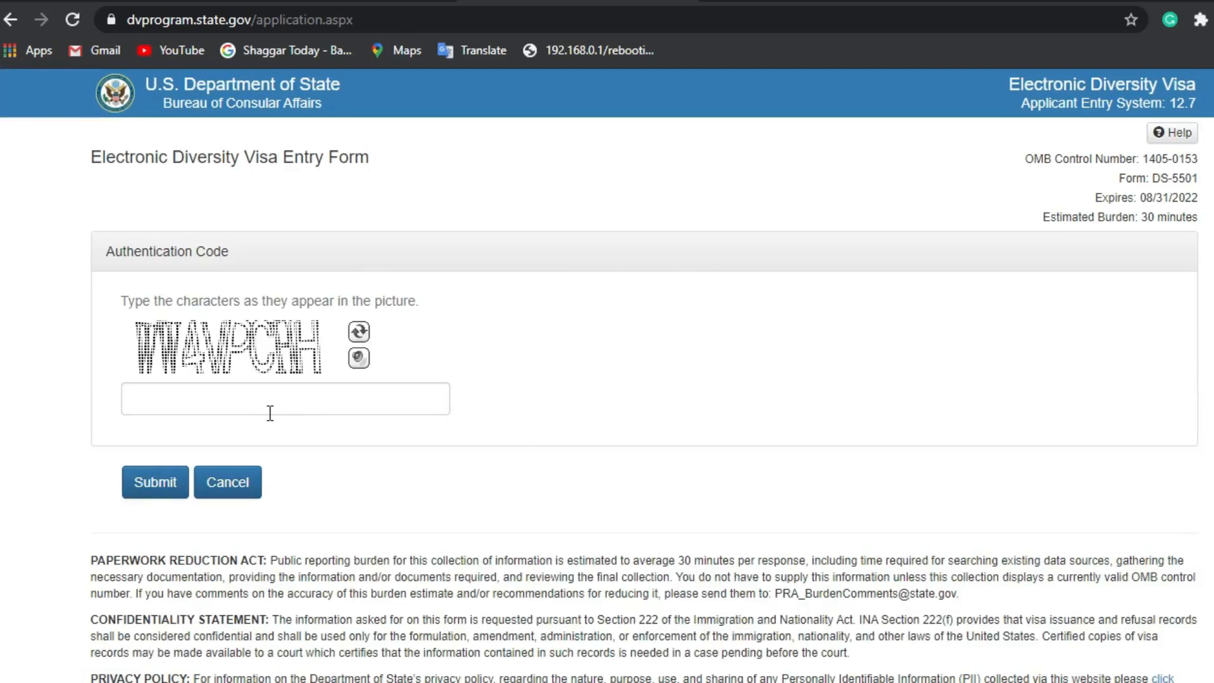
Step: Enter the authentication code, switch to a fresh code image, and submit the new code
click(272, 413)
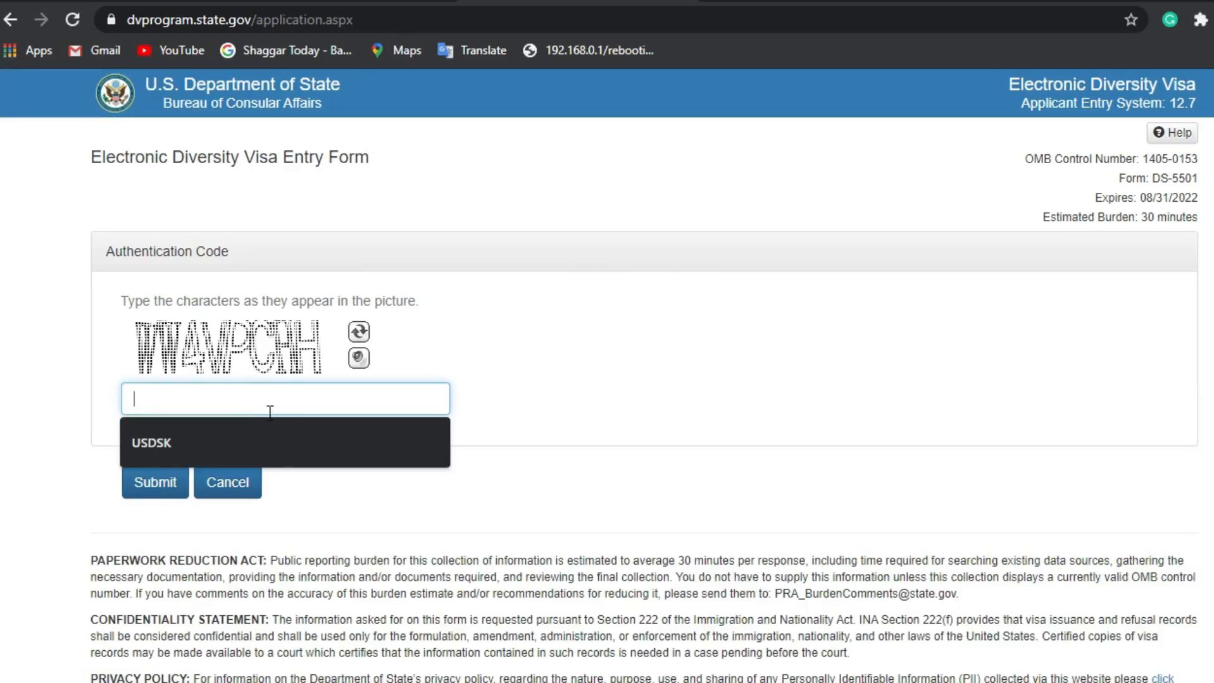
text(WW)
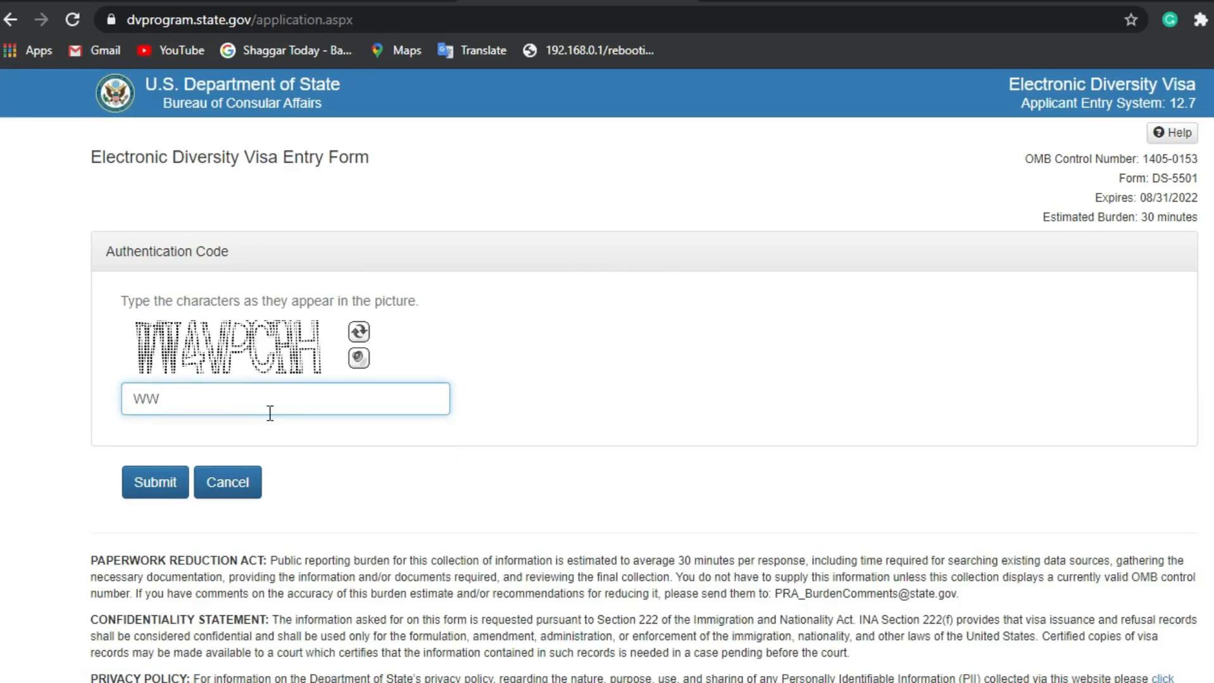
text($)
key(BackSpace)
text(4)
key(BackSpace)
key(BackSpace)
key(BackSpace)
text(WW4VPC)
click(358, 335)
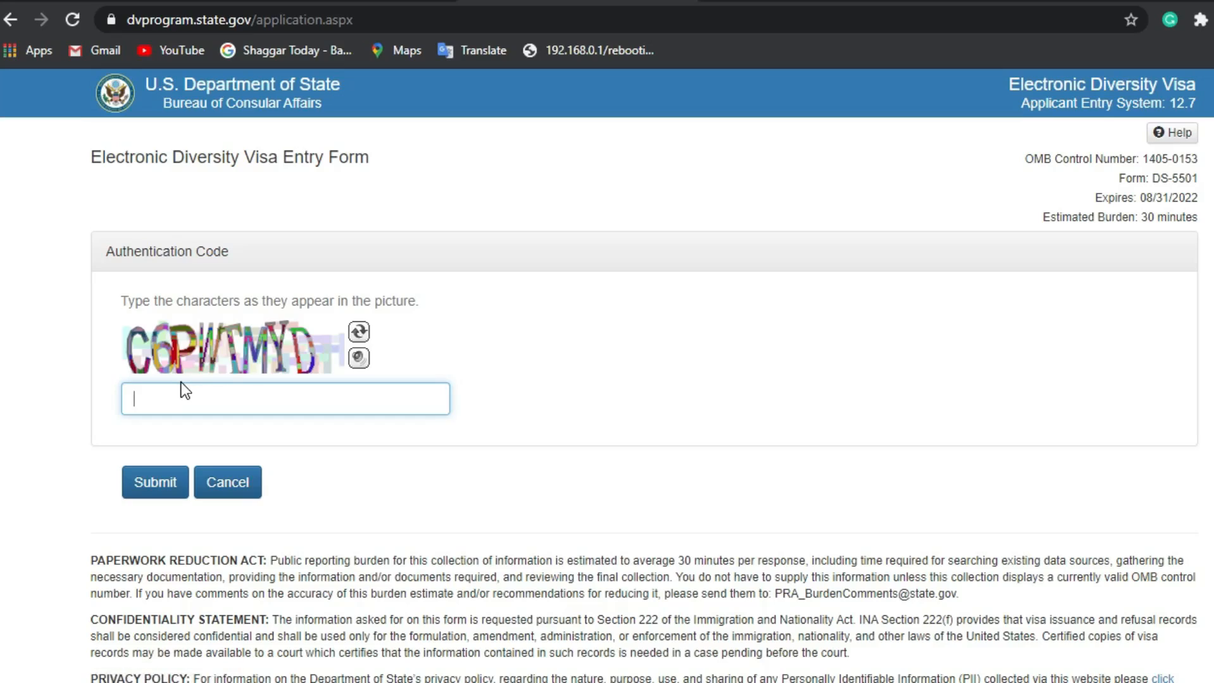
text(C6PWTMYD)
click(161, 490)
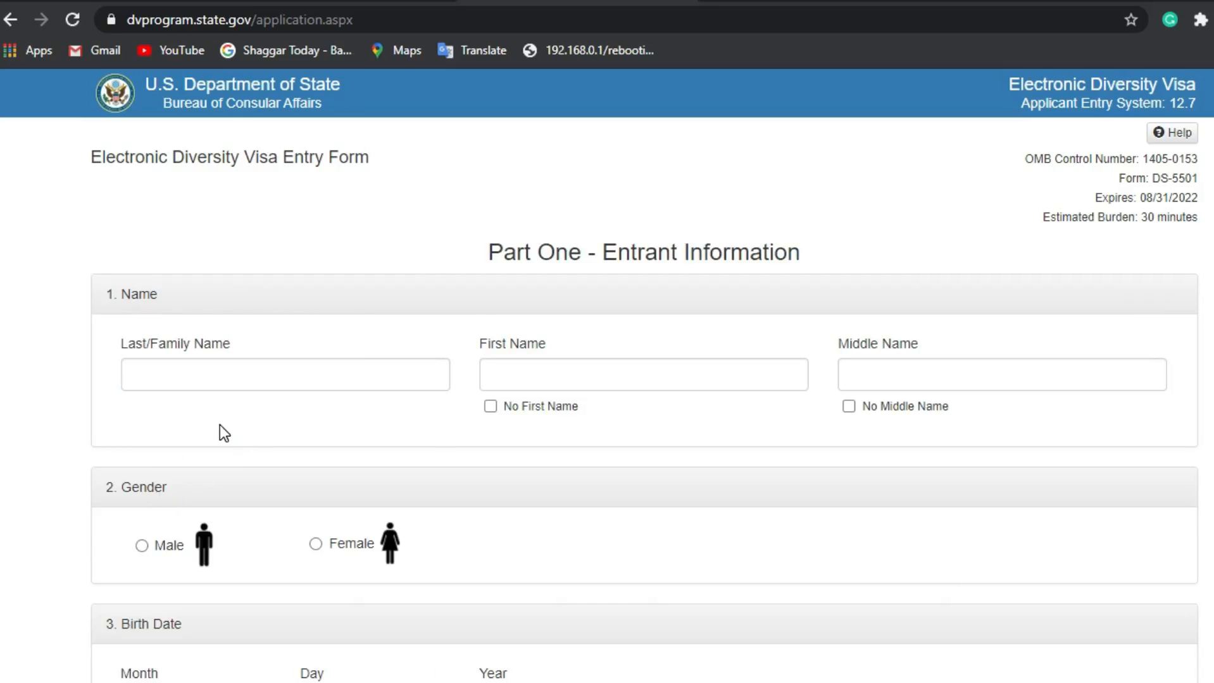
Step: Enter the entrant's last, first and middle names, and select Male as the gender
click(219, 376)
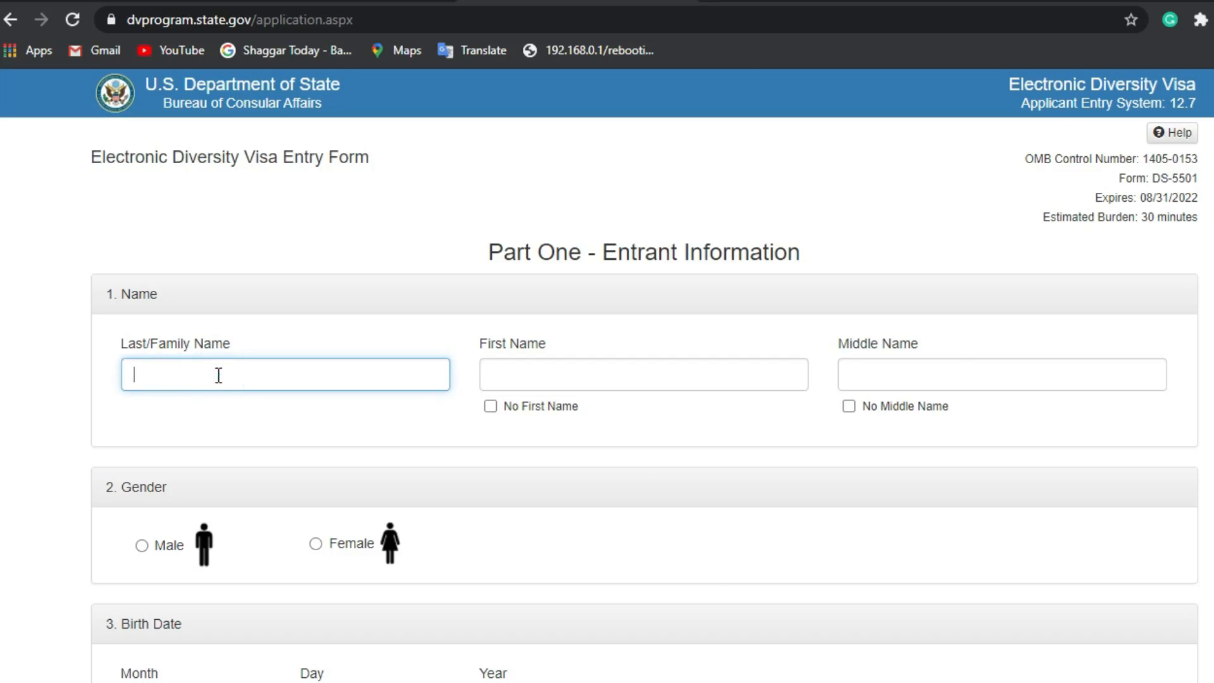
text(g)
key(BackSpace)
click(566, 387)
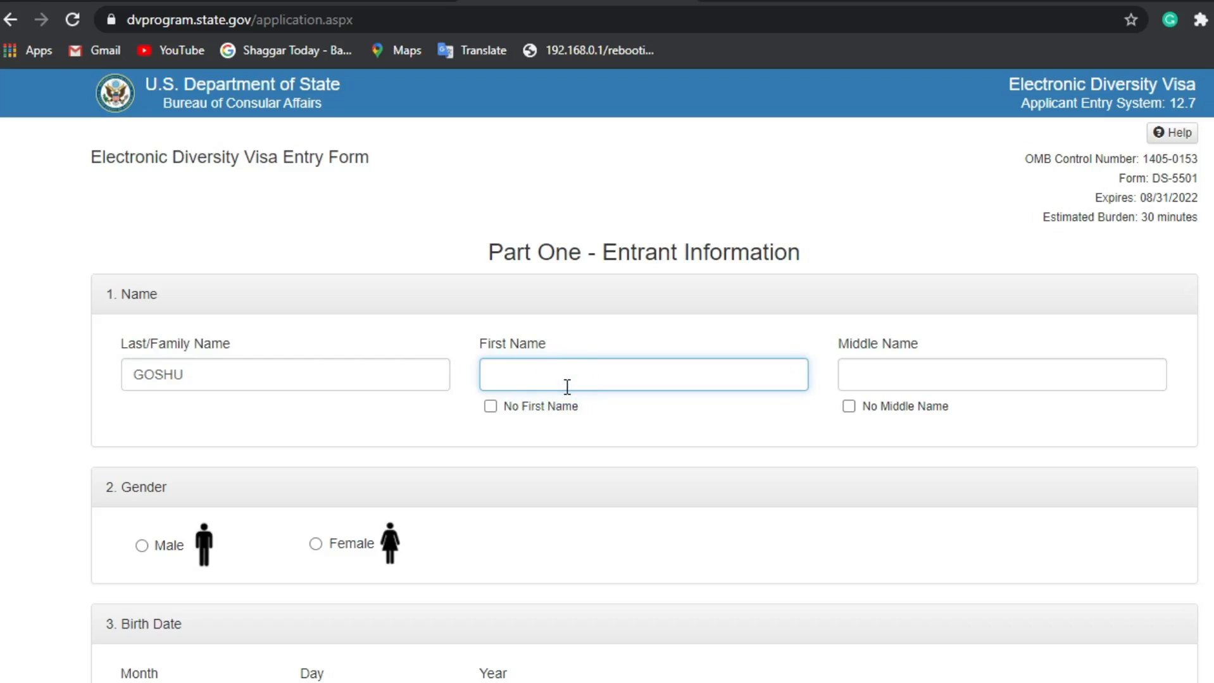
click(978, 371)
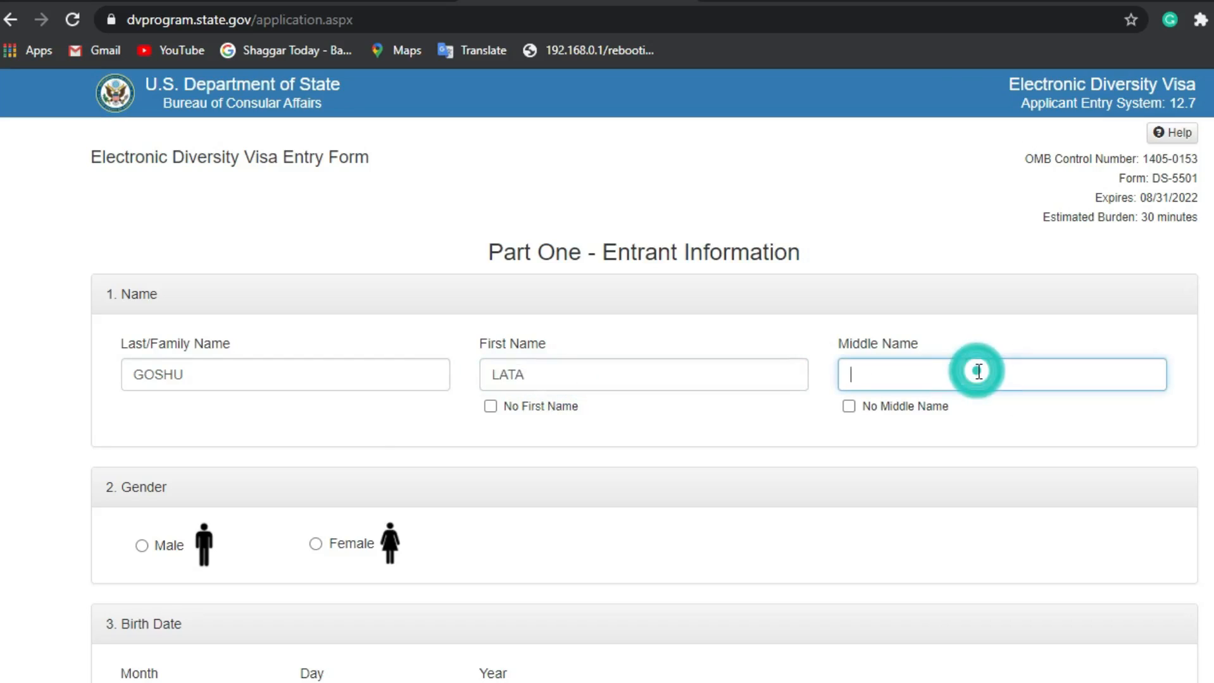
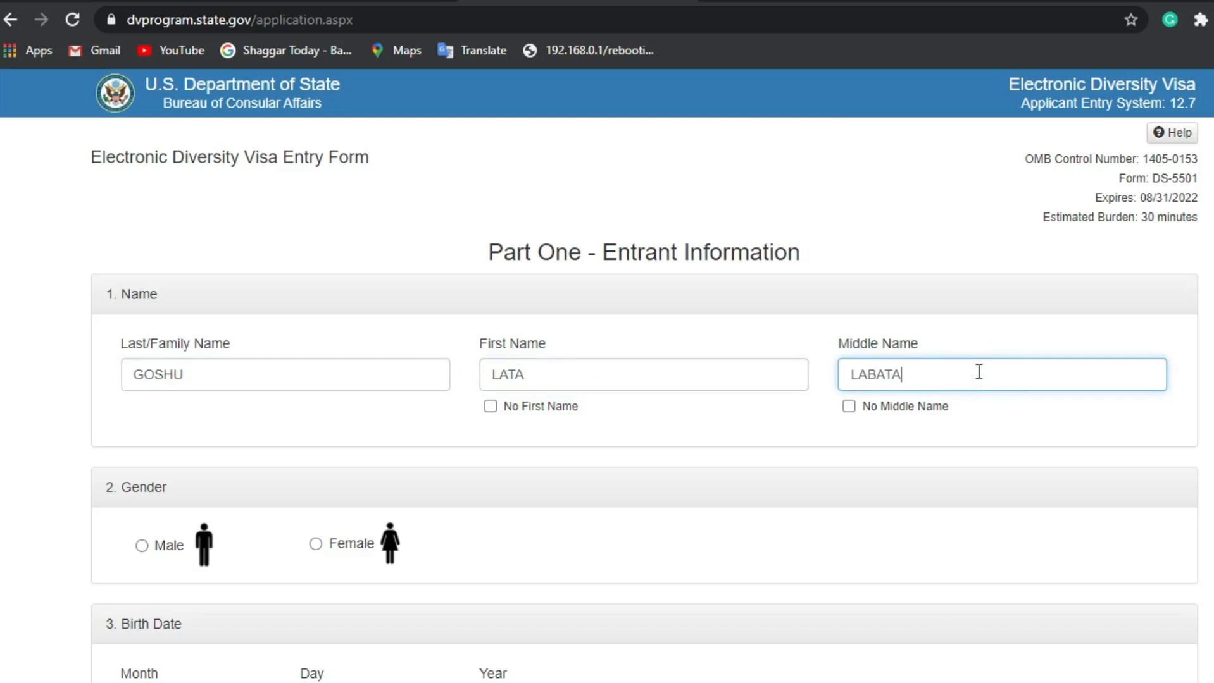
scroll(544, 424, down, 3)
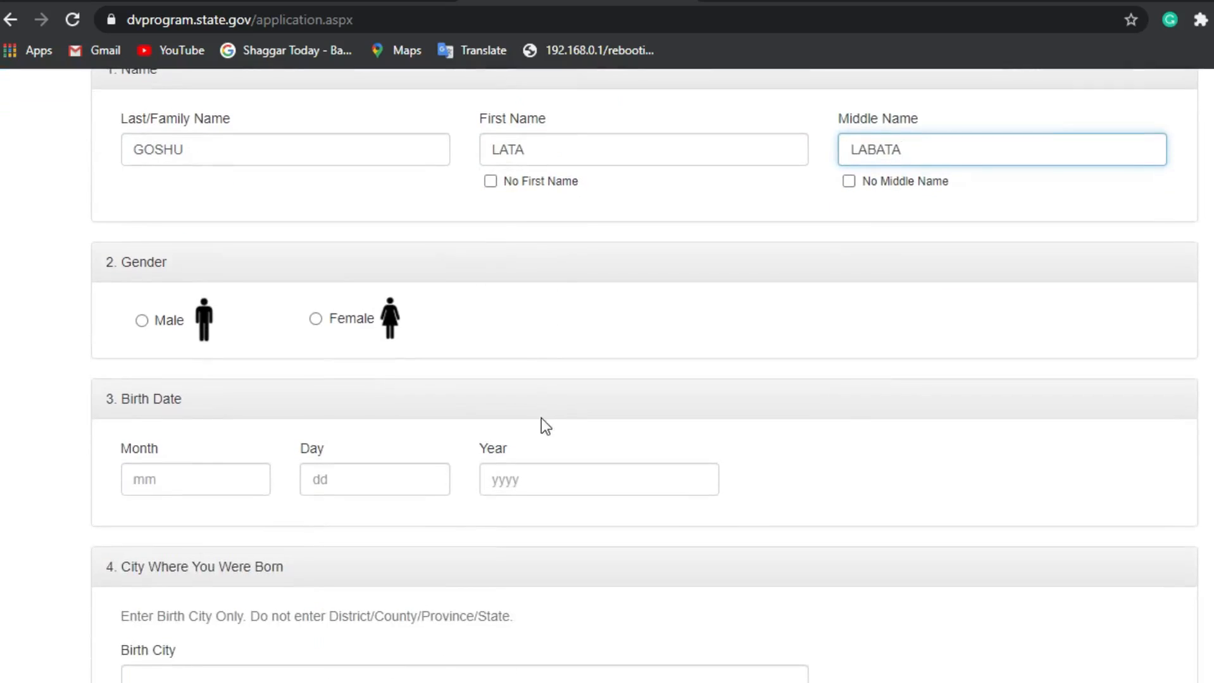
click(140, 322)
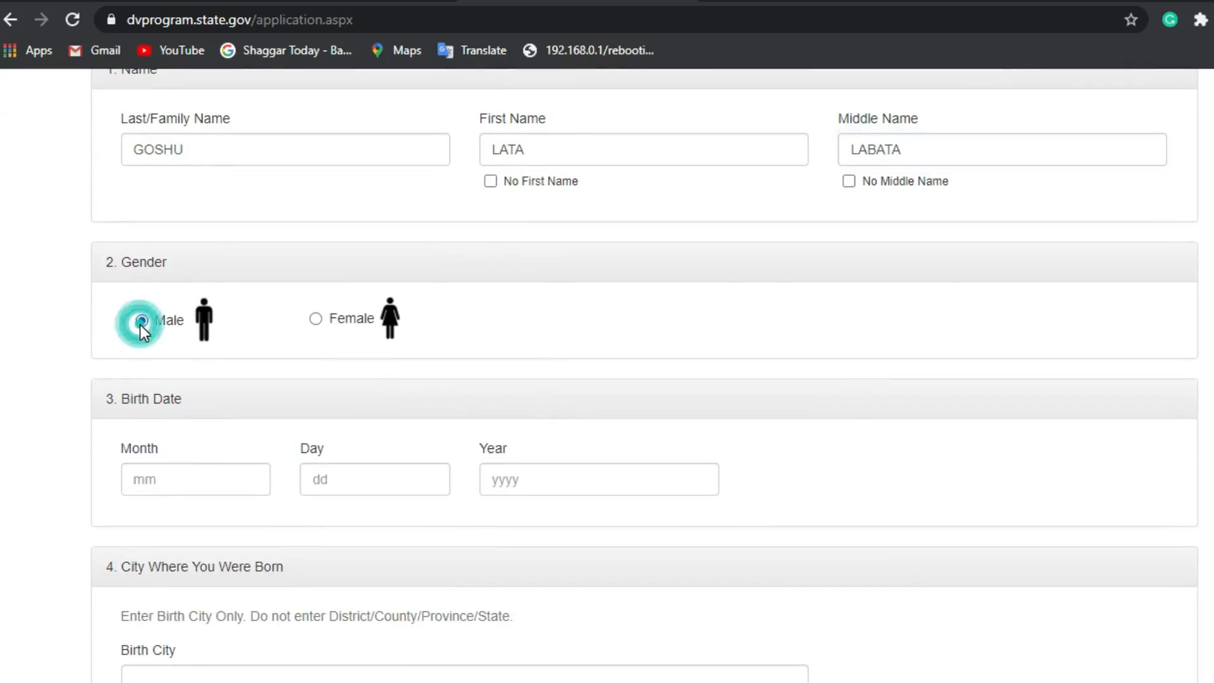
click(191, 488)
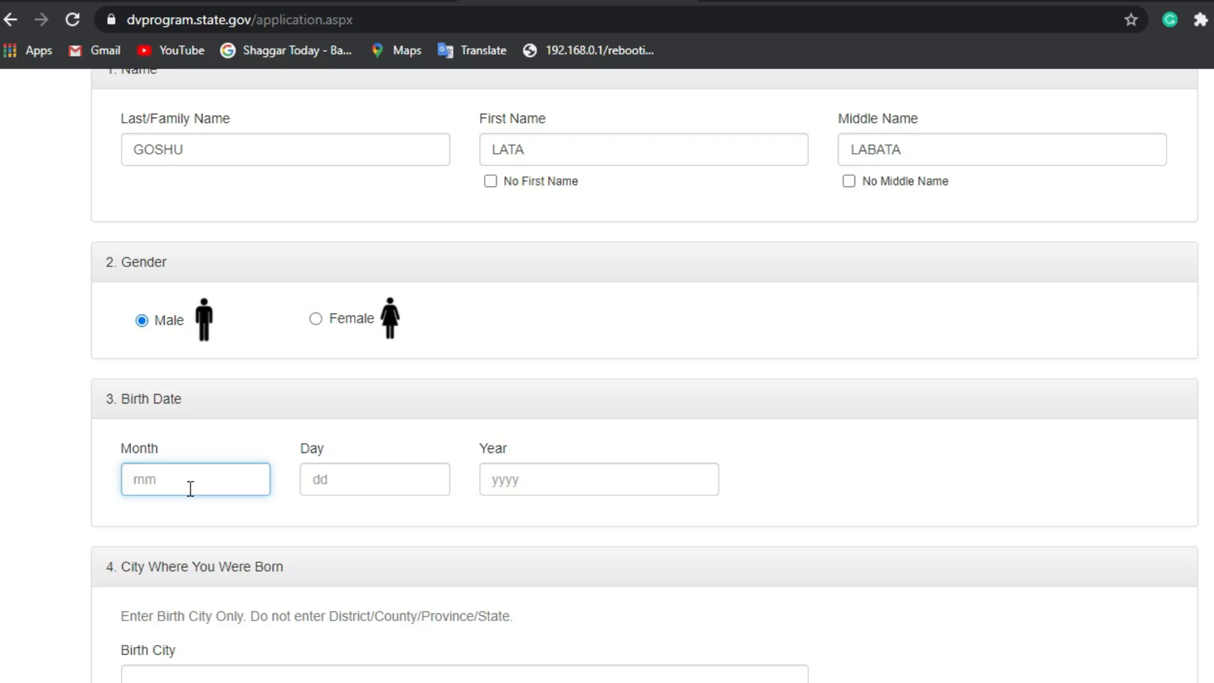
click(350, 481)
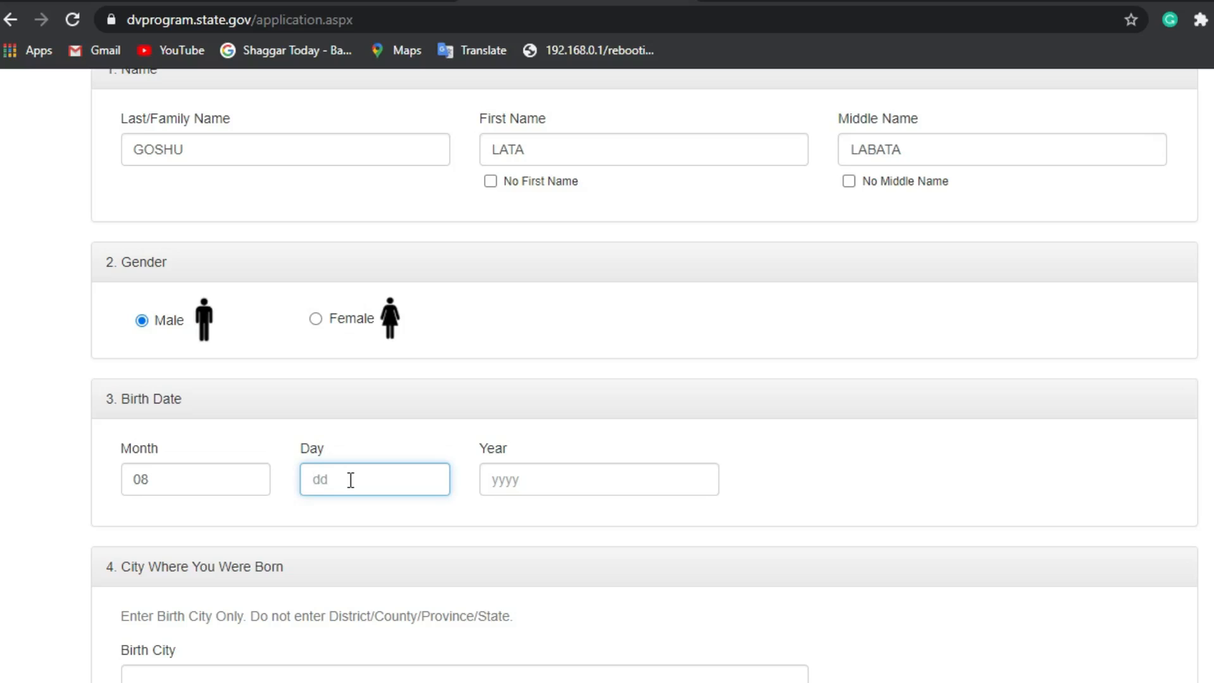
click(577, 481)
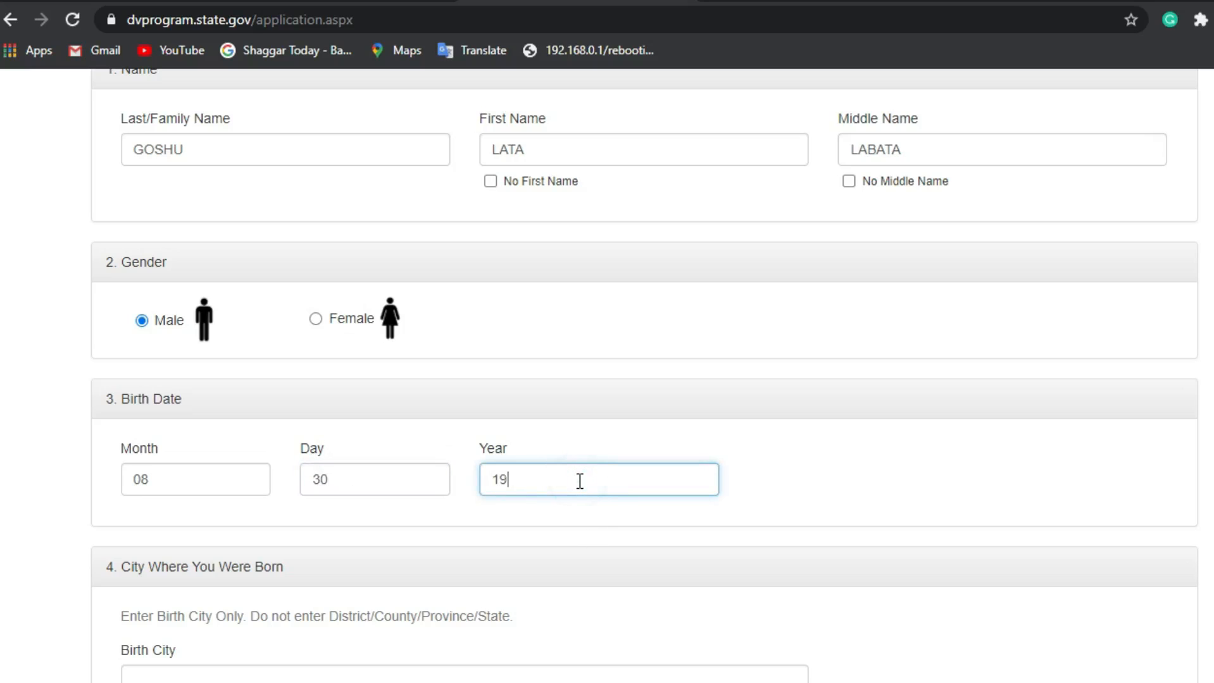
scroll(577, 480, down, 3)
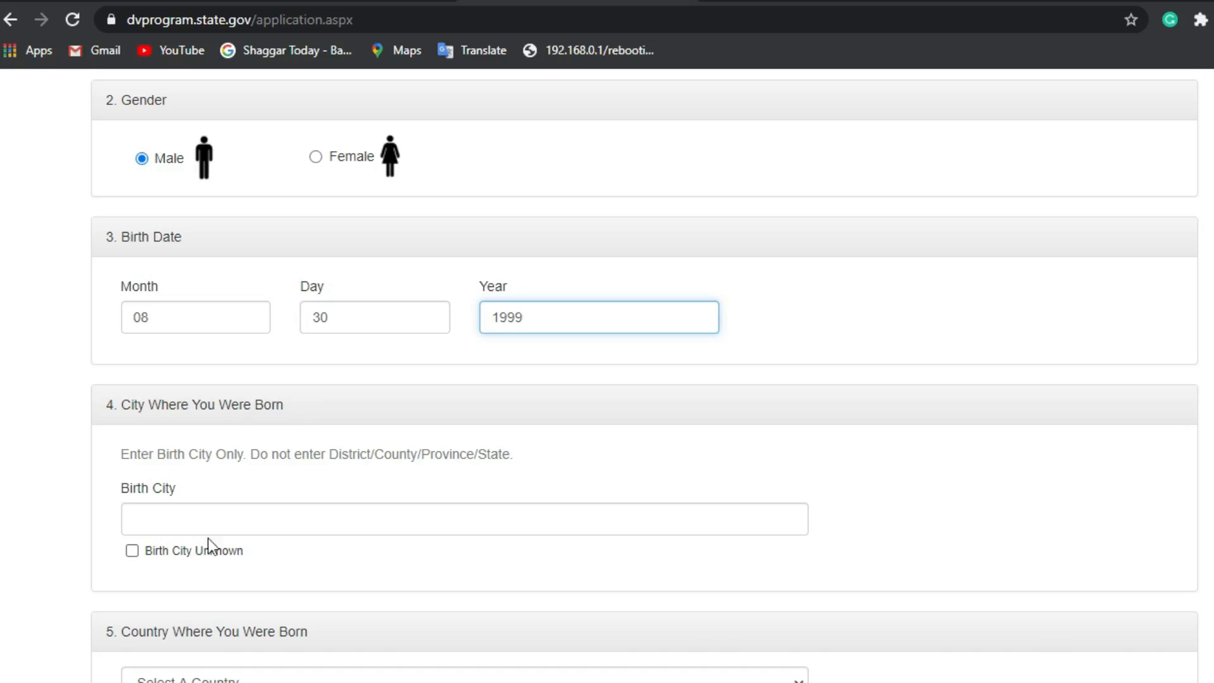
Step: Enter GIDDA as the birth city
click(176, 519)
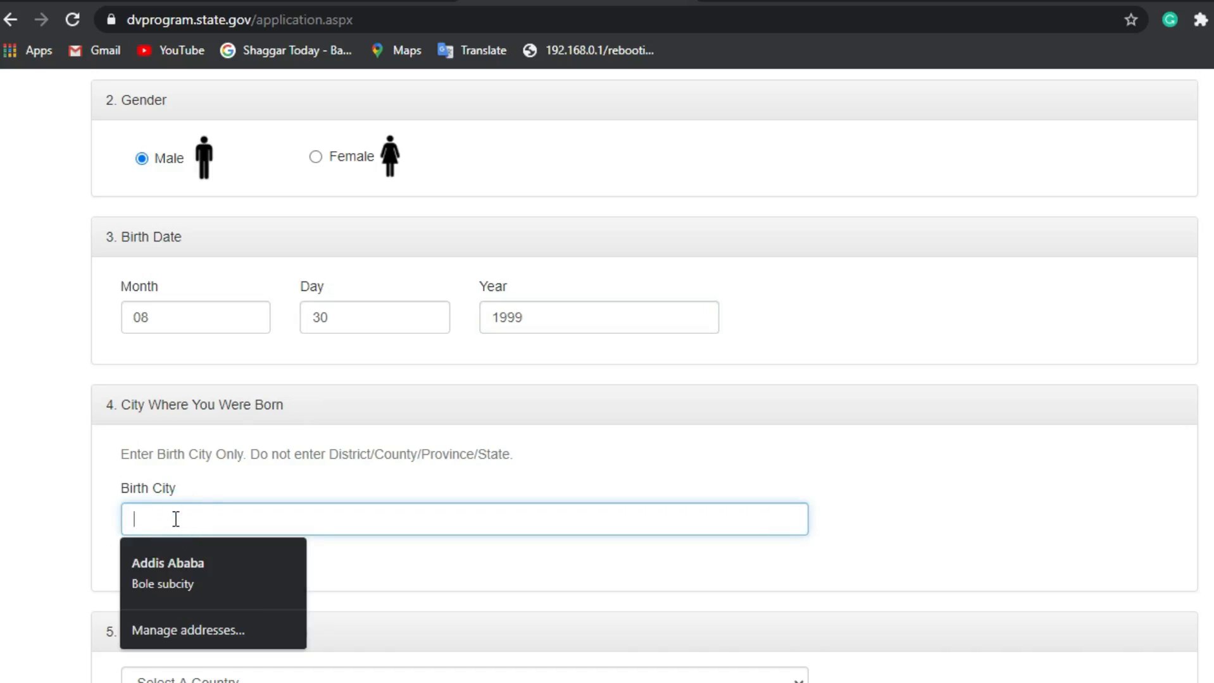
text(a)
key(BackSpace)
text(GIDDA)
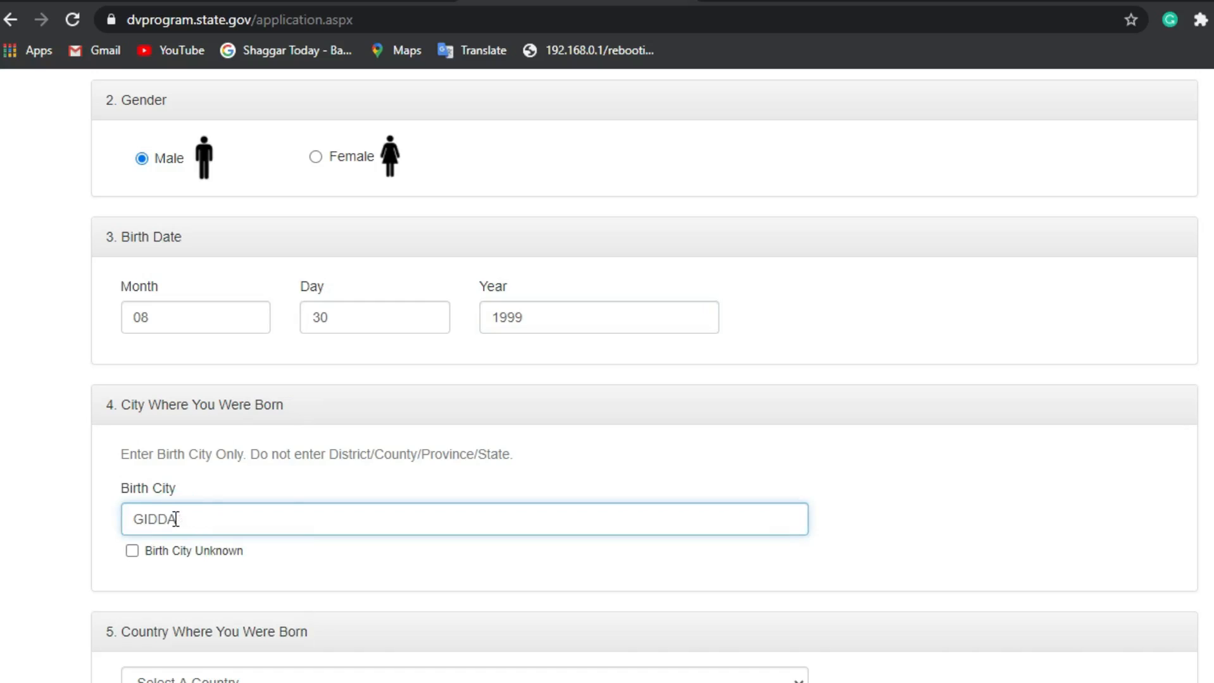
scroll(176, 519, down, 2)
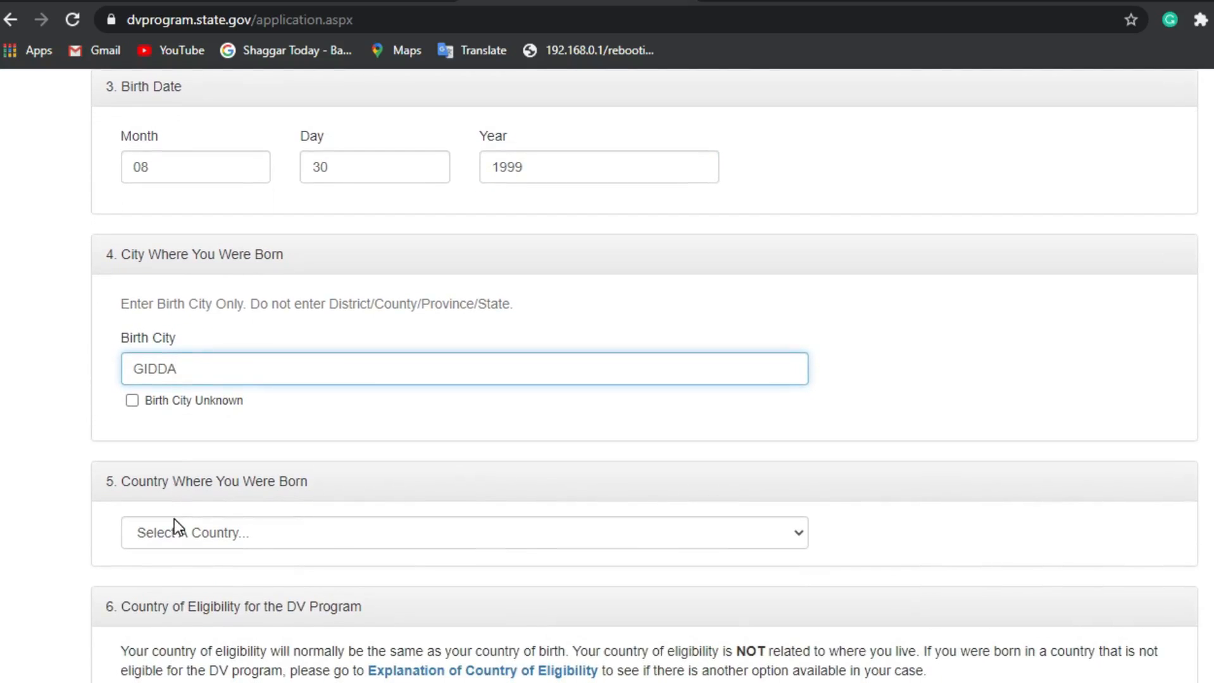
scroll(175, 519, down, 1)
scroll(174, 519, down, 1)
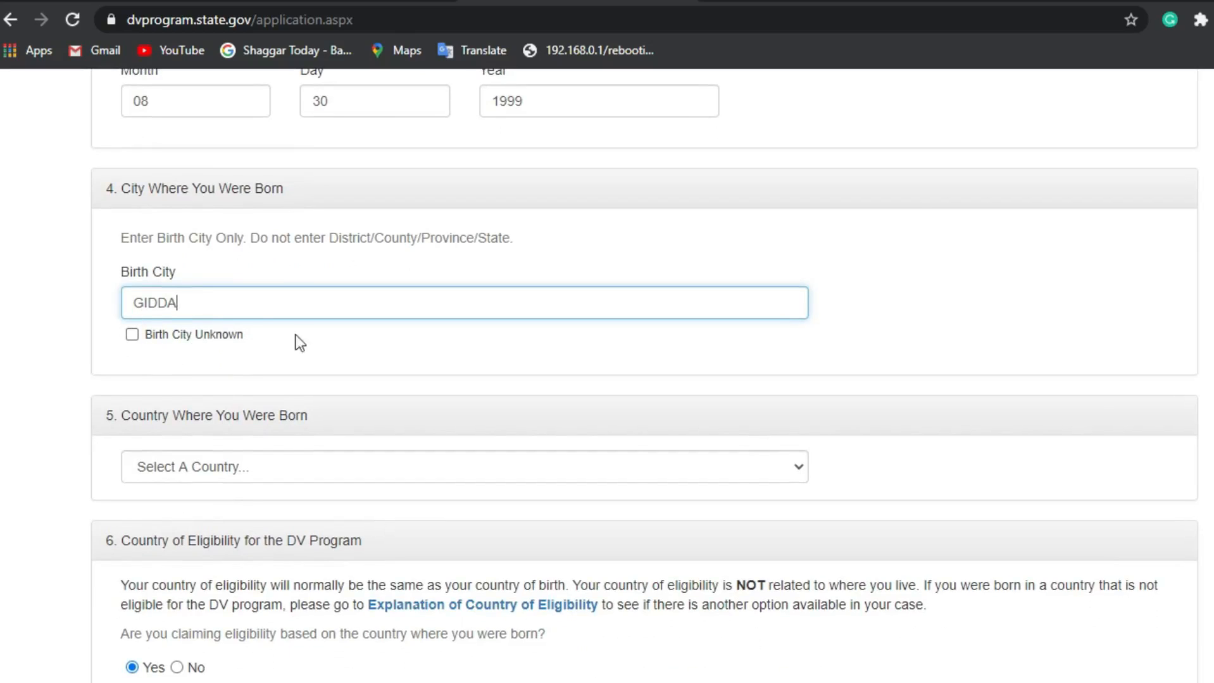
scroll(209, 361, down, 1)
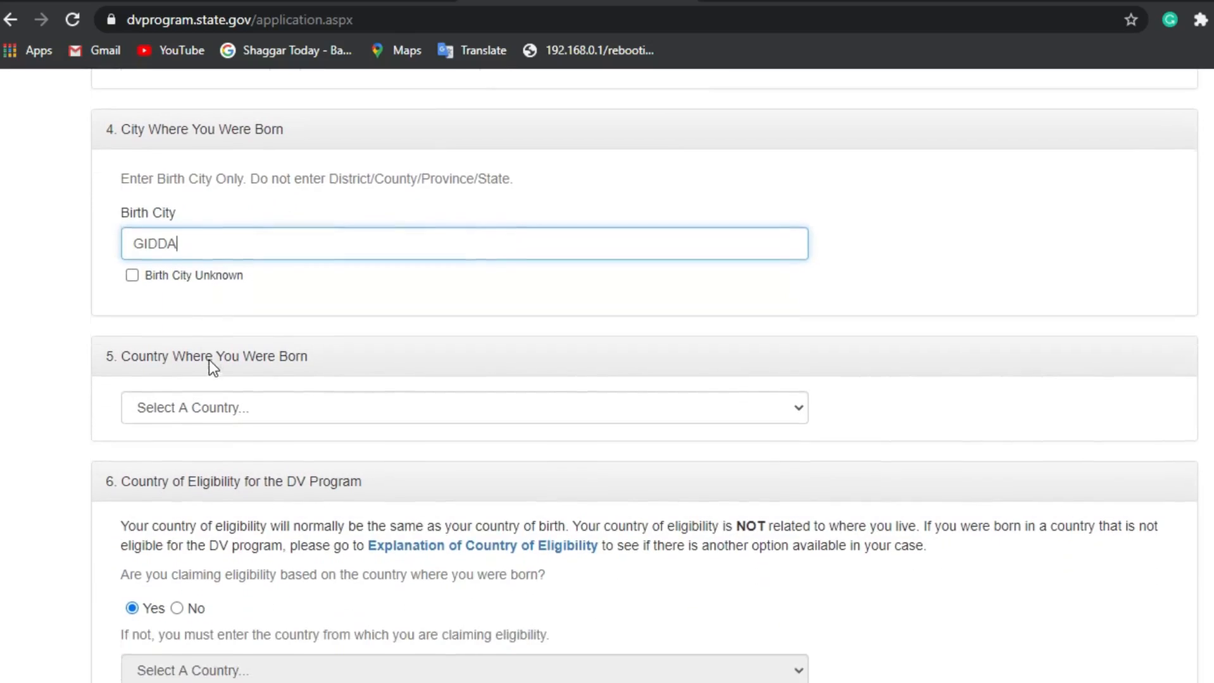
Step: Choose Ethiopia from the Country Where You Were Born list
click(254, 400)
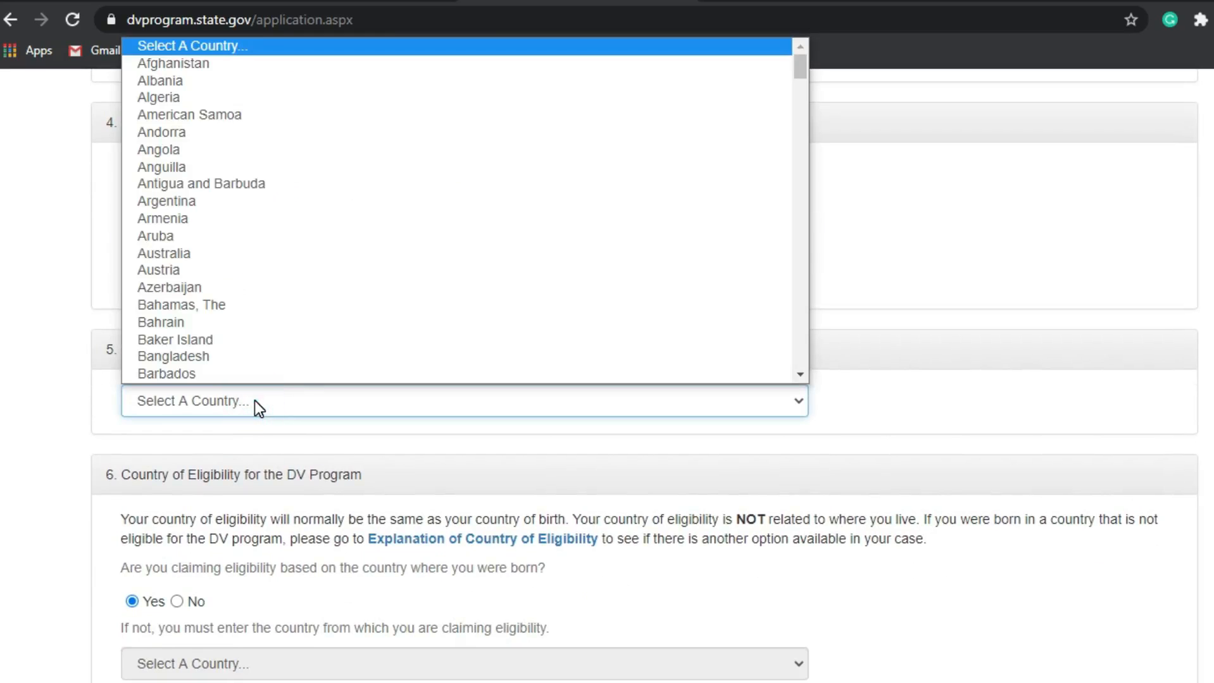
scroll(239, 331, down, 6)
scroll(239, 331, down, 3)
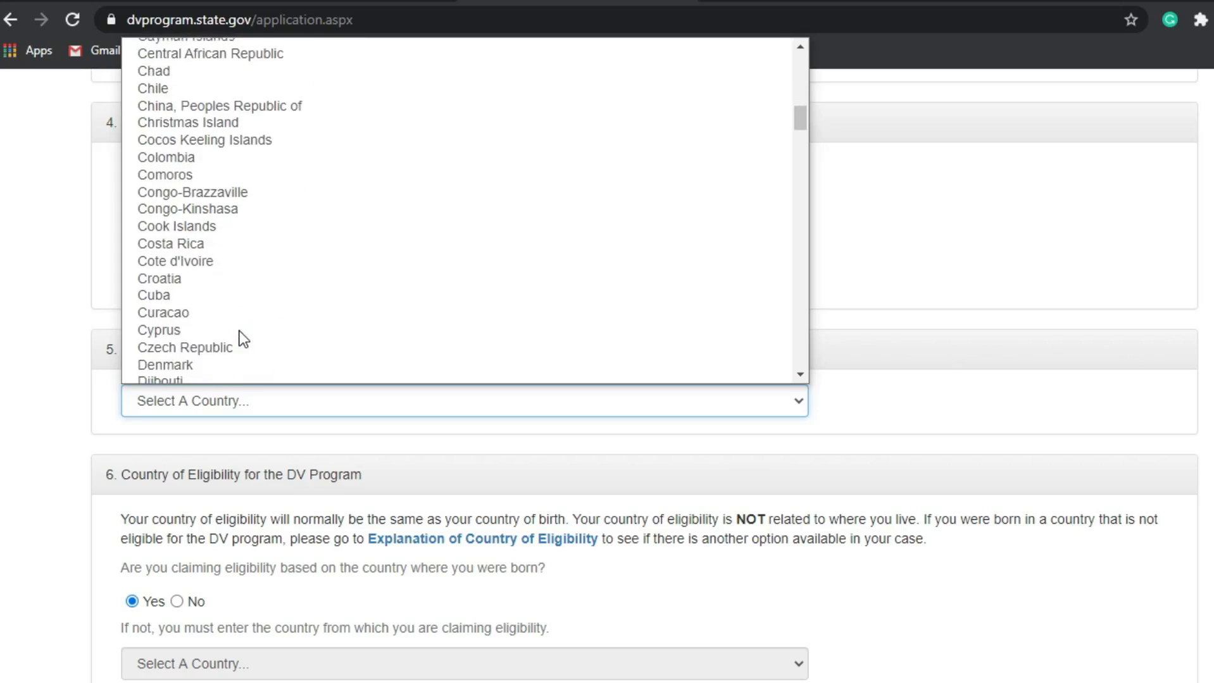
scroll(172, 328, down, 3)
scroll(173, 328, down, 2)
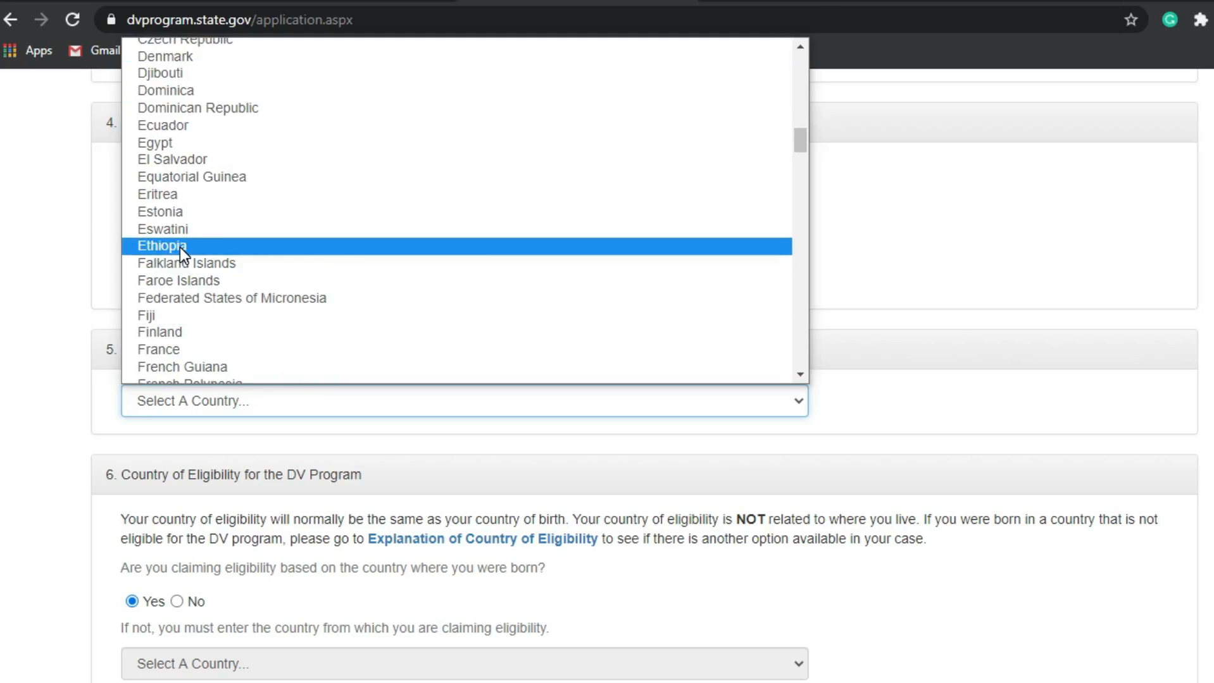
click(181, 248)
scroll(274, 498, down, 3)
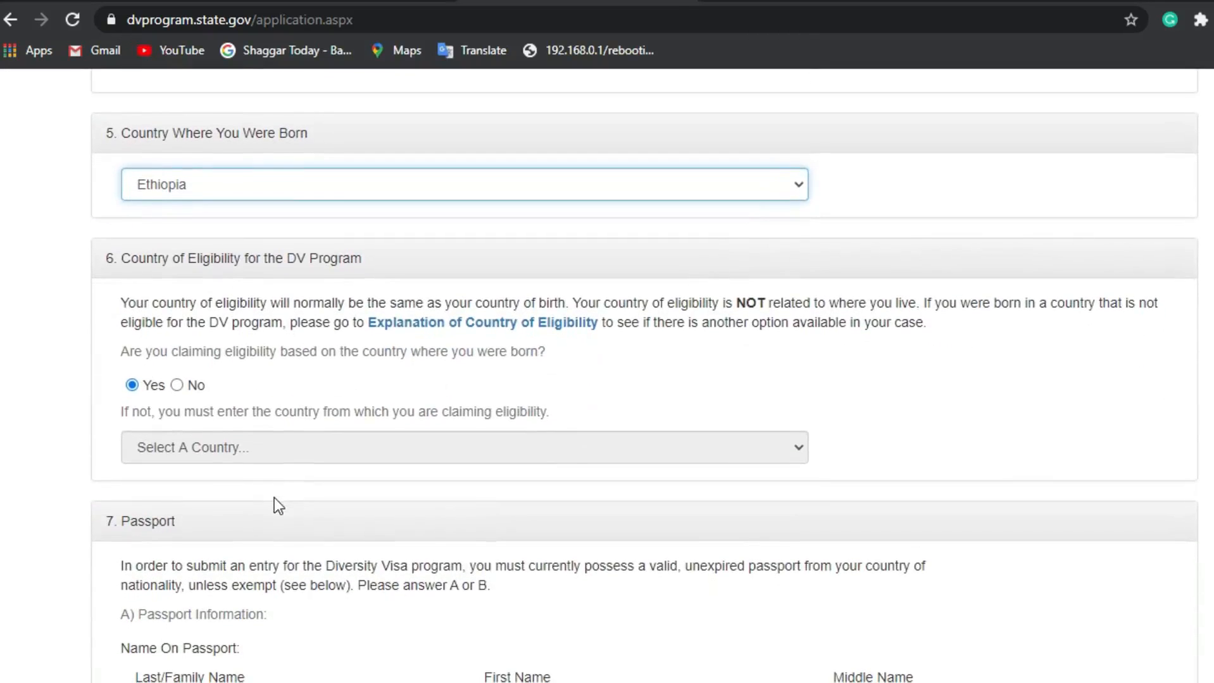
click(274, 498)
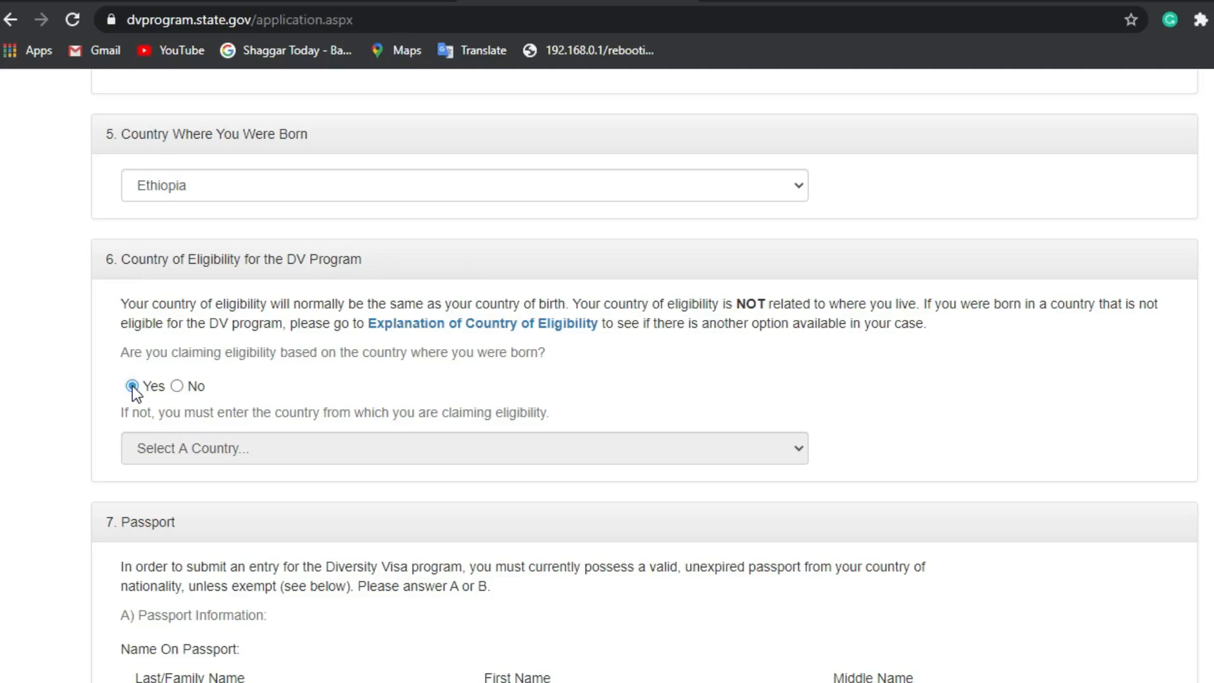
Step: Scroll down to the blank section 7, Passport
scroll(132, 387, down, 5)
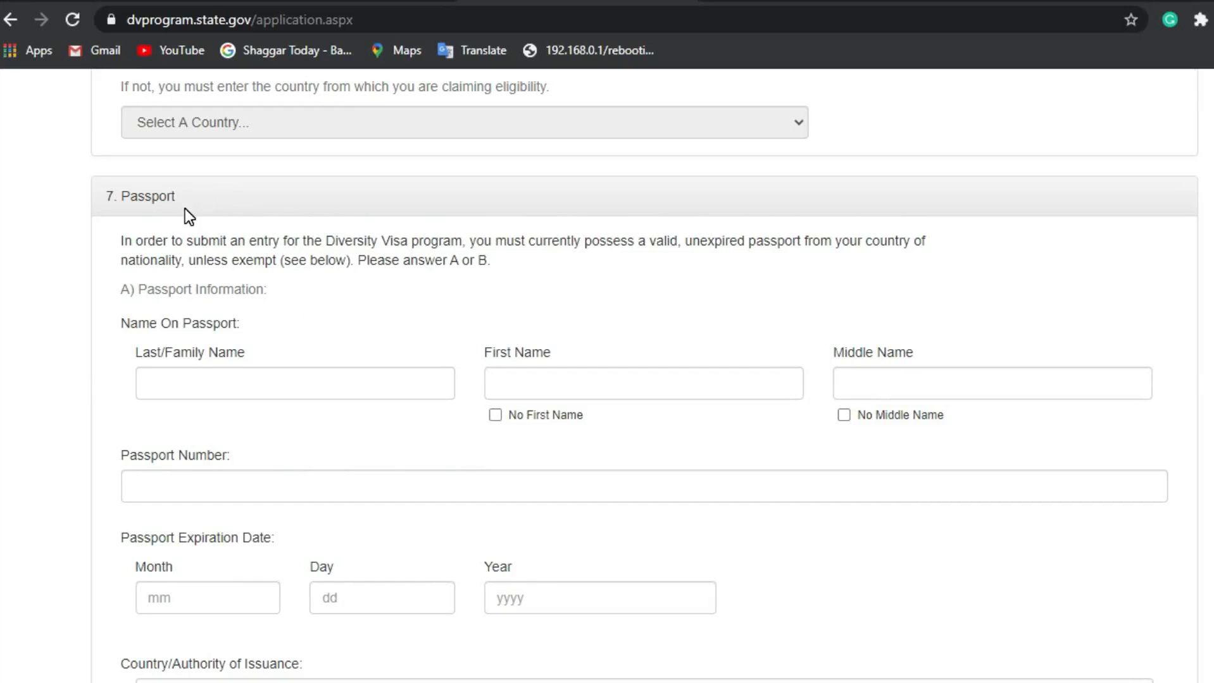
Step: Enter the entrant's last name under Name On Passport, correcting the typos
click(306, 379)
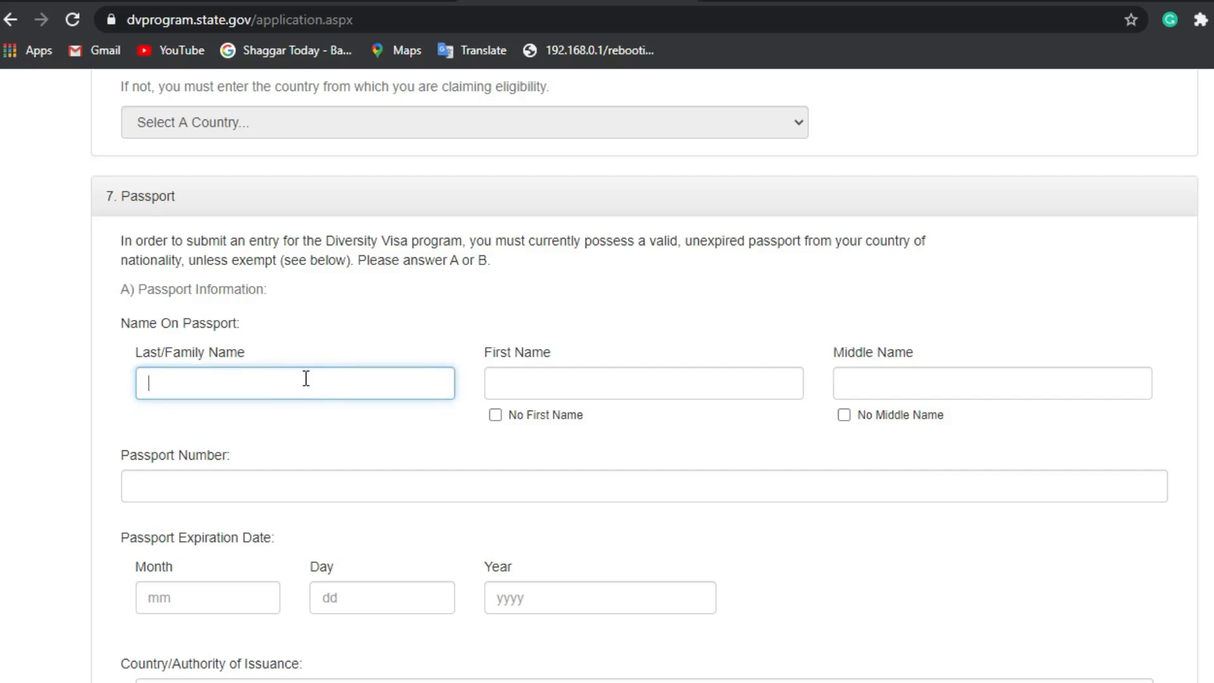
text(LATA)
key(BackSpace)
key(BackSpace)
key(BackSpace)
key(BackSpace)
text(GODHU)
key(BackSpace)
key(BackSpace)
key(BackSpace)
key(BackSpace)
key(BackSpace)
text(GOD)
key(BackSpace)
text(SHU)
Step: Fill in the entrant's first and middle names on the passport
click(609, 385)
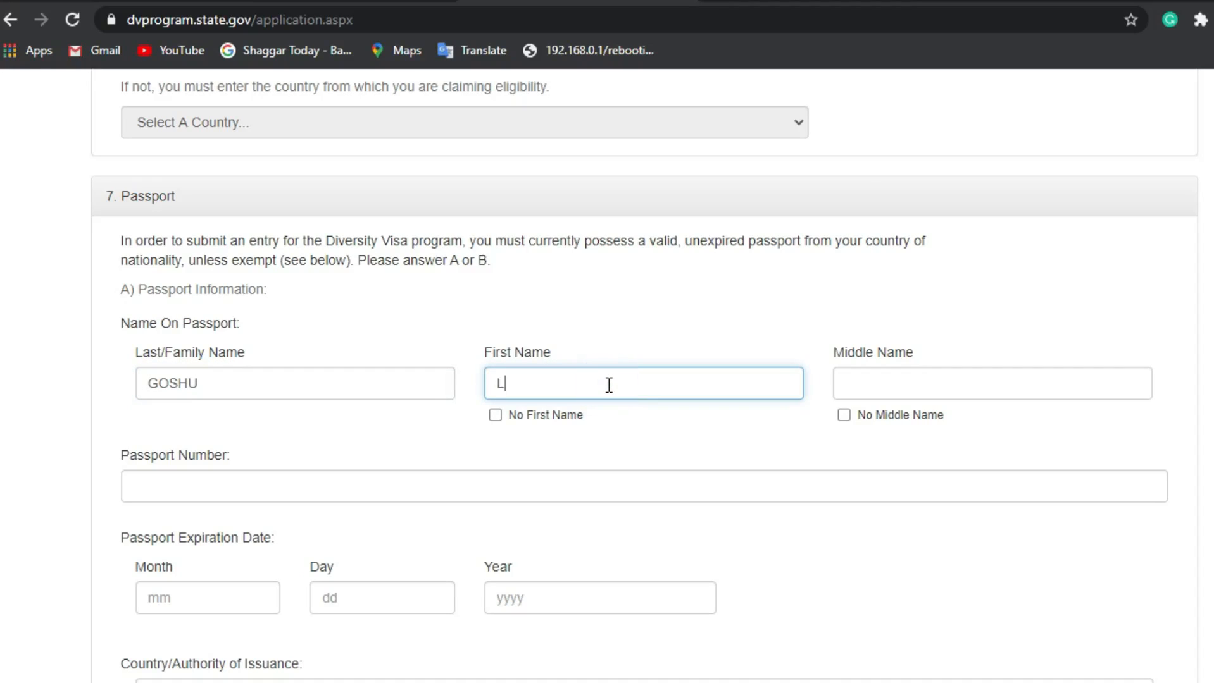
click(926, 385)
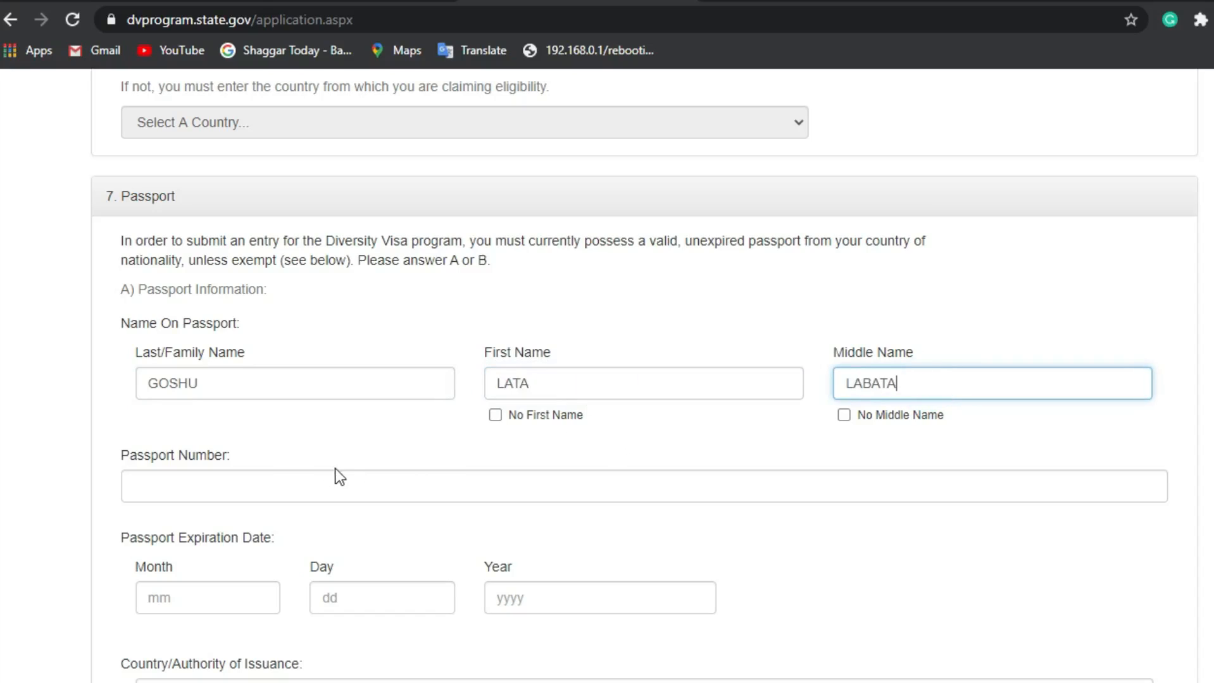
click(320, 478)
Step: Enter the entrant's passport number
scroll(320, 481, down, 1)
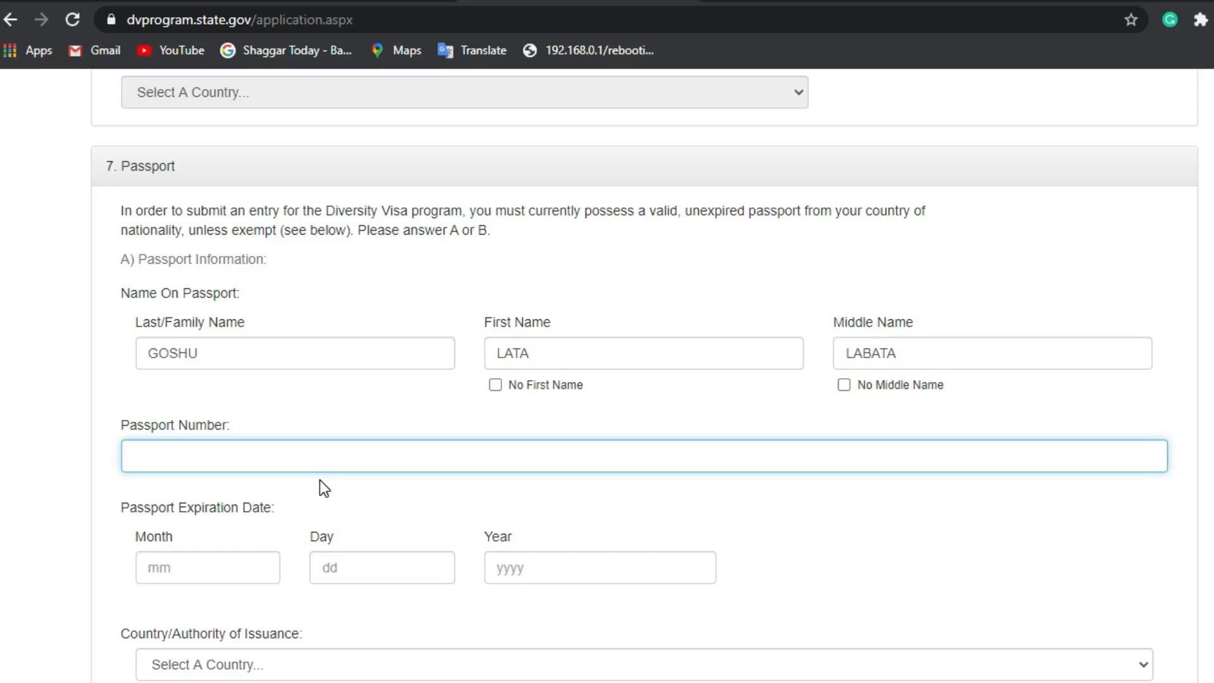
scroll(320, 482, down, 4)
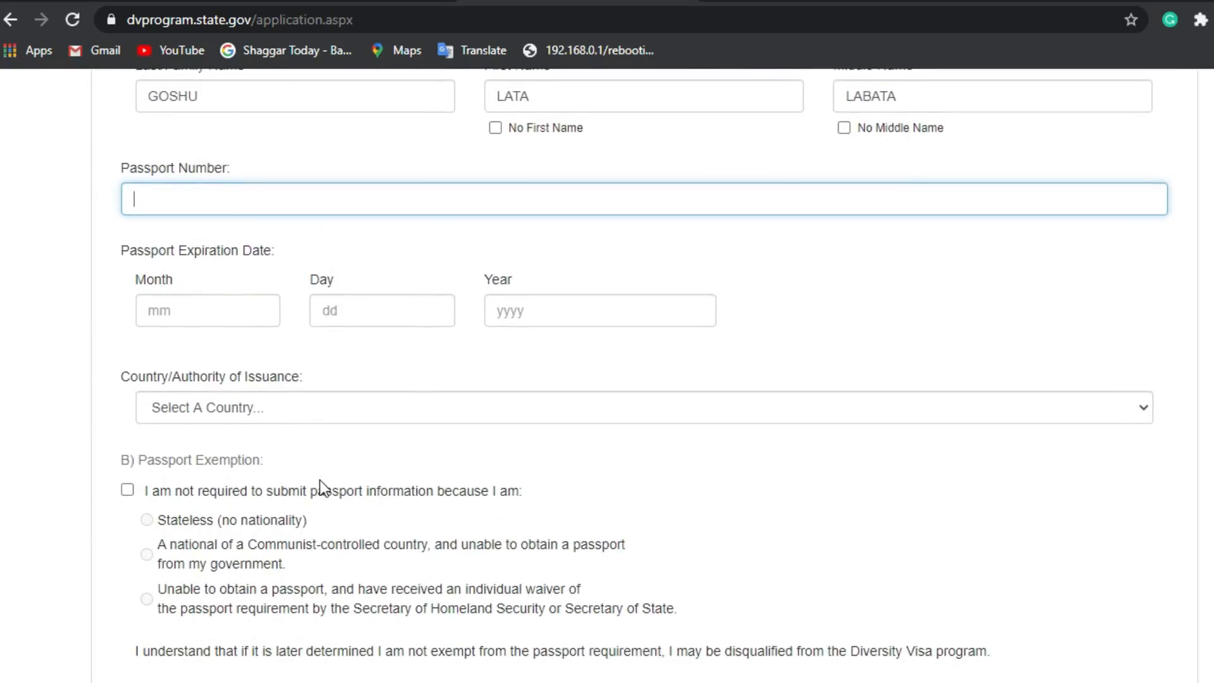
text(E)
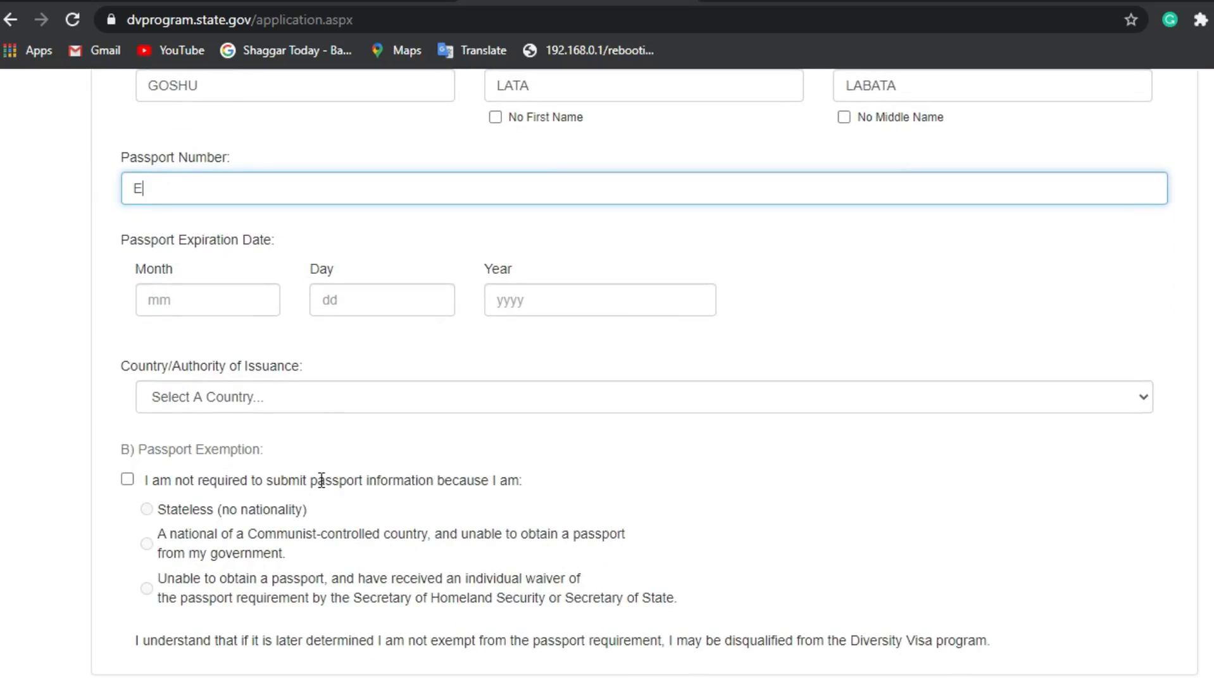
text(O)
key(BackSpace)
scroll(206, 162, down, 1)
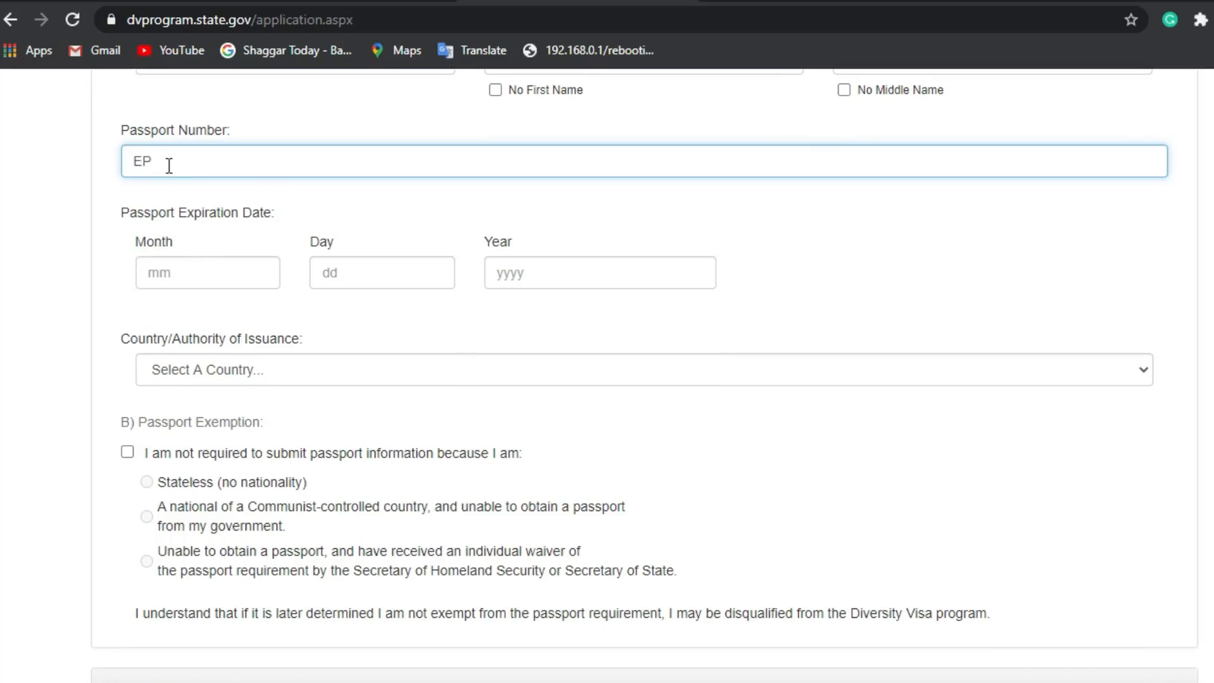
Step: Set the passport expiration date to month 11, day 15, year 2023
click(214, 276)
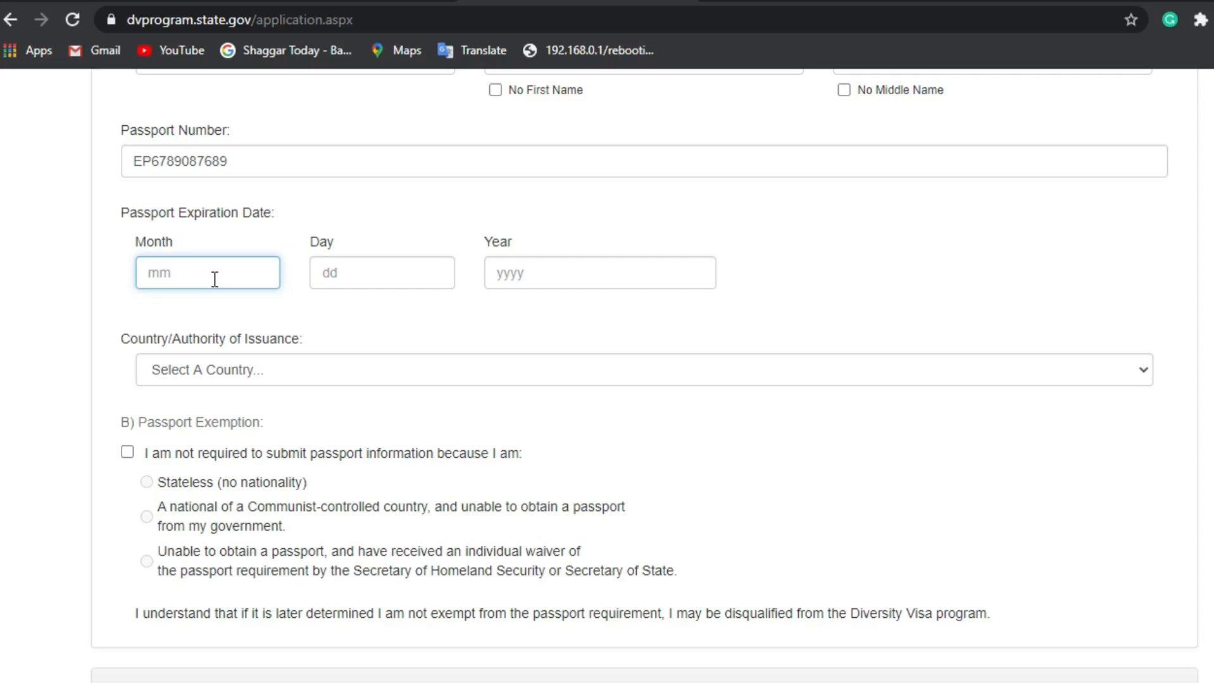
text(15)
key(BackSpace)
key(BackSpace)
text(11)
click(372, 269)
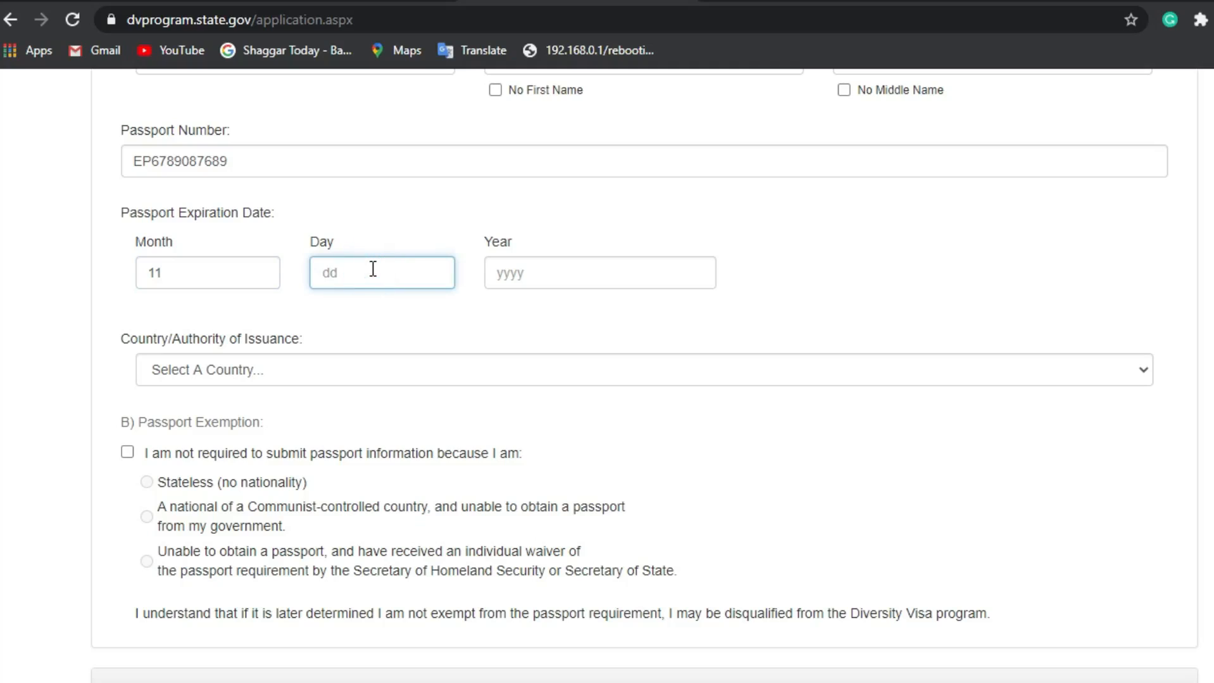
text(15)
click(528, 282)
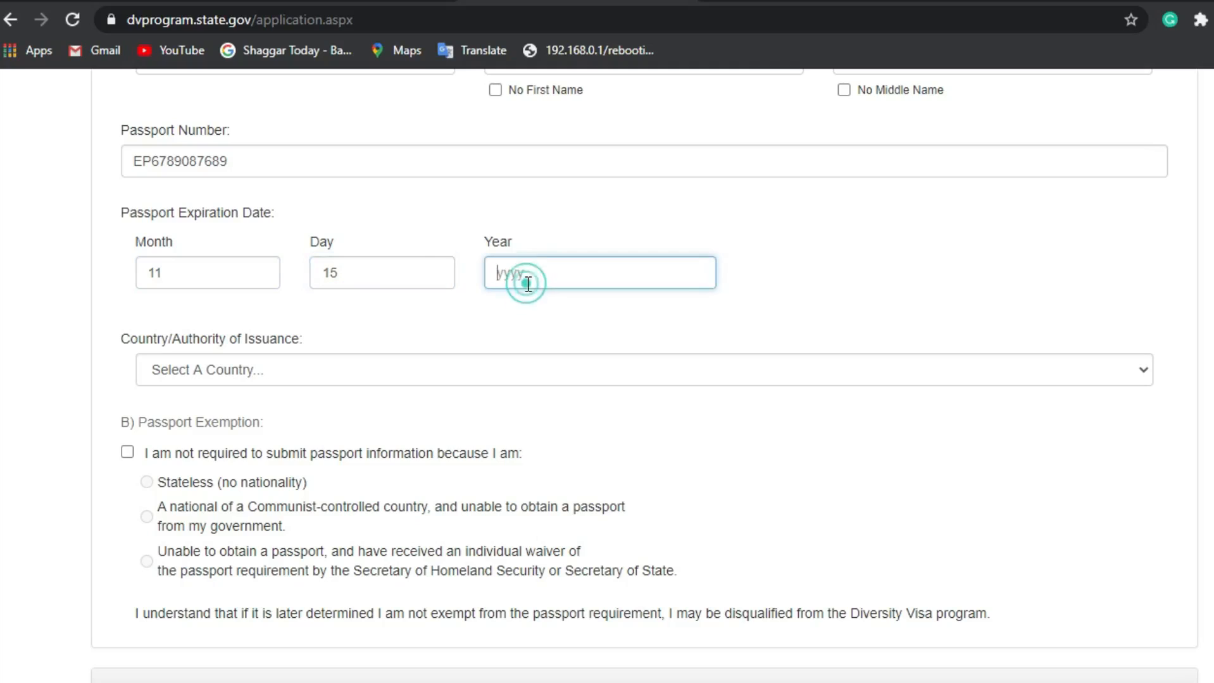
text(2023)
Step: Pick Ethiopia from the passport's Country/Authority of Issuance dropdown list
click(212, 375)
scroll(216, 158, down, 1)
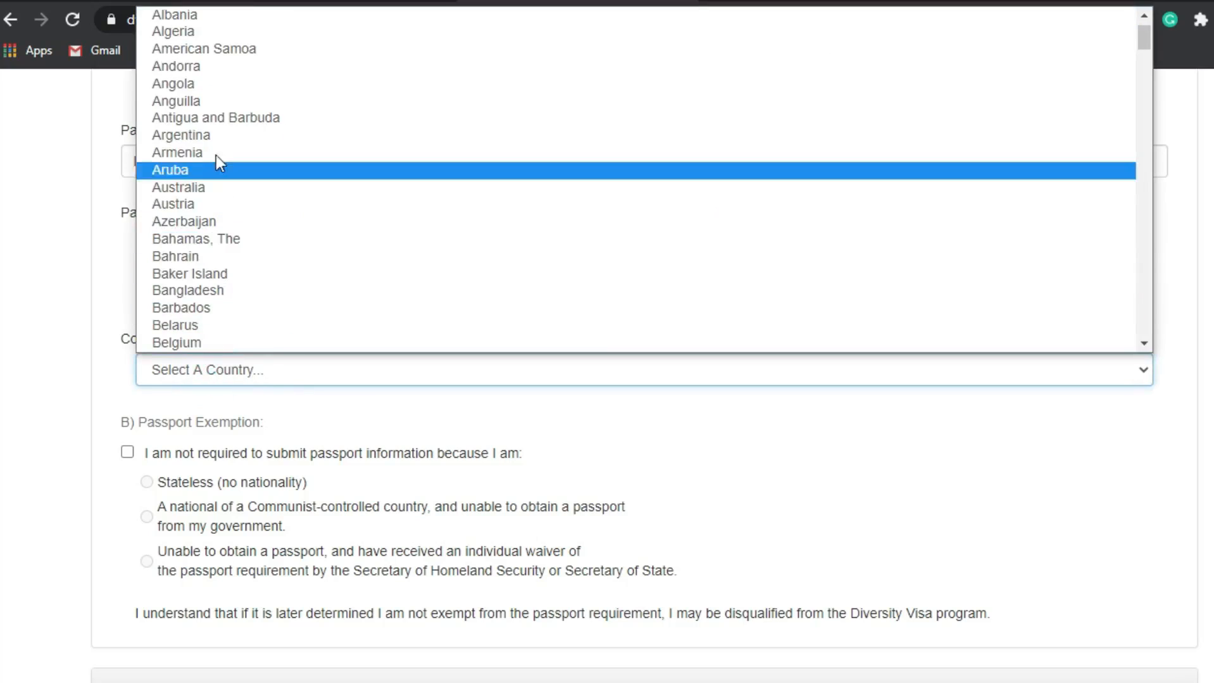
scroll(193, 260, down, 10)
scroll(193, 262, down, 4)
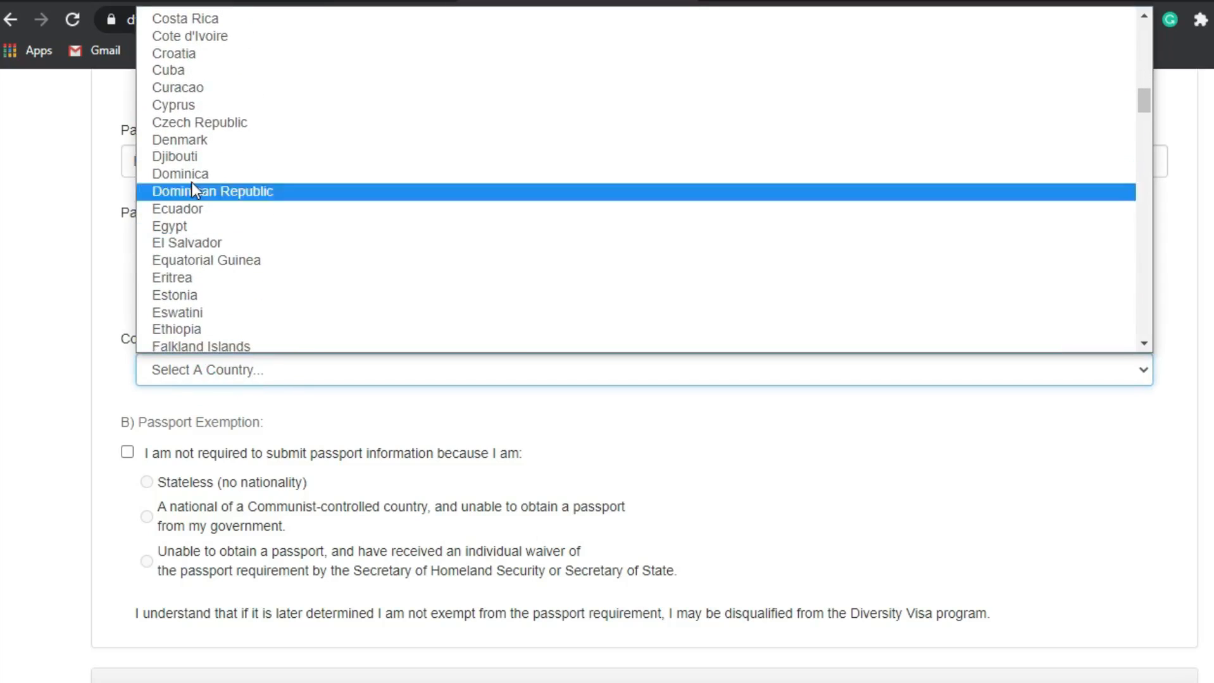
scroll(178, 370, down, 1)
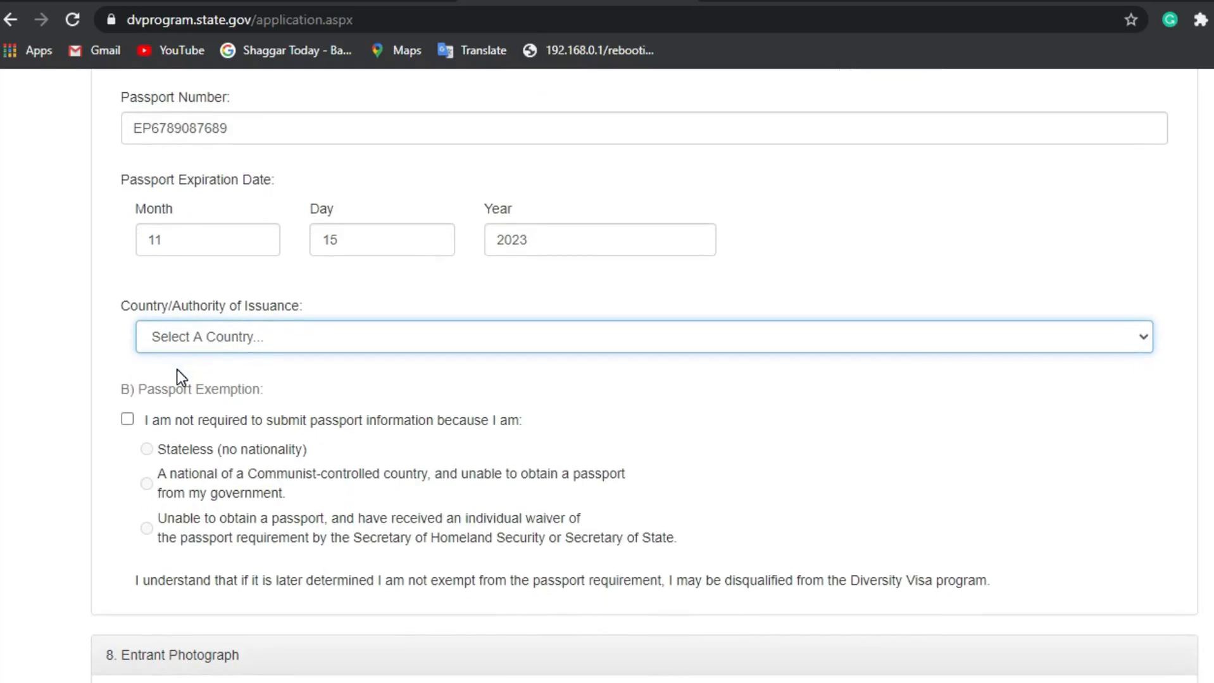
click(211, 339)
scroll(230, 254, down, 8)
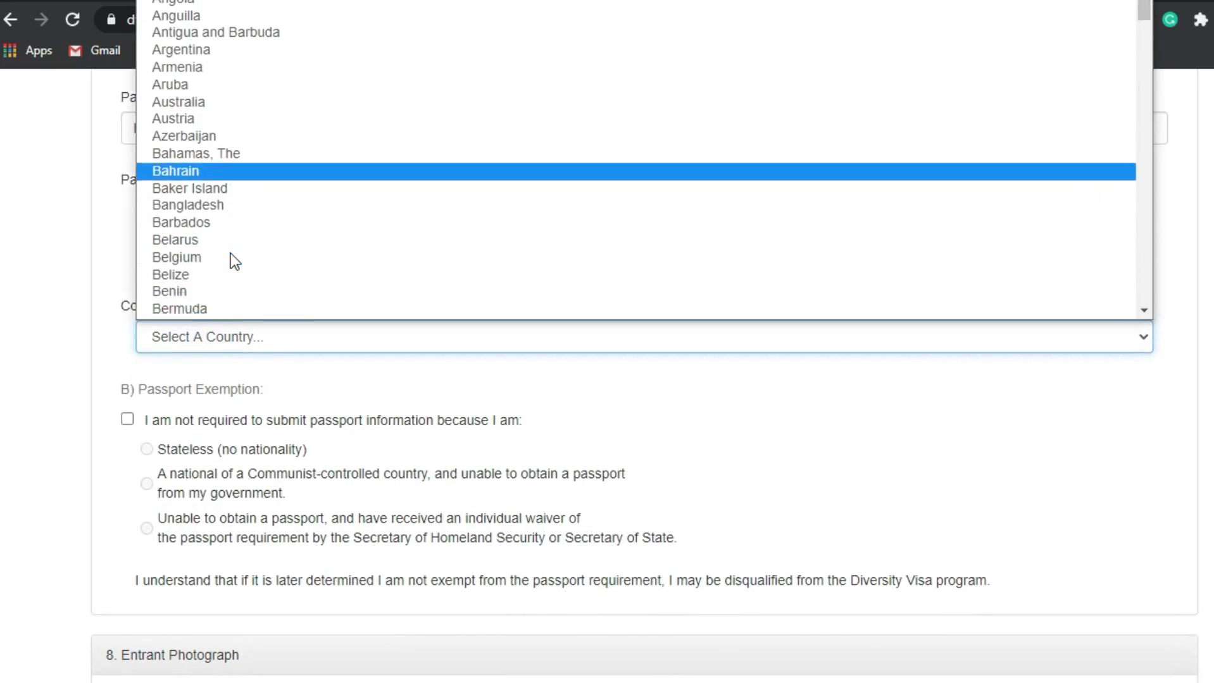
scroll(207, 163, down, 2)
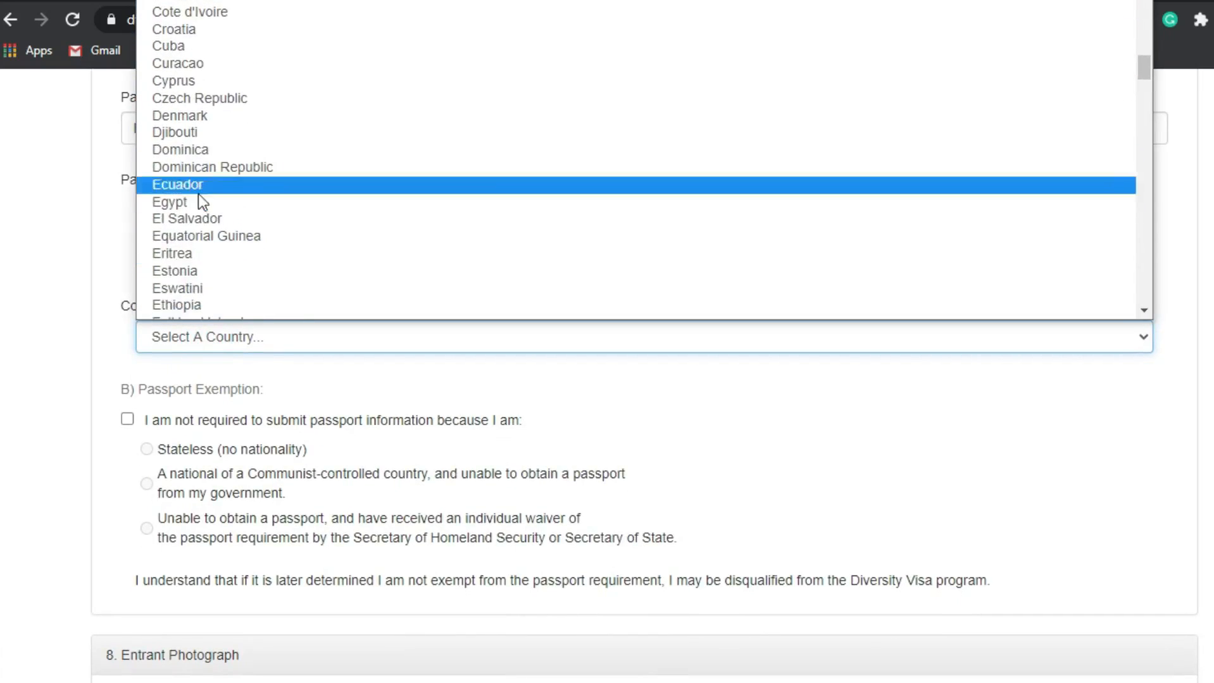
scroll(193, 245, down, 2)
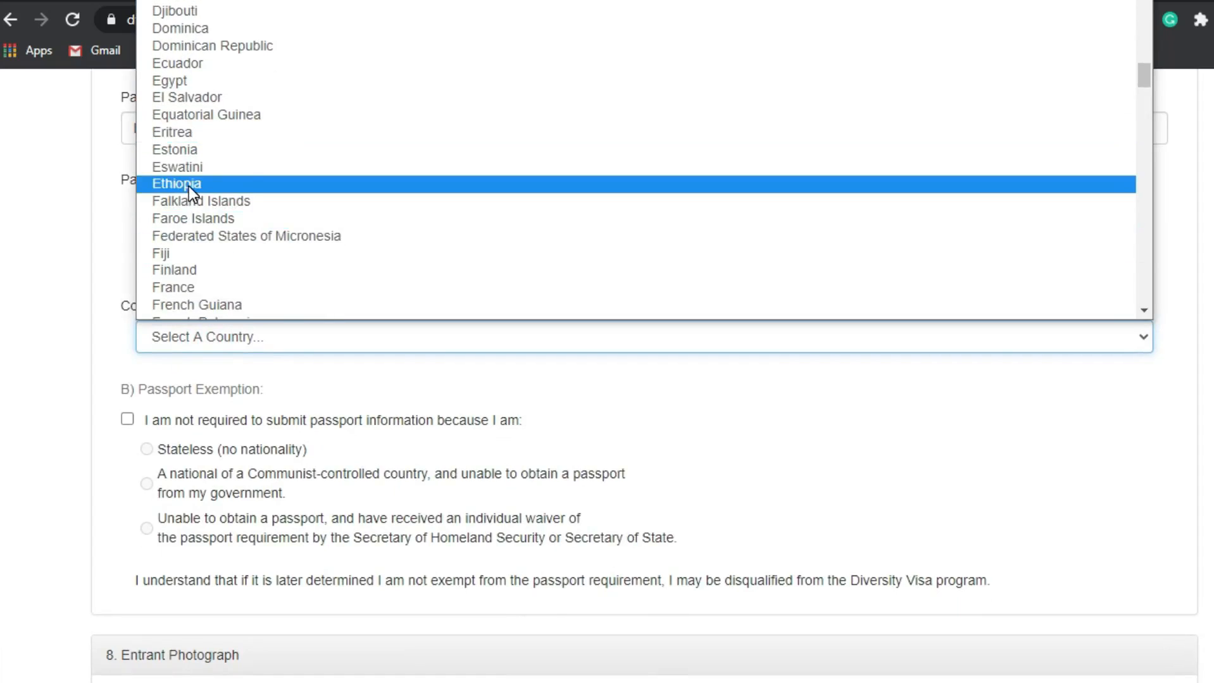
click(189, 185)
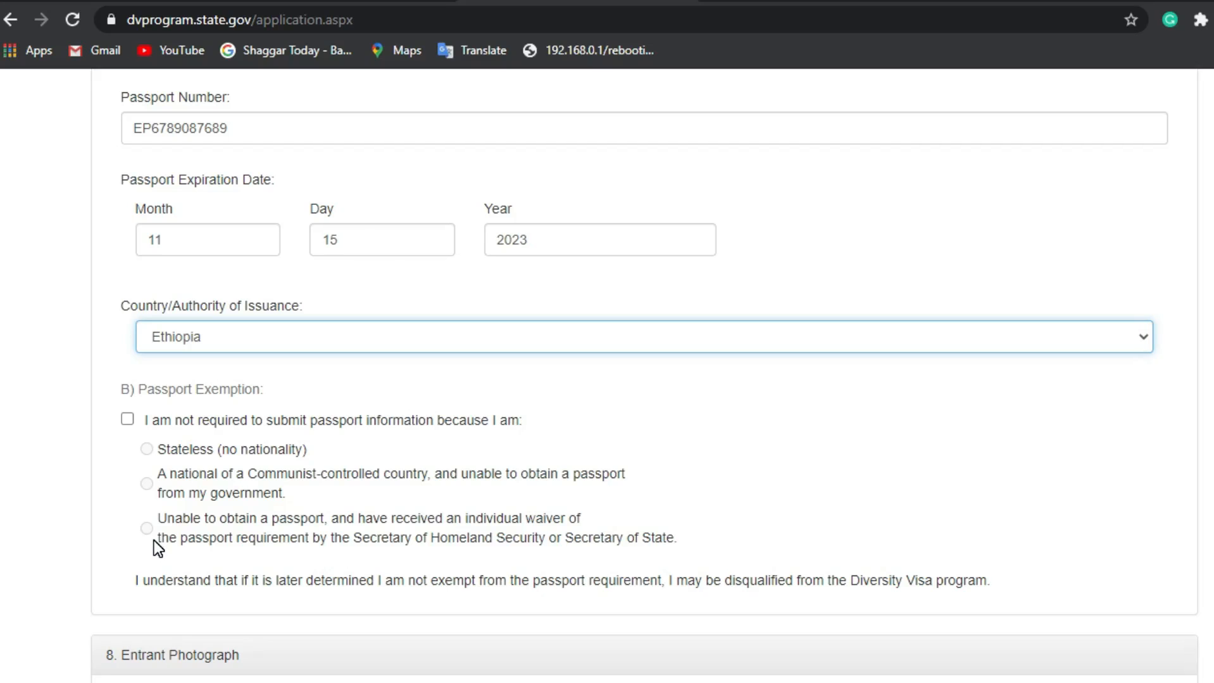
scroll(154, 542, down, 5)
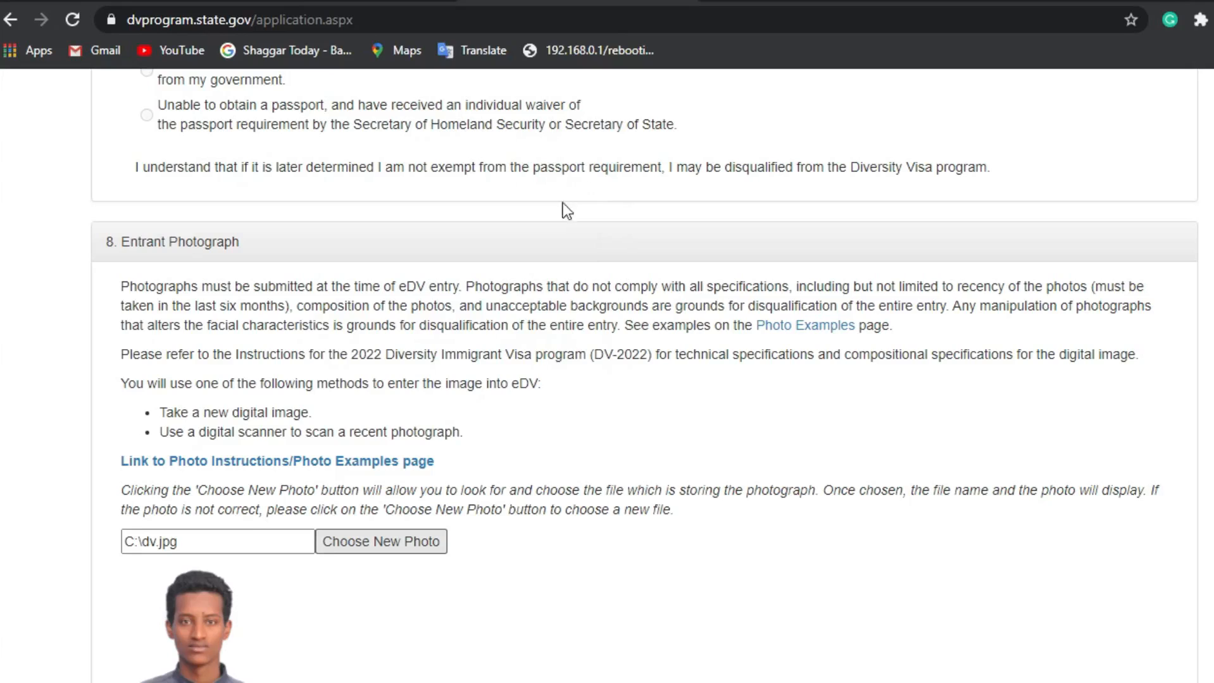
Step: Enter the mailing address's first line (town) and second line (PO box) in capitals
scroll(315, 553, down, 3)
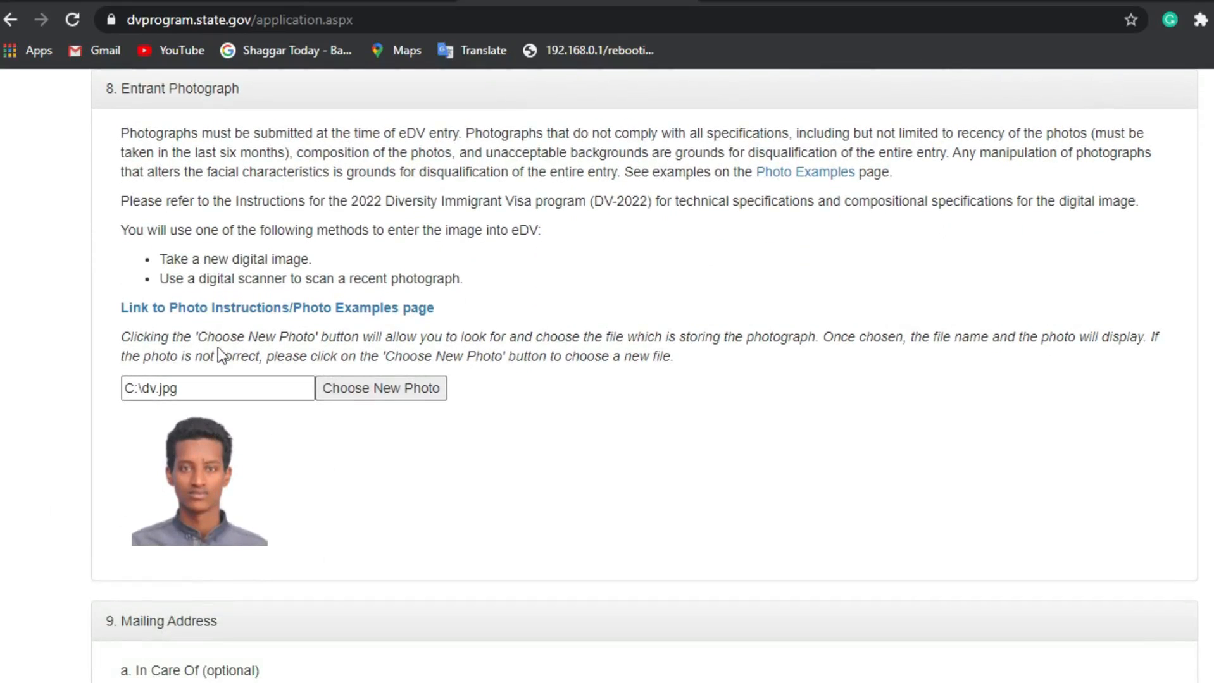
scroll(132, 428, down, 4)
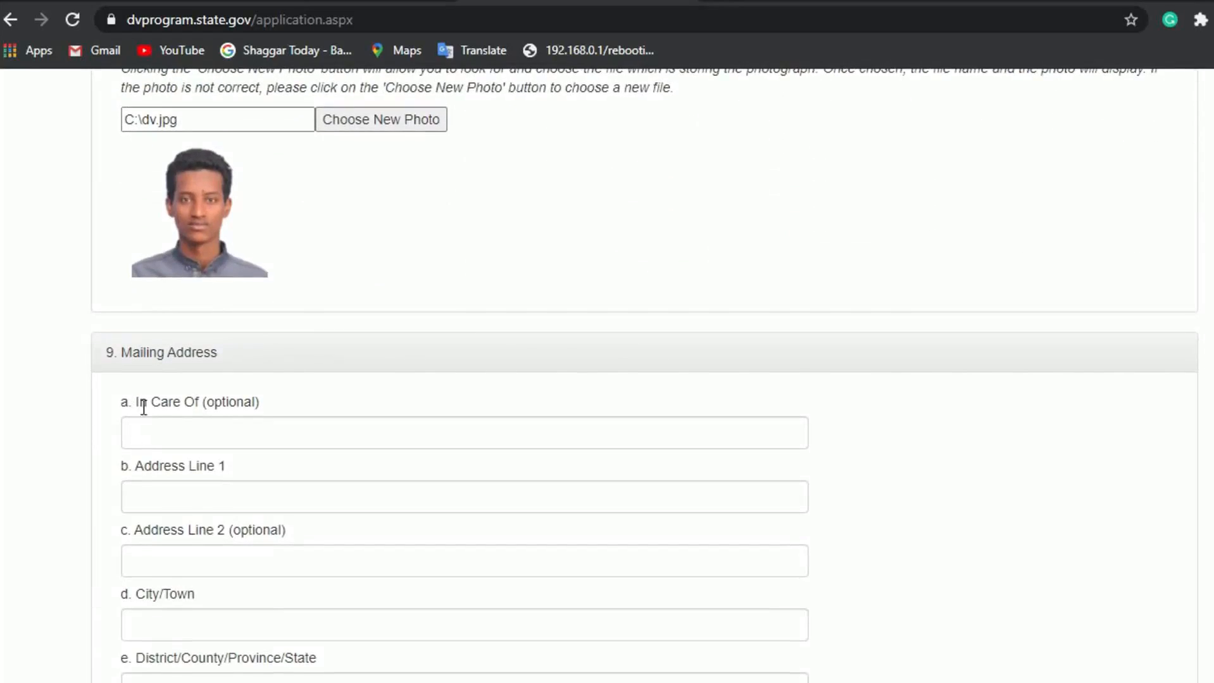
click(181, 429)
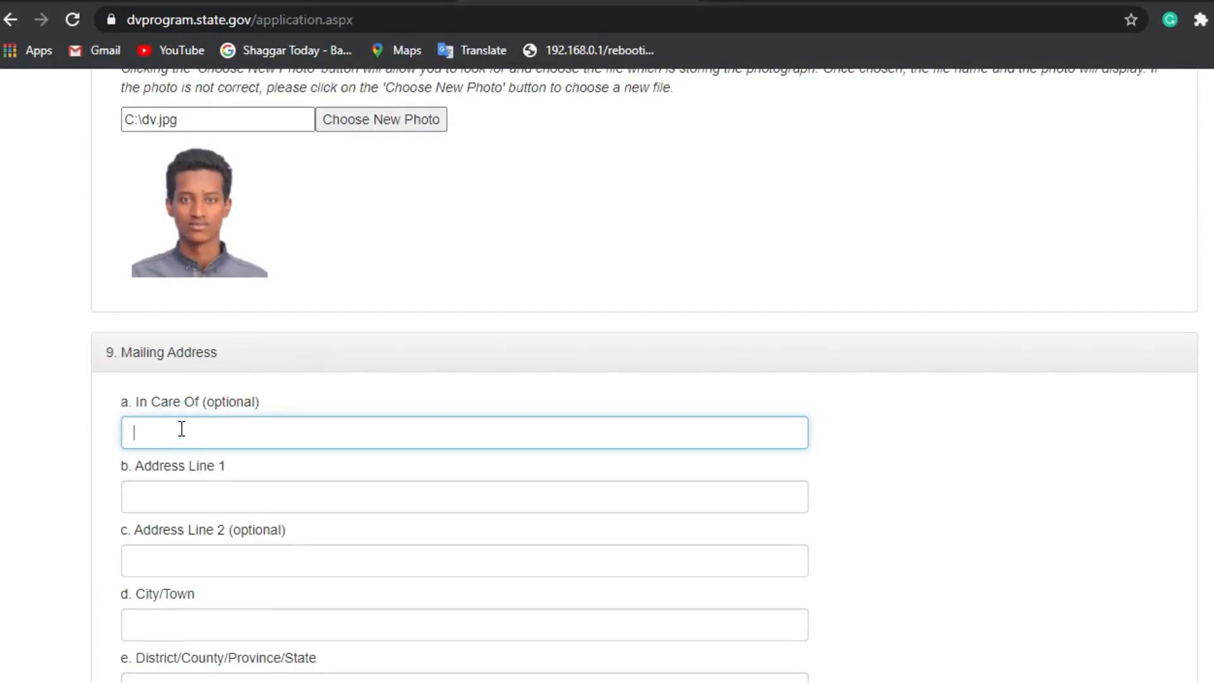
scroll(180, 429, down, 2)
click(164, 409)
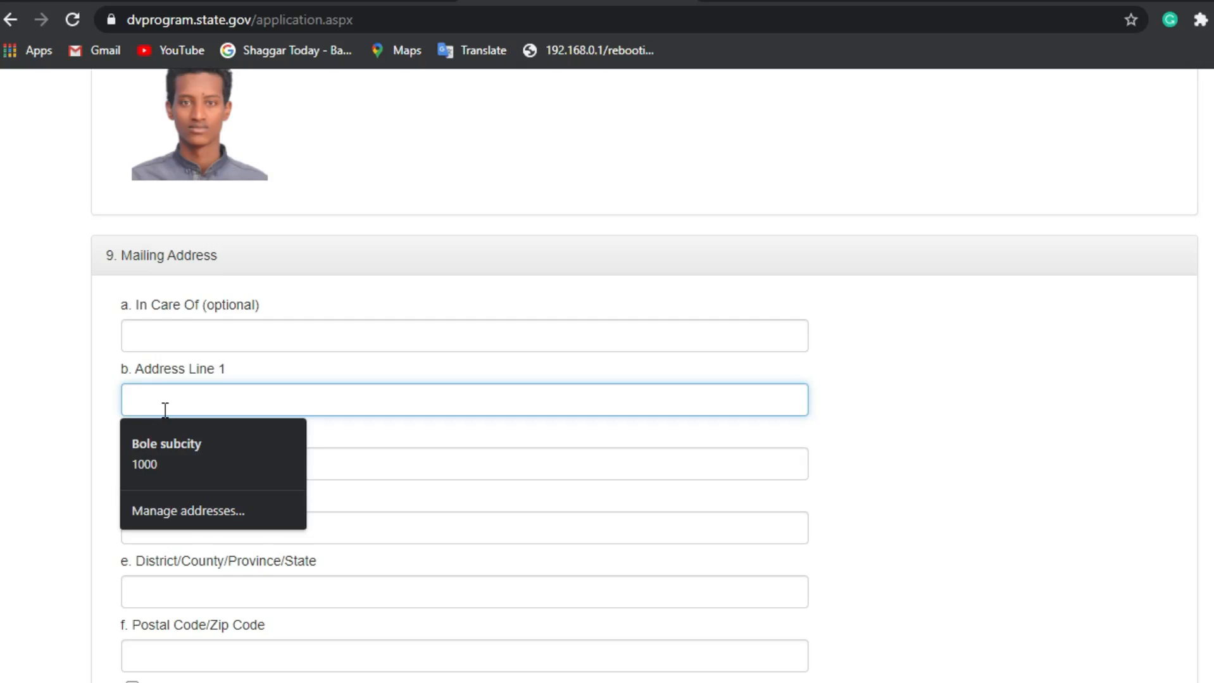
text(b)
key(BackSpace)
text(BISH)
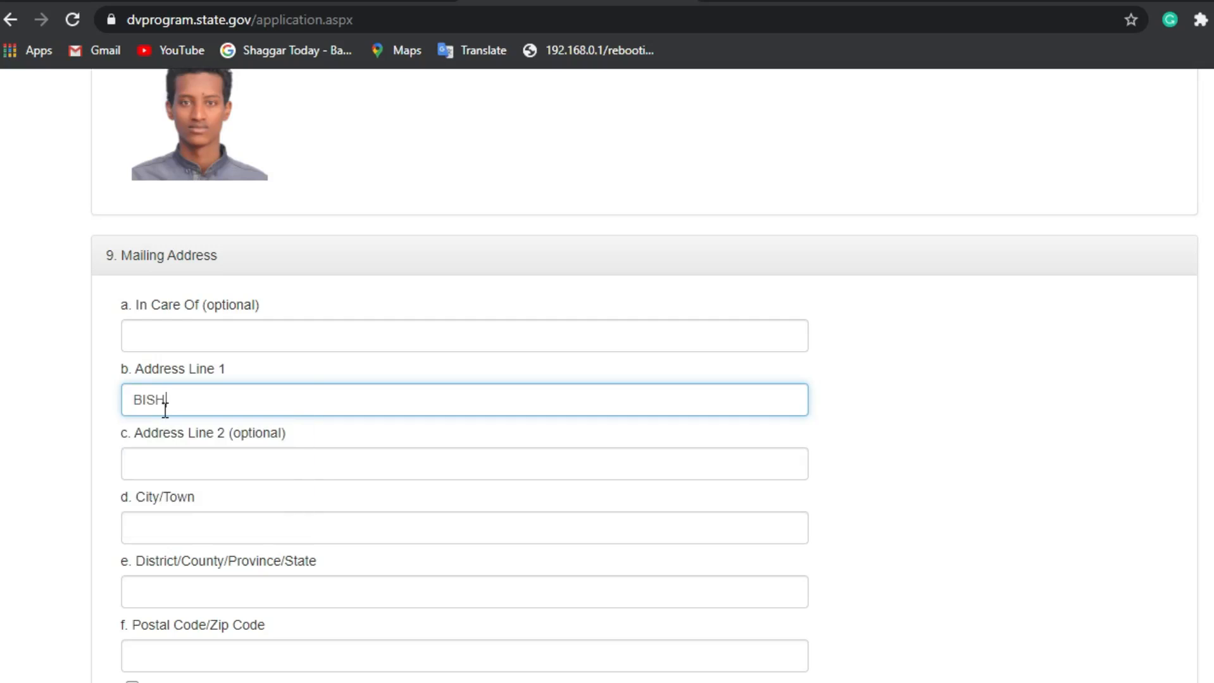
text(OFTU)
click(183, 465)
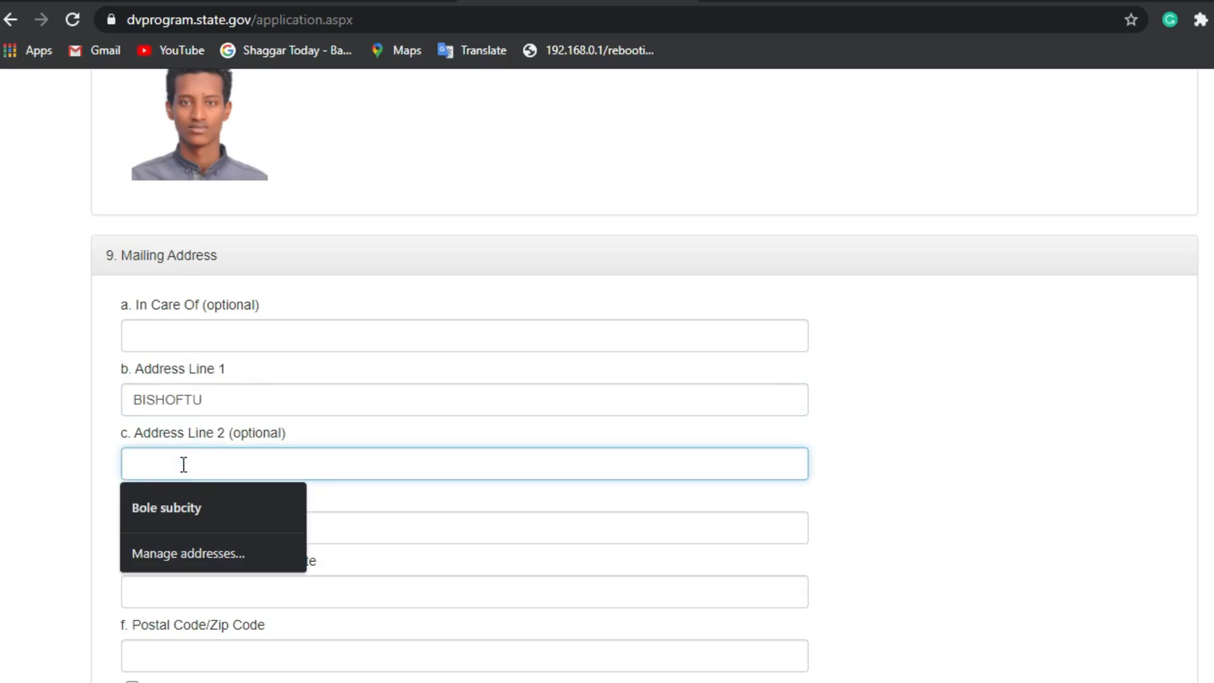
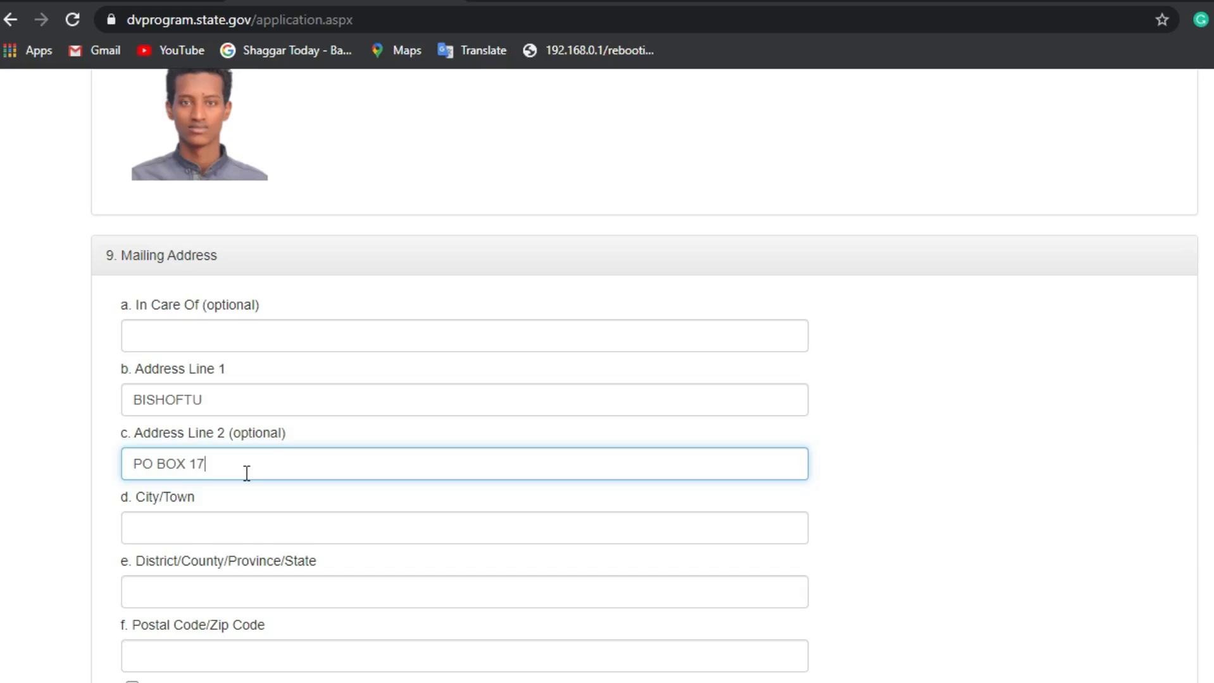
Step: Fill in the mailing address's city/town and district/province fields
click(169, 536)
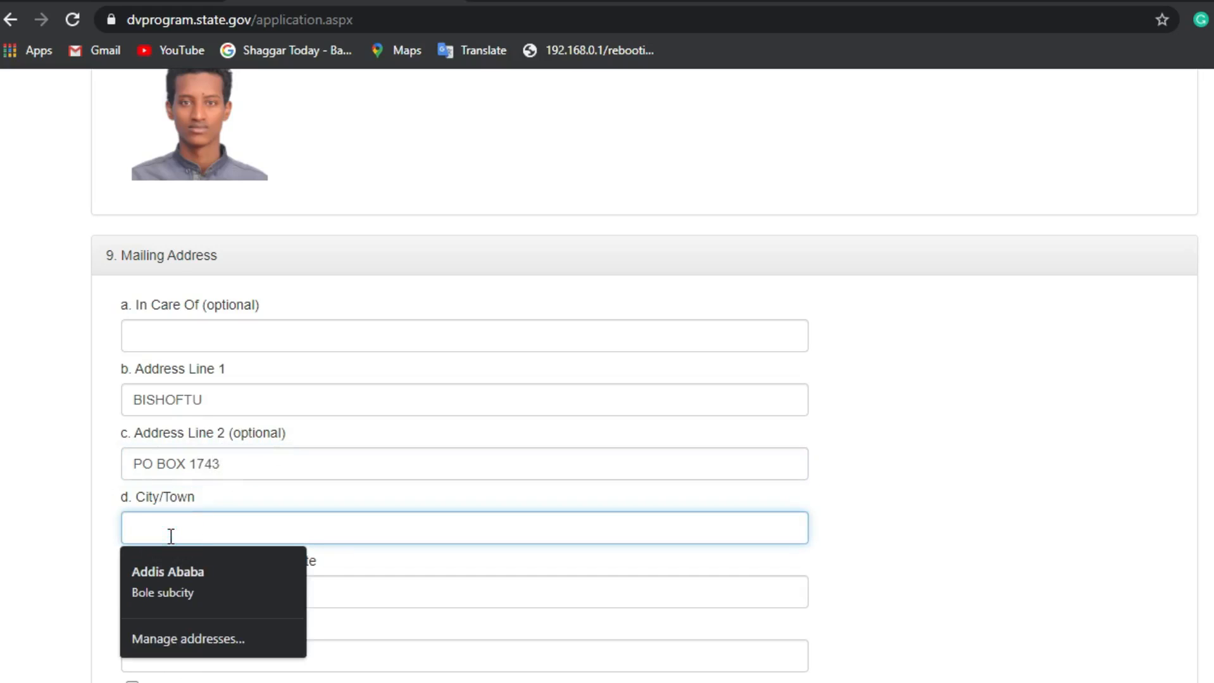
text(BIS)
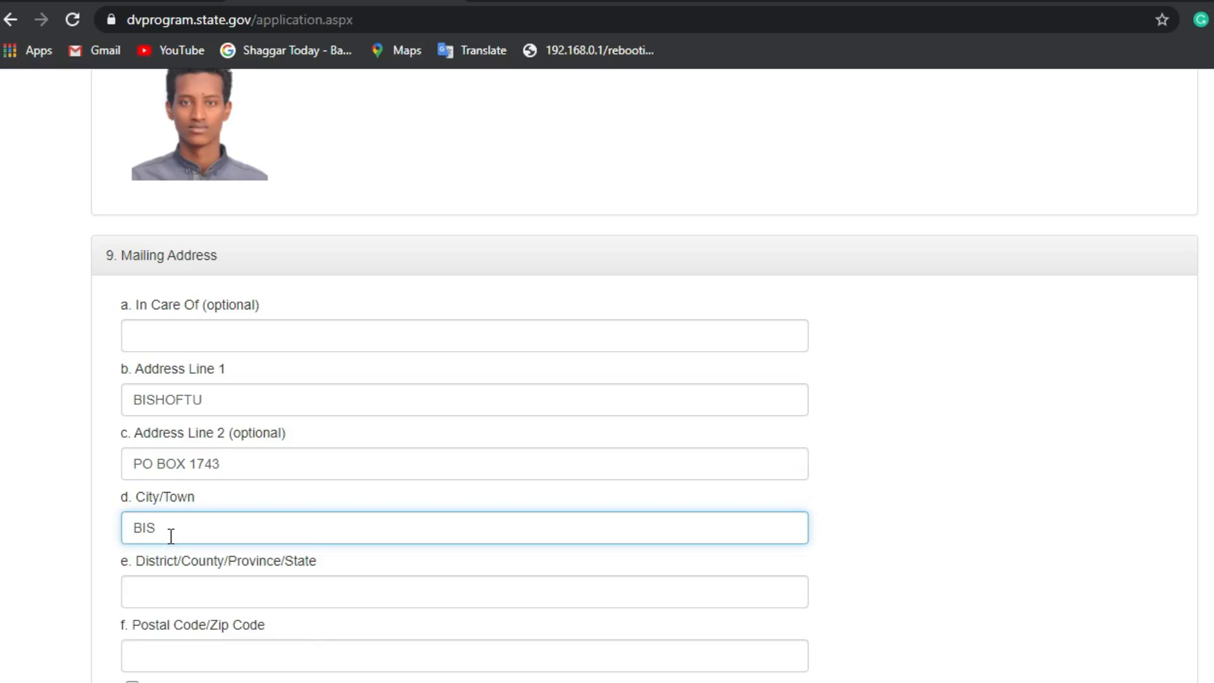
text(HOFTU)
key(BackSpace)
key(BackSpace)
key(BackSpace)
key(BackSpace)
text(OFTU)
click(238, 598)
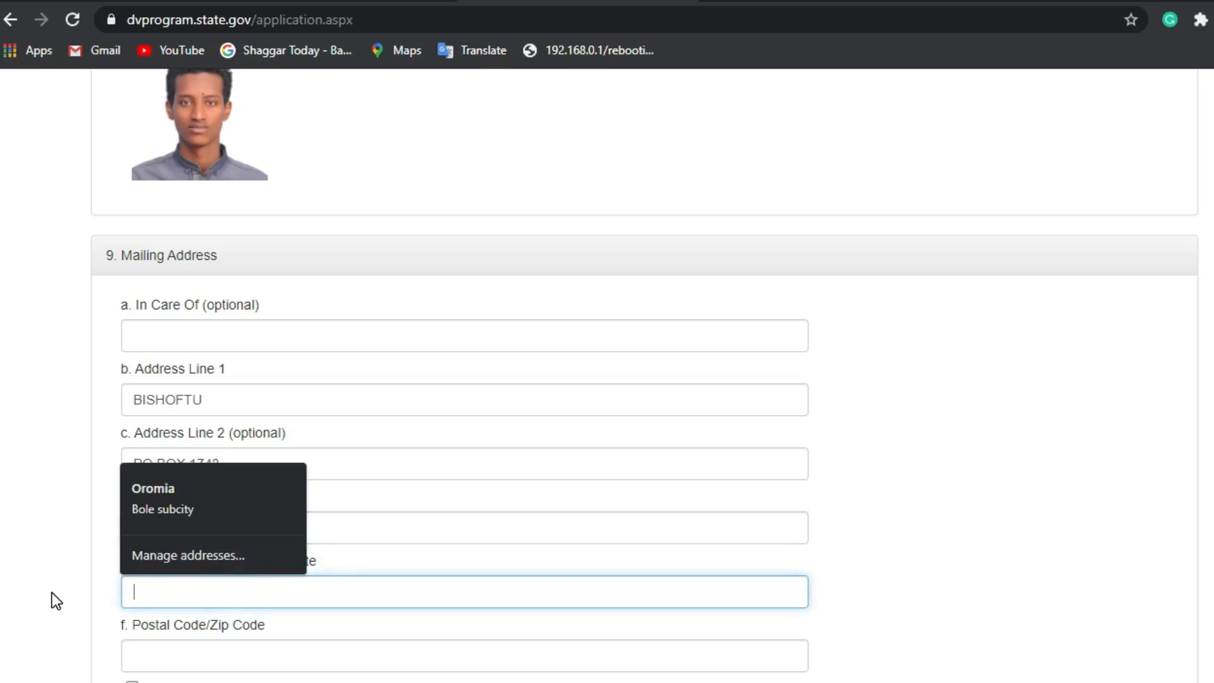
click(53, 593)
click(226, 593)
text(OROMIA)
Step: Enter the mailing postal code, trimming the extra trailing zero
scroll(201, 673, down, 3)
click(177, 483)
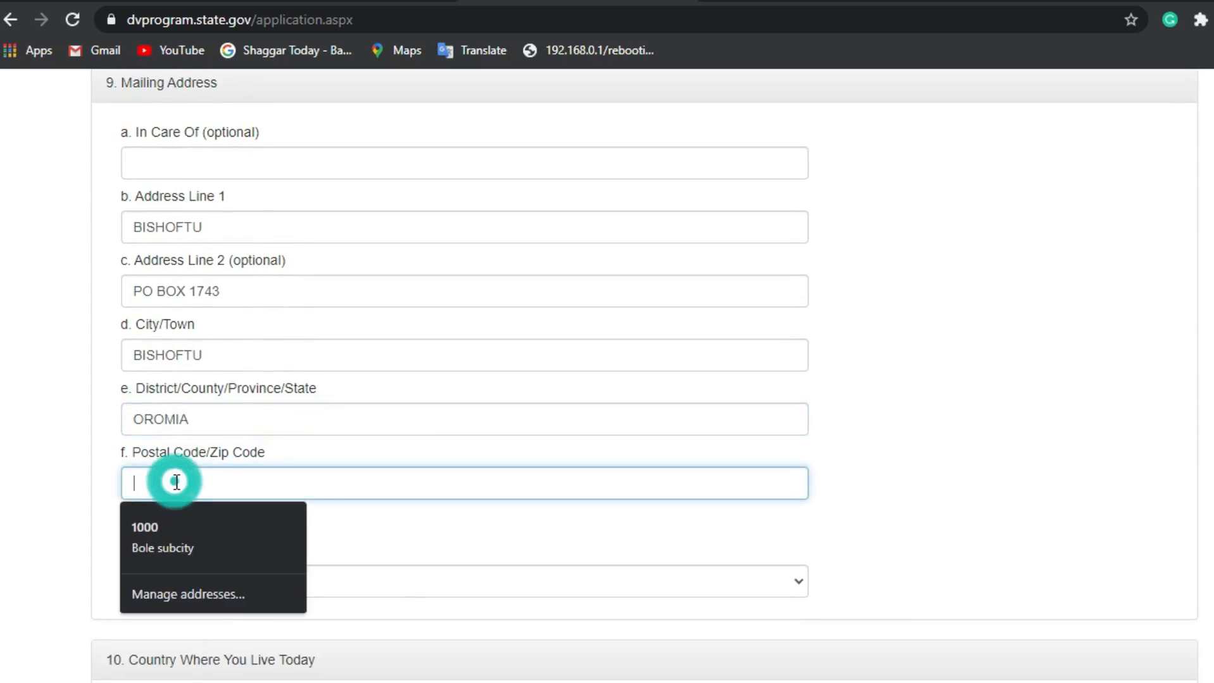
text(10000)
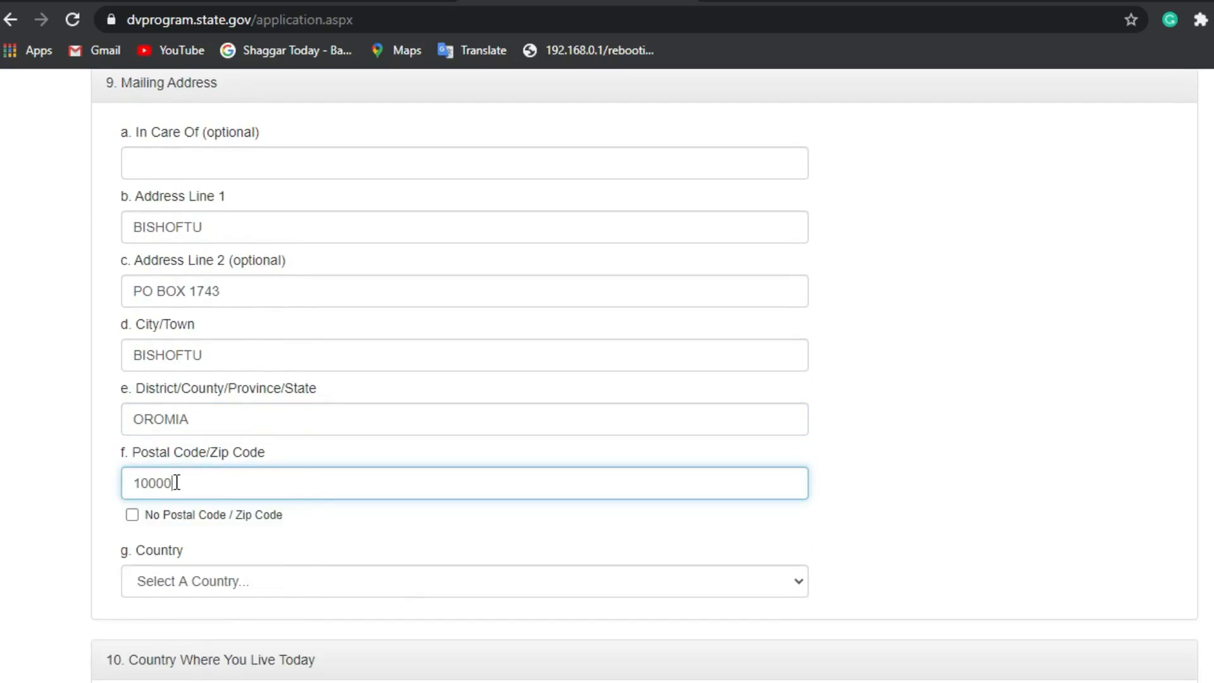
key(BackSpace)
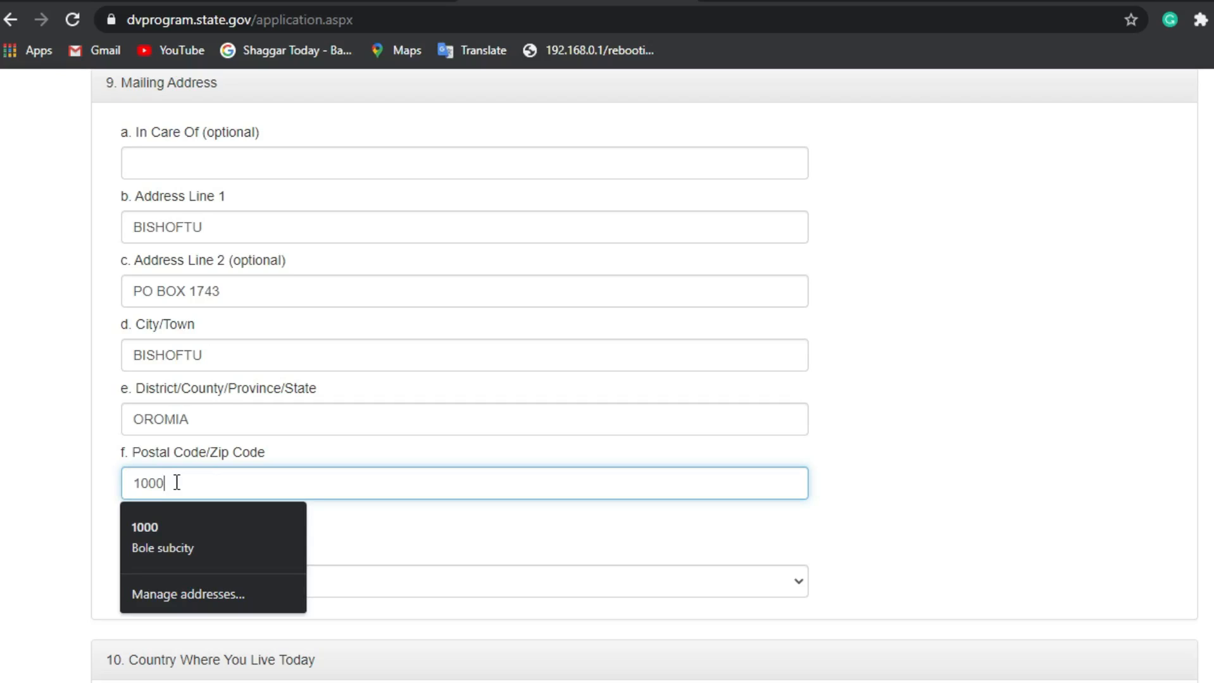
Step: Set the mailing address country to Ethiopia
click(406, 522)
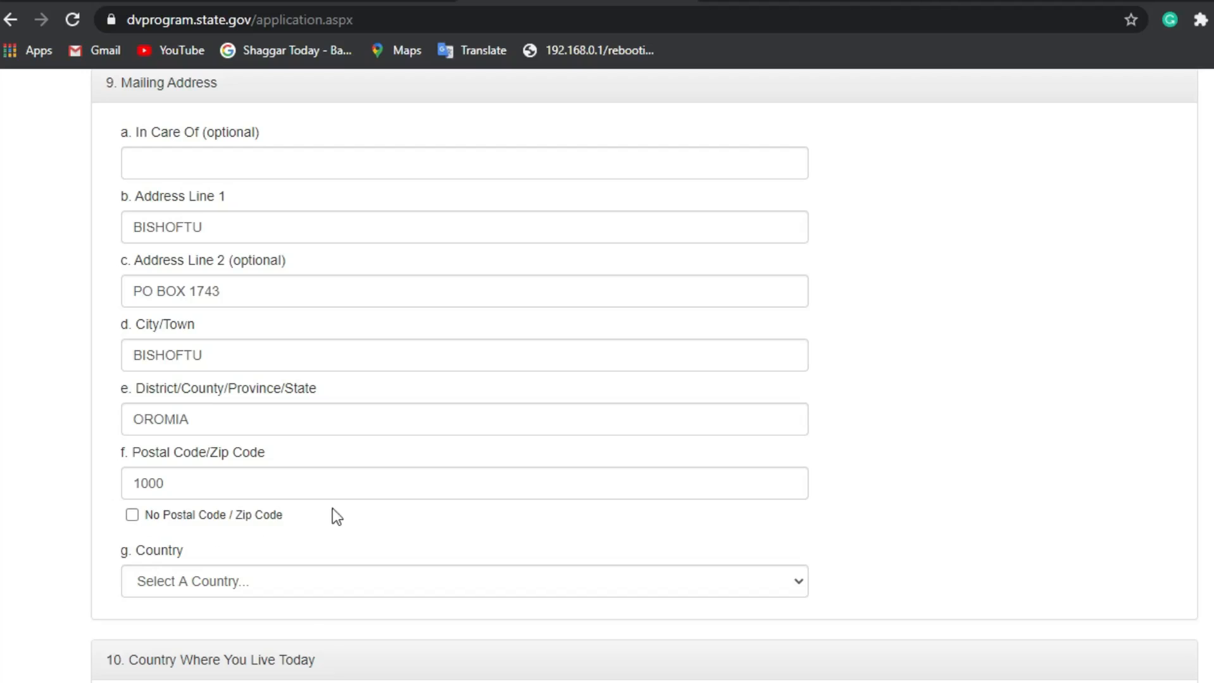
click(188, 482)
click(65, 534)
click(287, 576)
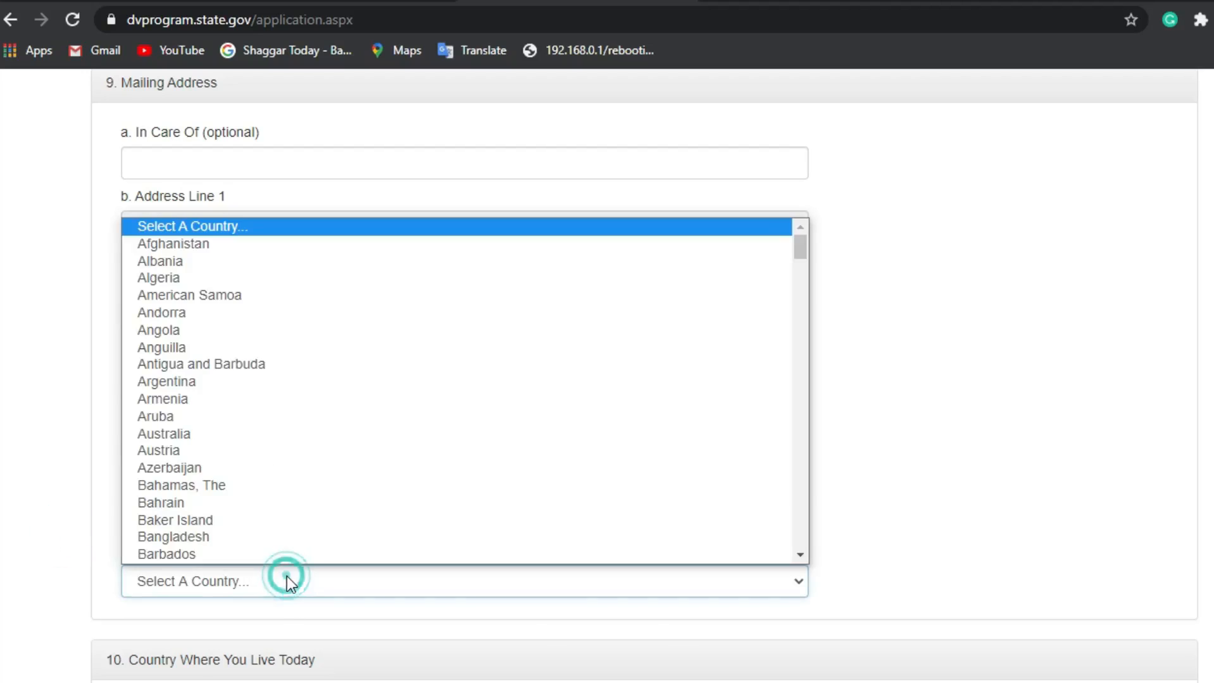
scroll(228, 487, down, 10)
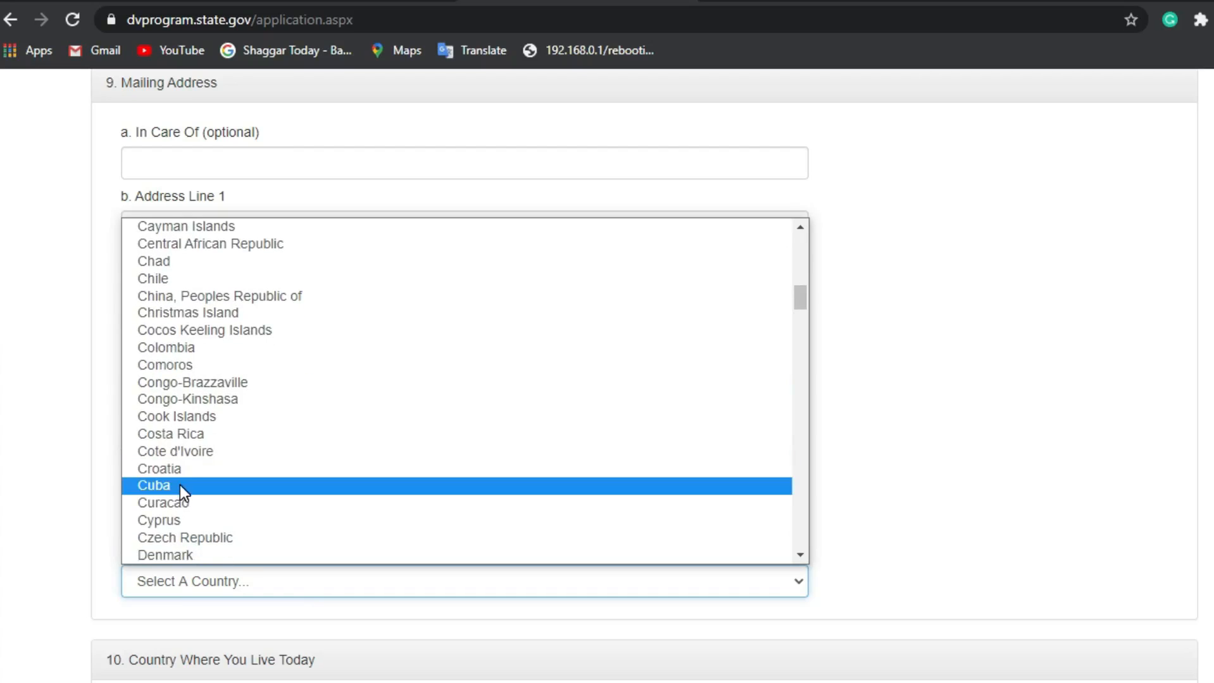
scroll(180, 485, down, 6)
click(175, 333)
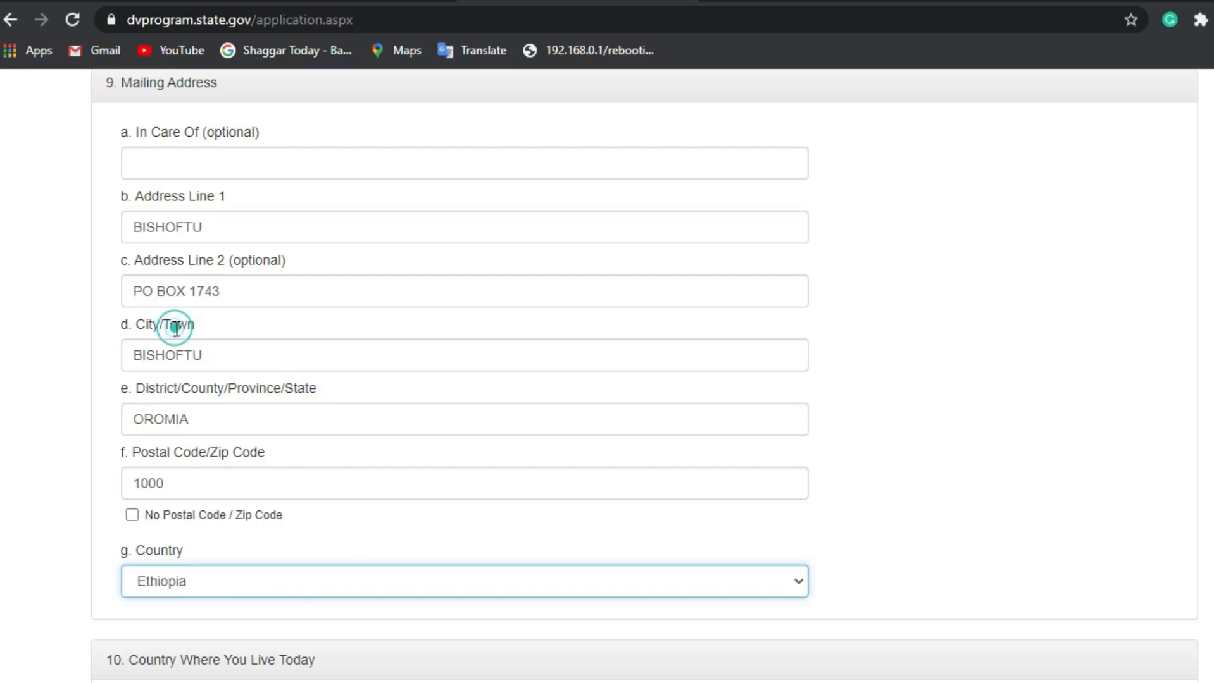
Step: Set the country of current residence to Ethiopia and begin entering the phone number
scroll(309, 464, down, 4)
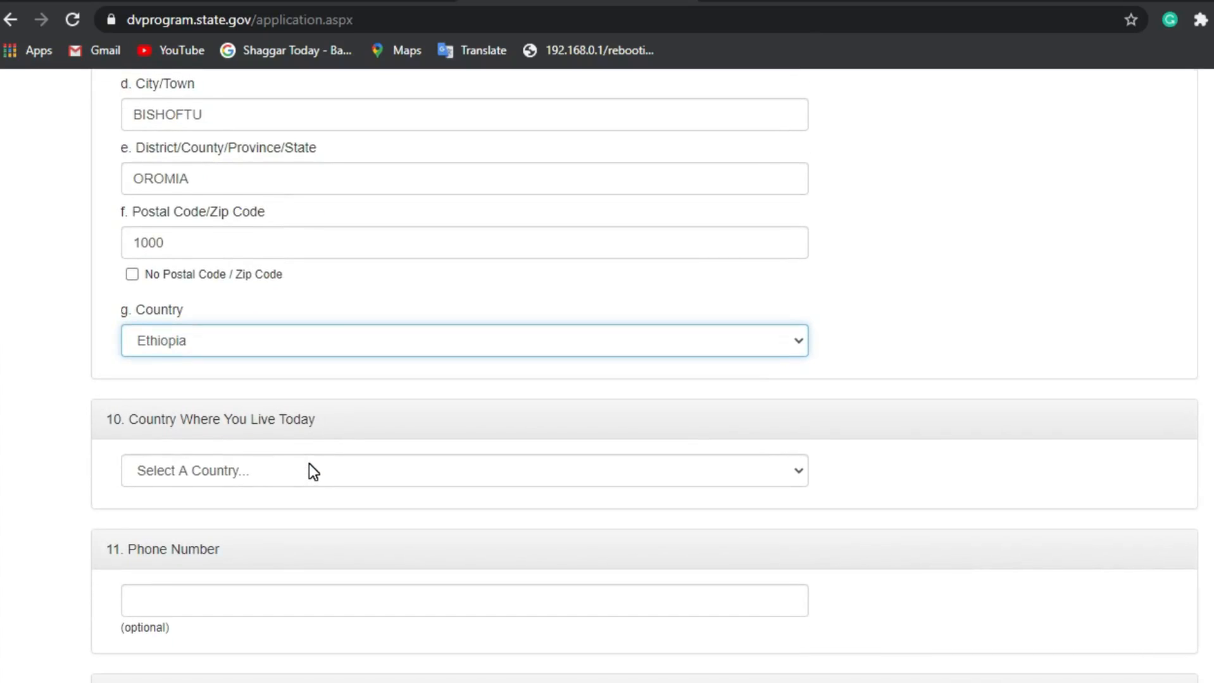
click(304, 479)
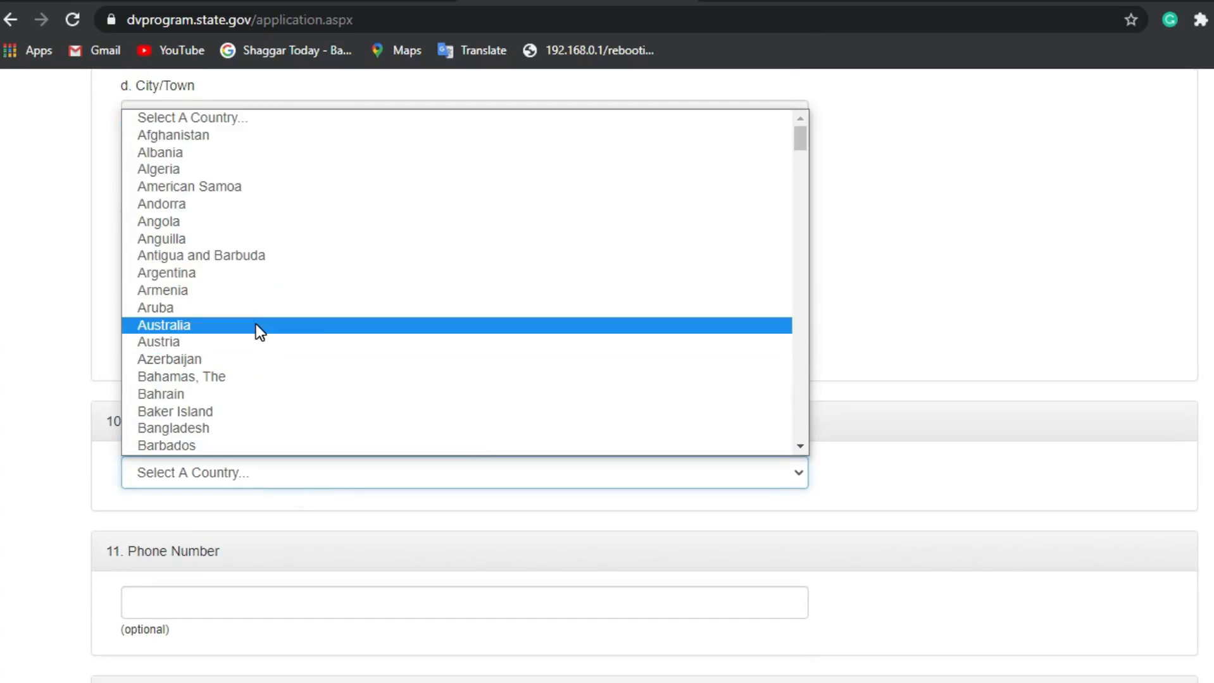
scroll(256, 324, down, 8)
scroll(175, 360, down, 2)
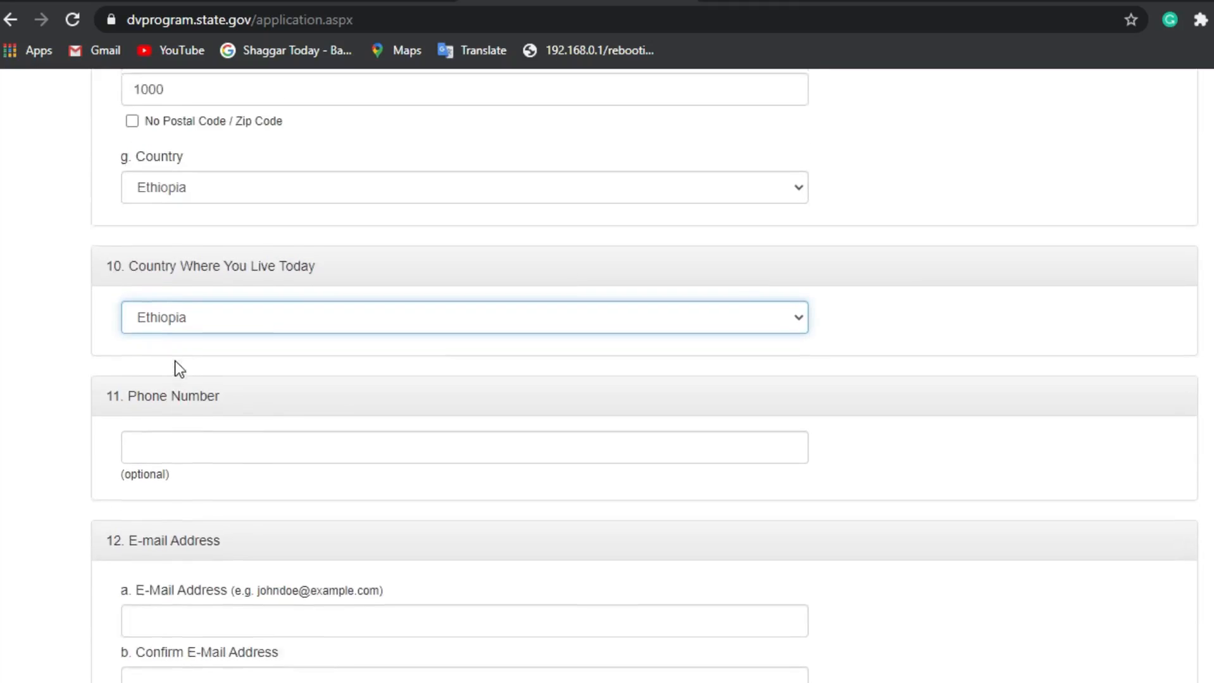
scroll(174, 360, up, 1)
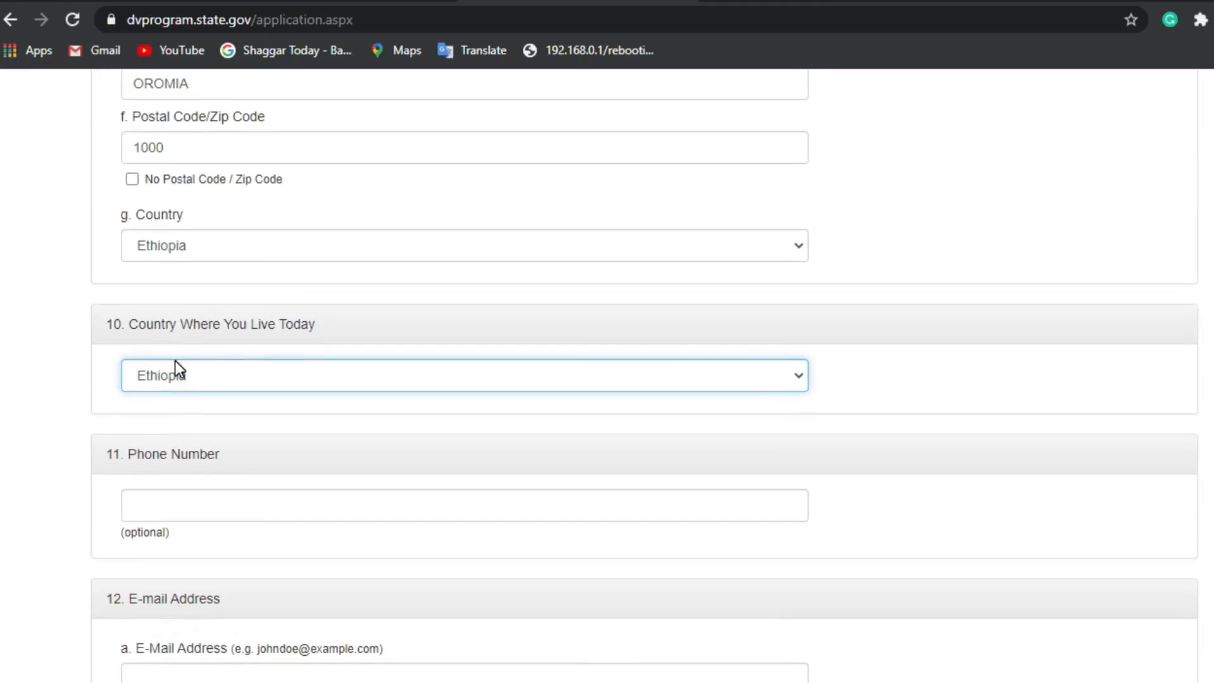
scroll(174, 360, down, 2)
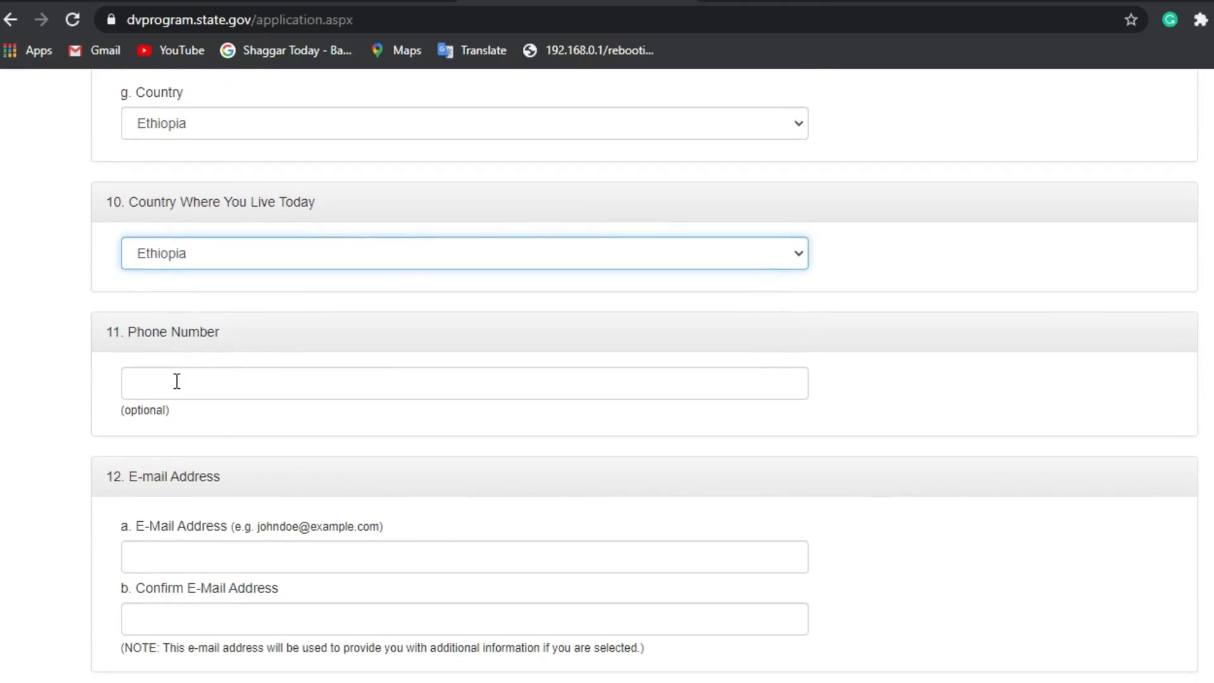
click(176, 382)
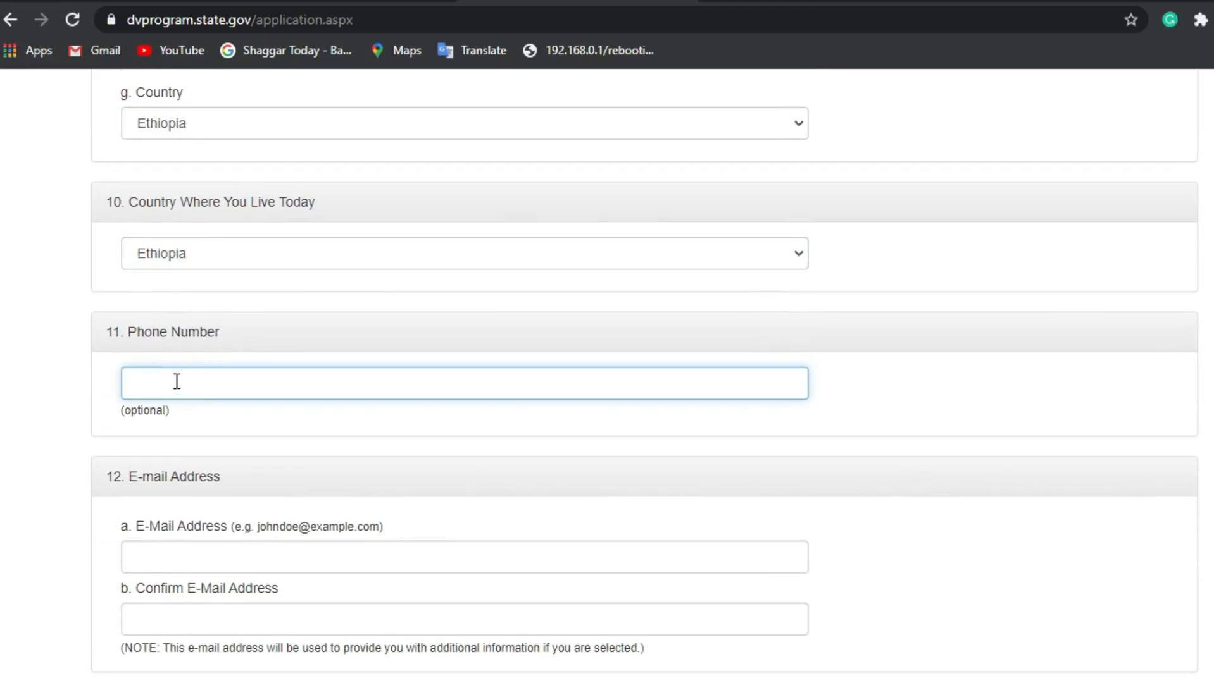
text(+251941)
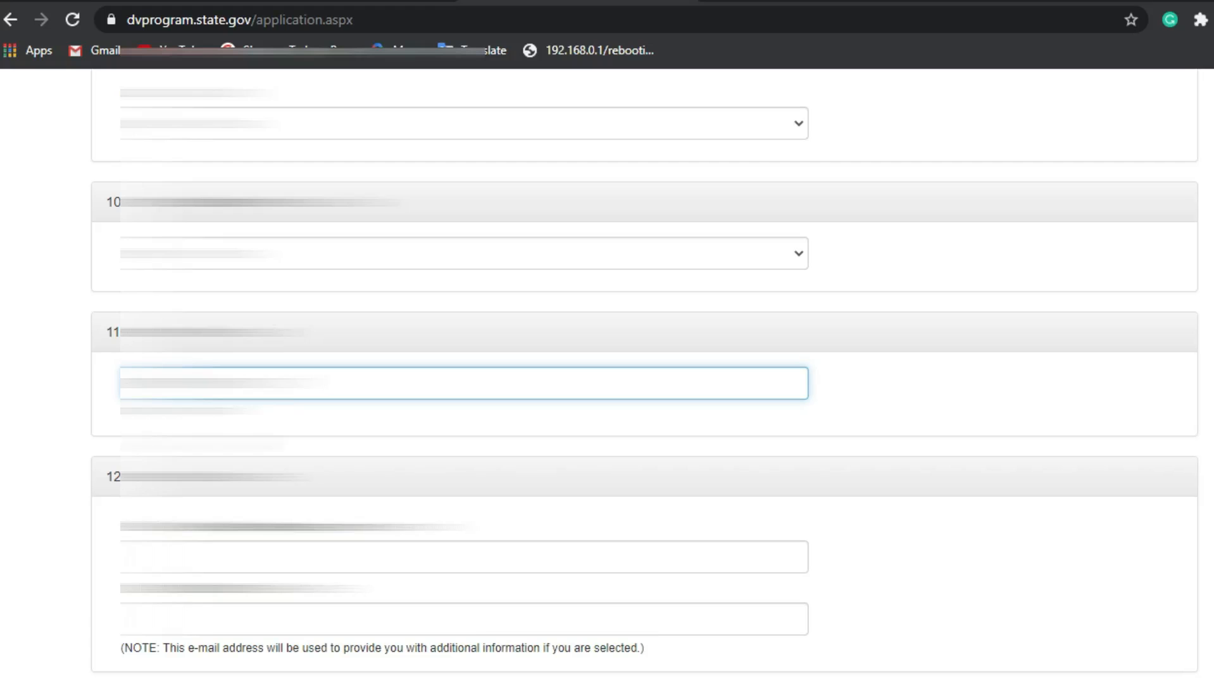
Step: Begin entering the entrant's e-mail address in the E-Mail Address field
click(219, 556)
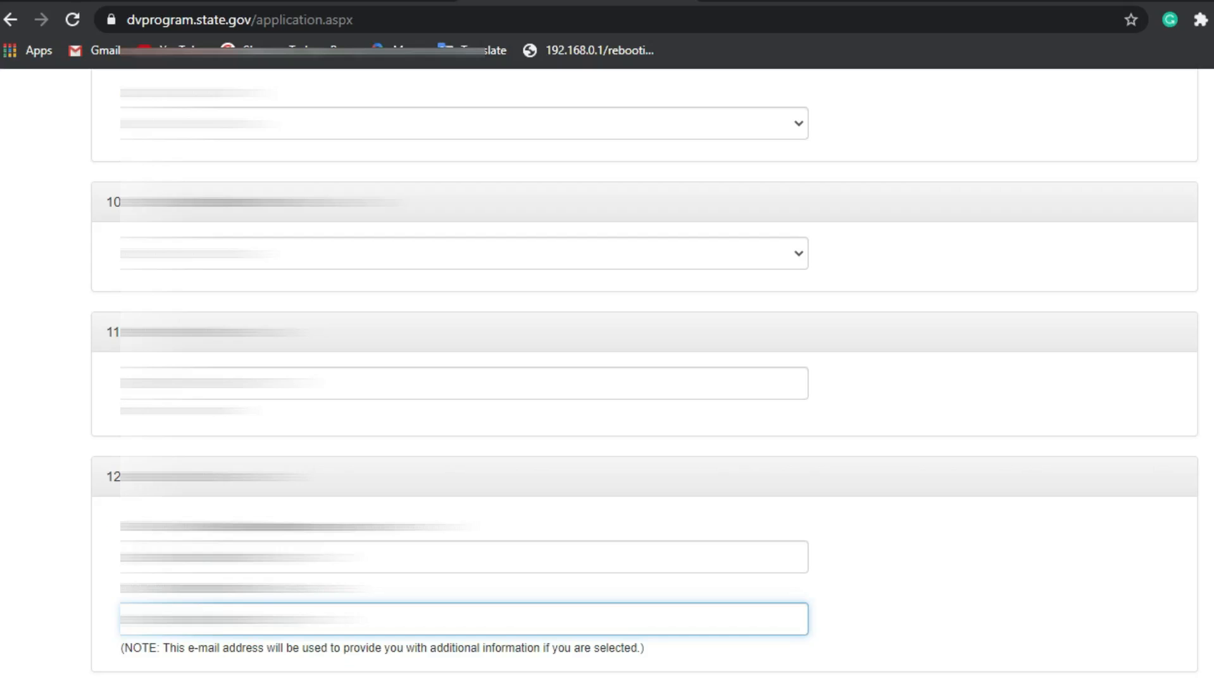
Step: Read question 13's note, highlighting the high school diploma, full course of study and vocation schools phrases
scroll(224, 551, down, 5)
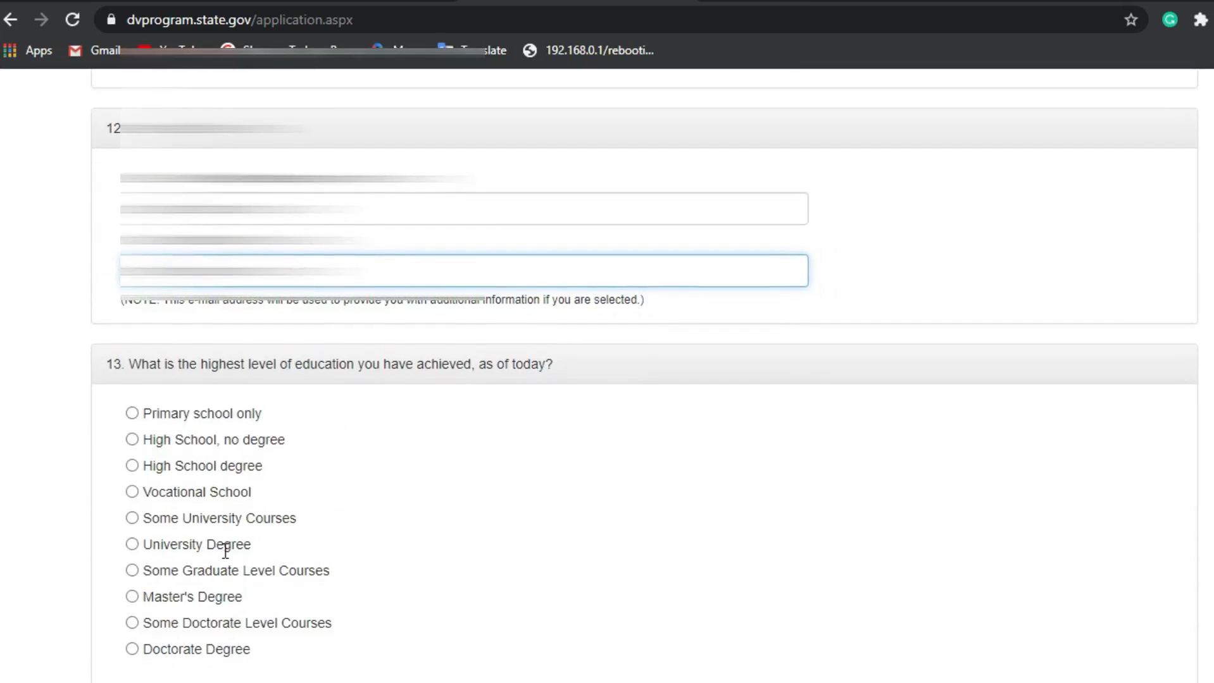
scroll(224, 551, down, 2)
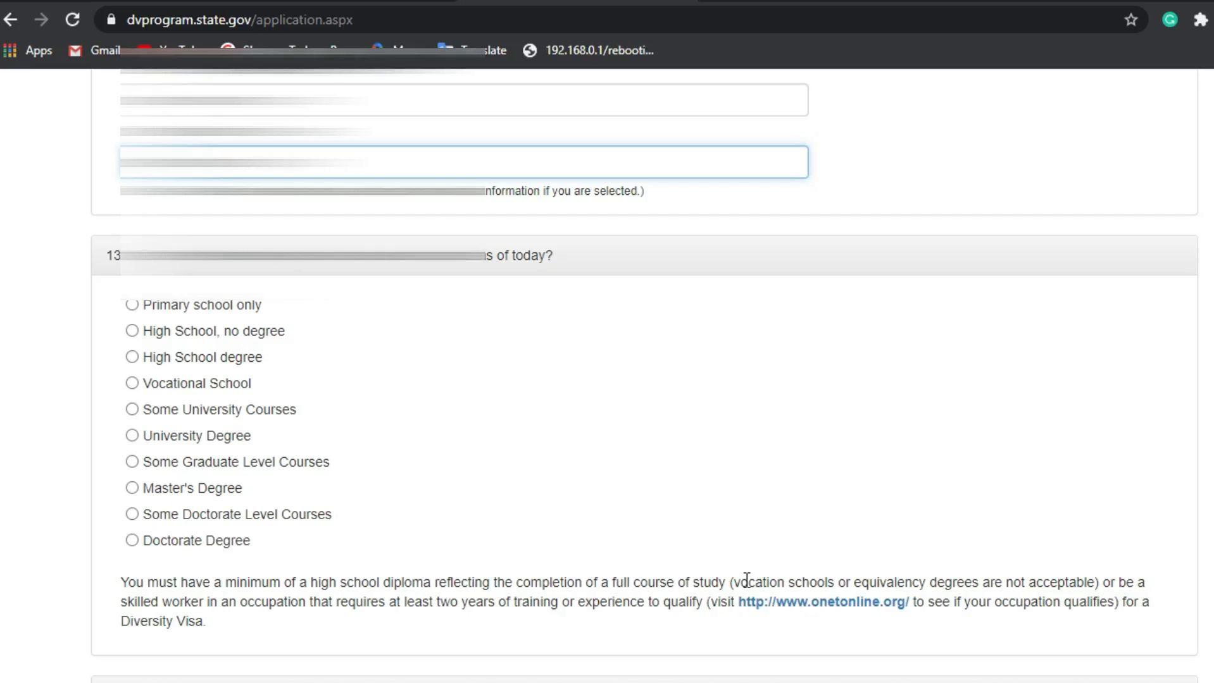
drag(740, 581, 836, 579)
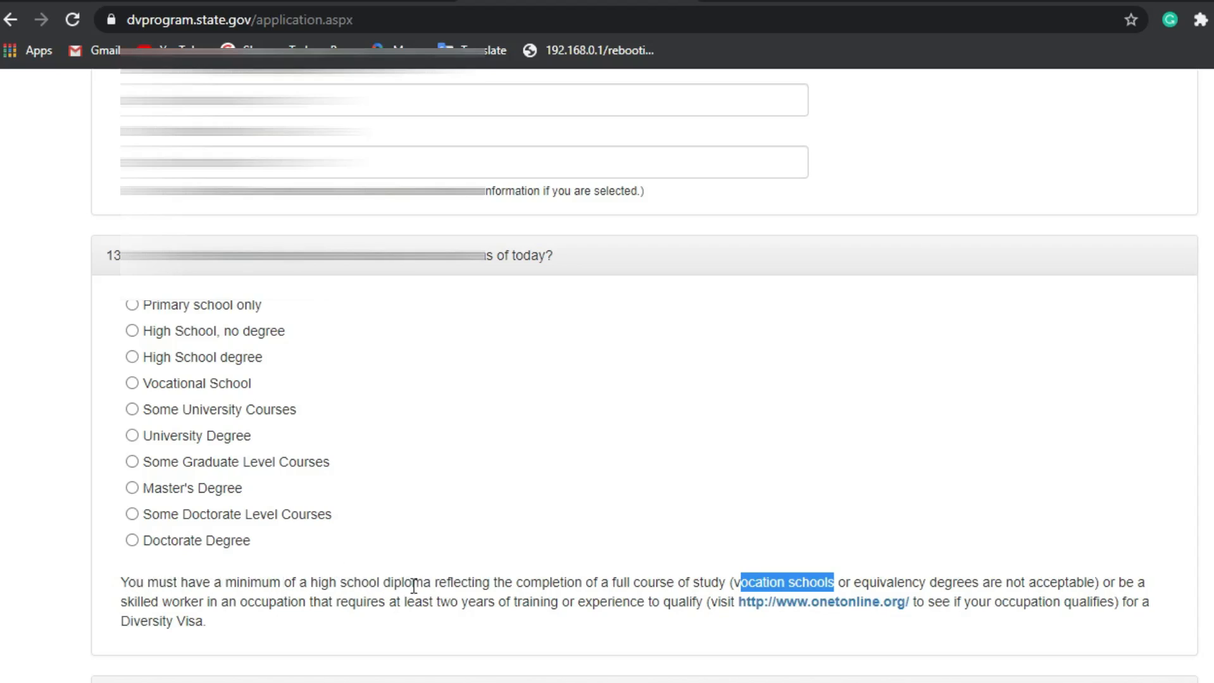
drag(430, 587, 312, 589)
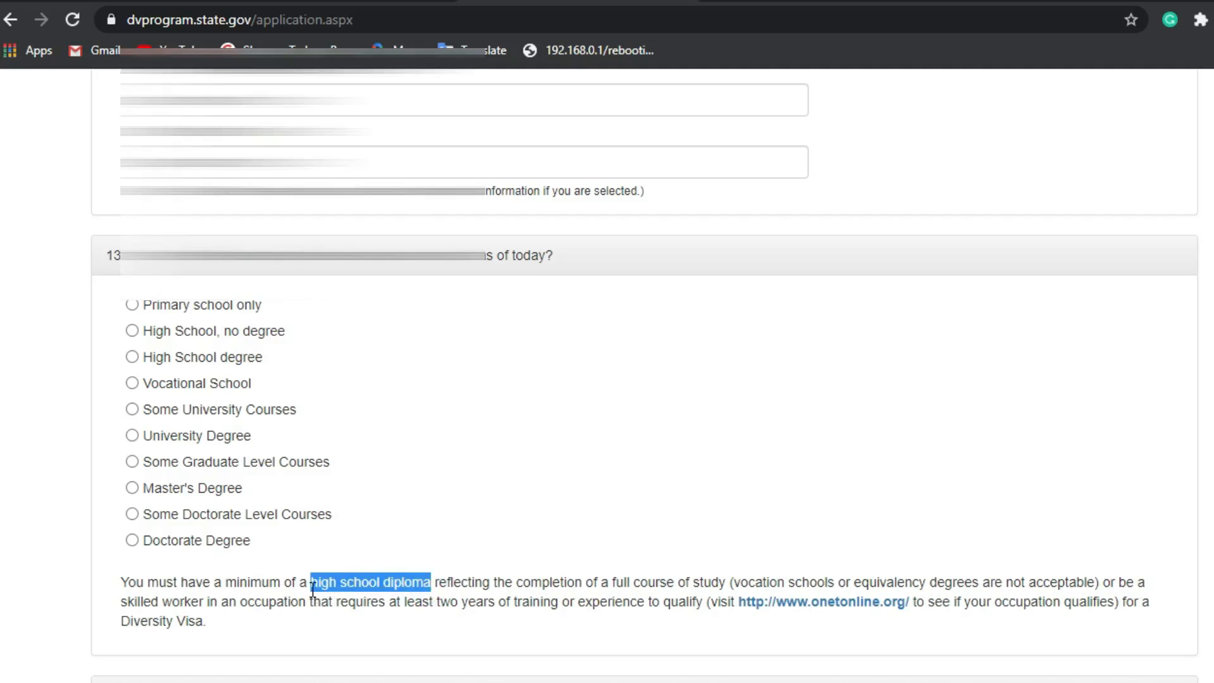
drag(432, 583, 975, 580)
click(737, 582)
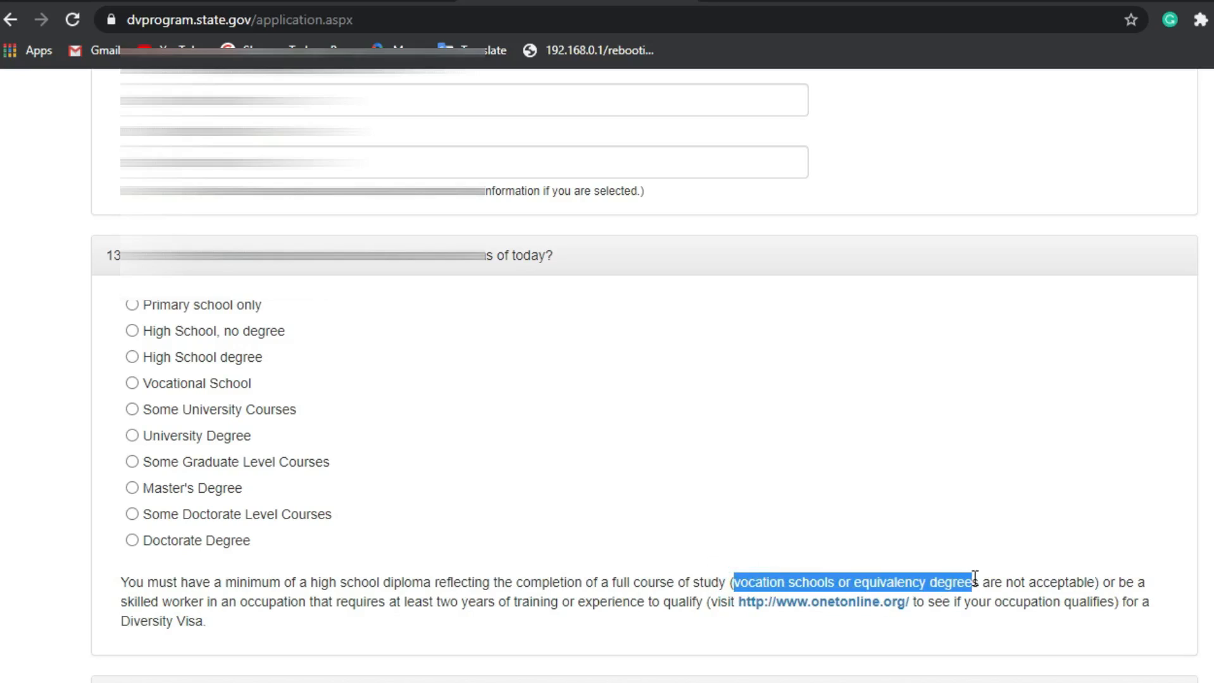
click(784, 573)
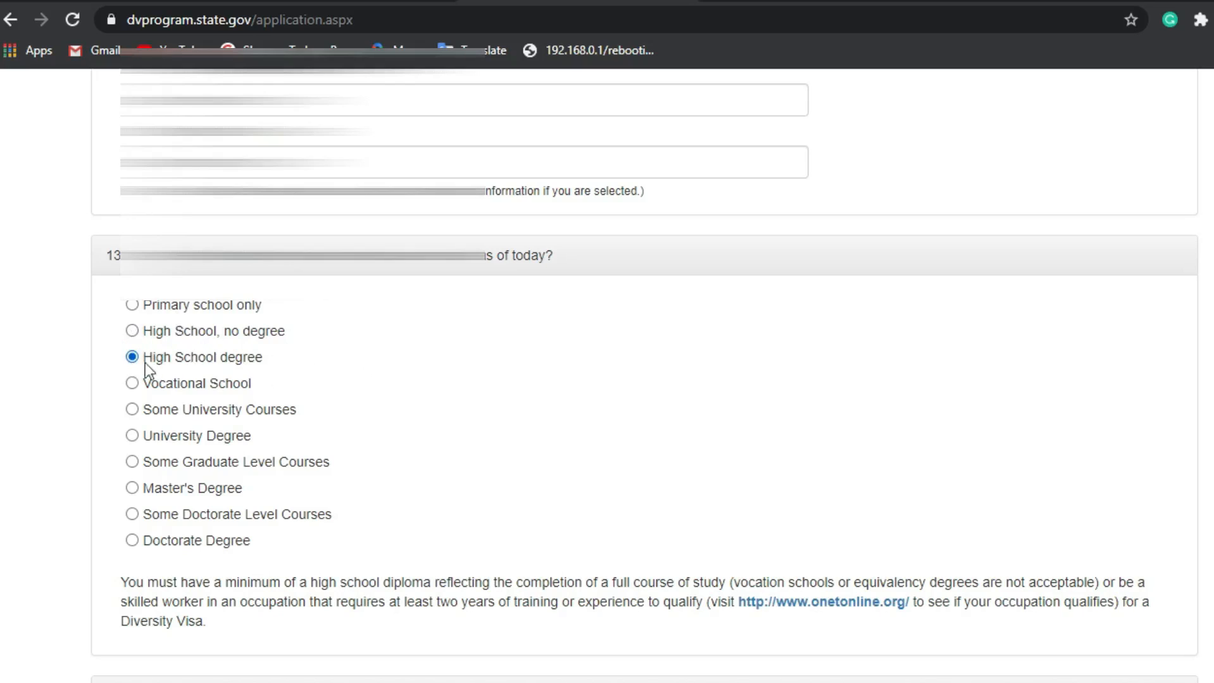
Step: Enter 0 as the Number of Children under the marital status question
scroll(112, 365, down, 2)
scroll(111, 364, down, 6)
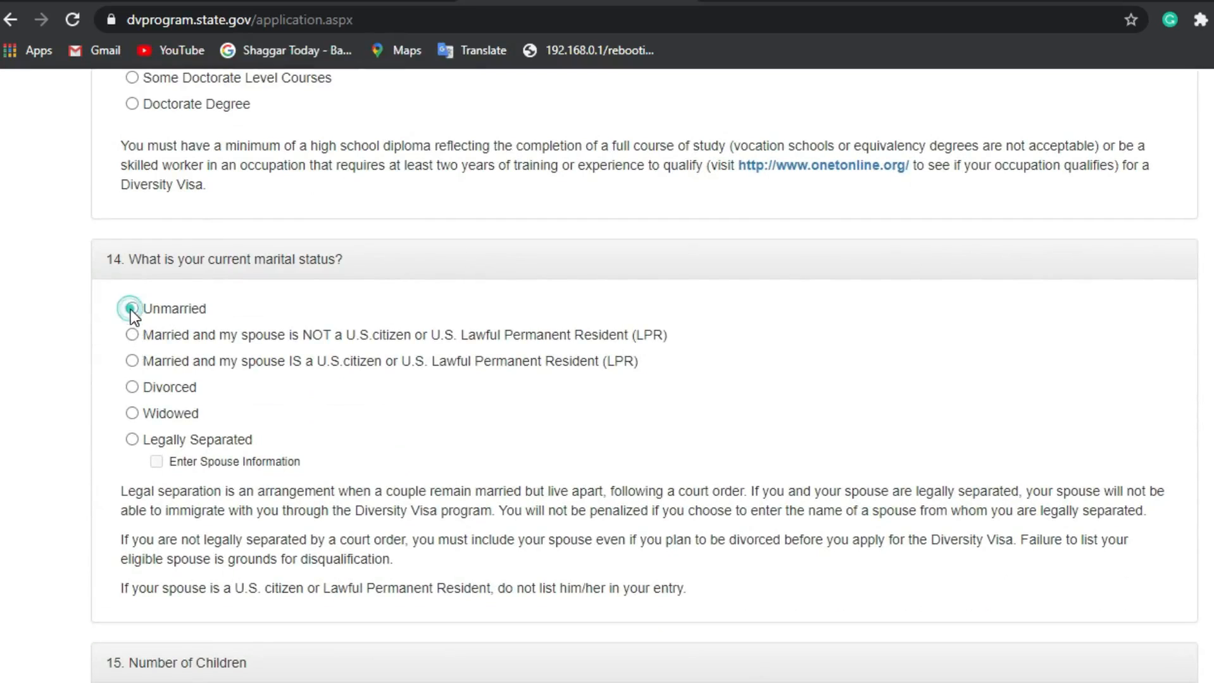
scroll(132, 310, down, 4)
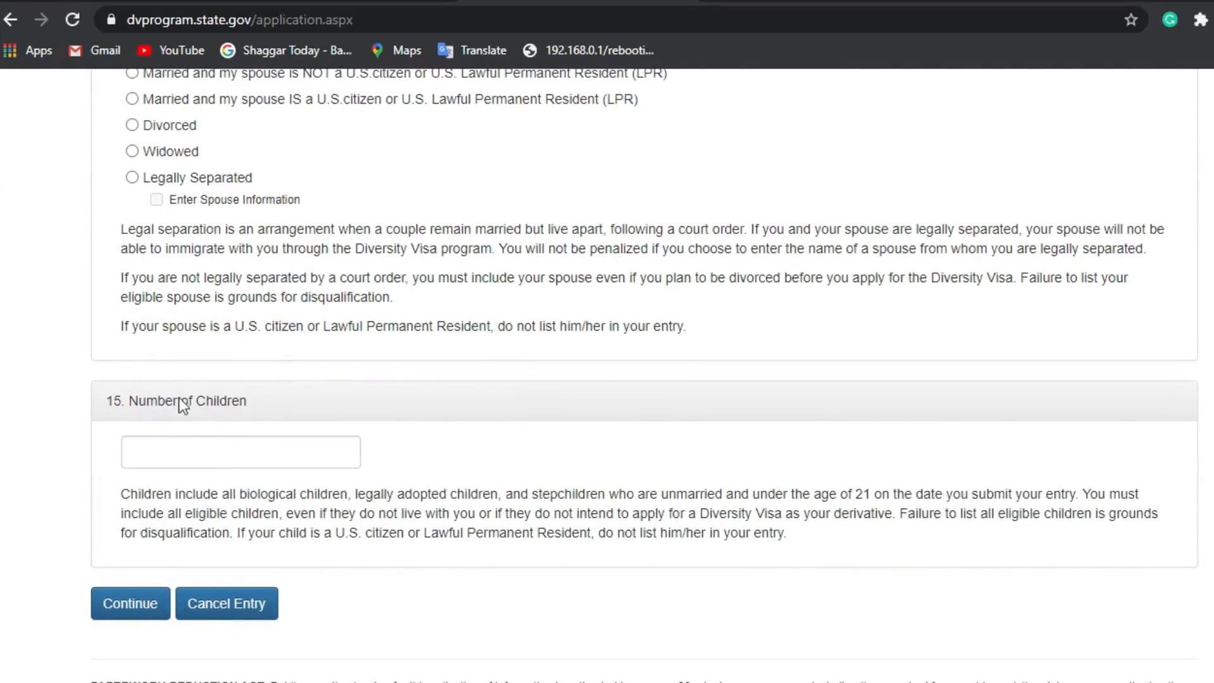
click(217, 450)
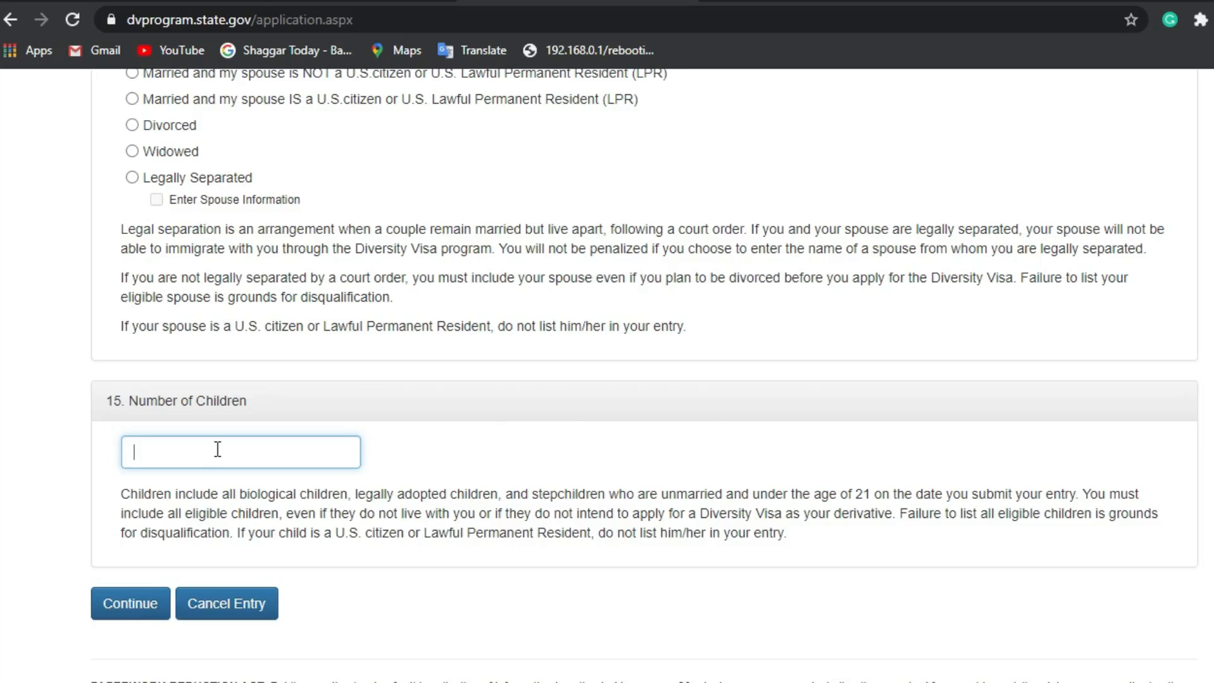
text(0)
scroll(190, 477, up, 1)
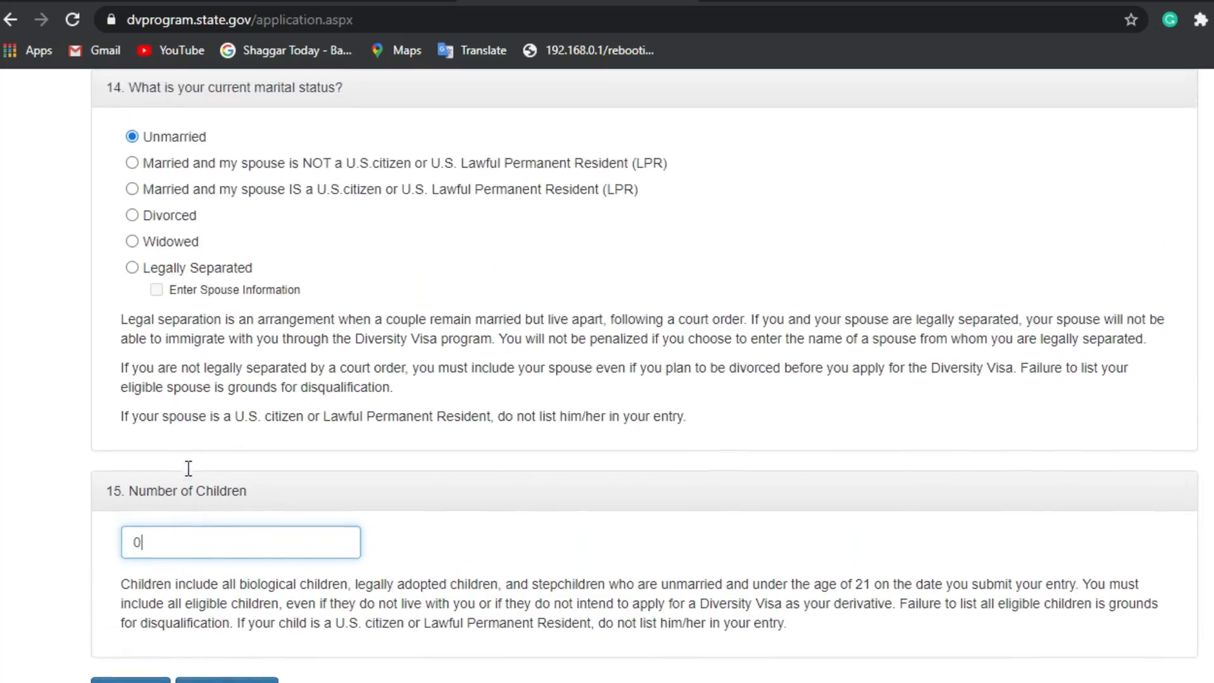
scroll(158, 500, down, 2)
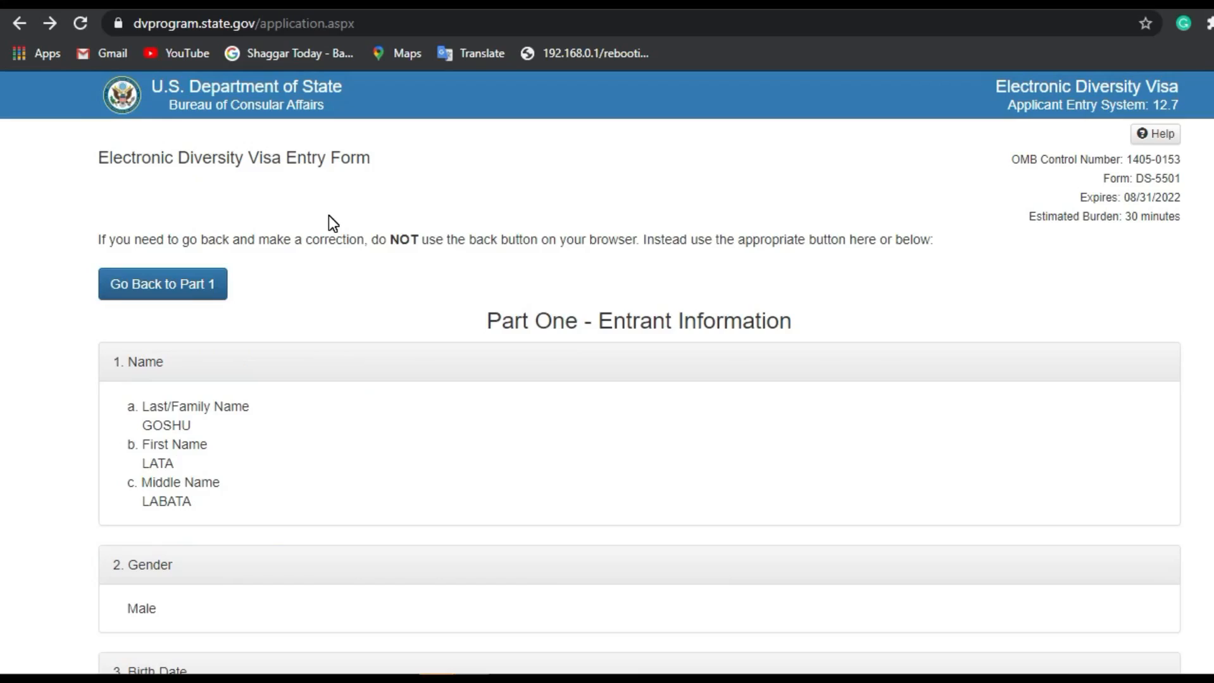
Step: Scroll to the end of the review page and submit the DV-2022 entry
scroll(327, 215, down, 1)
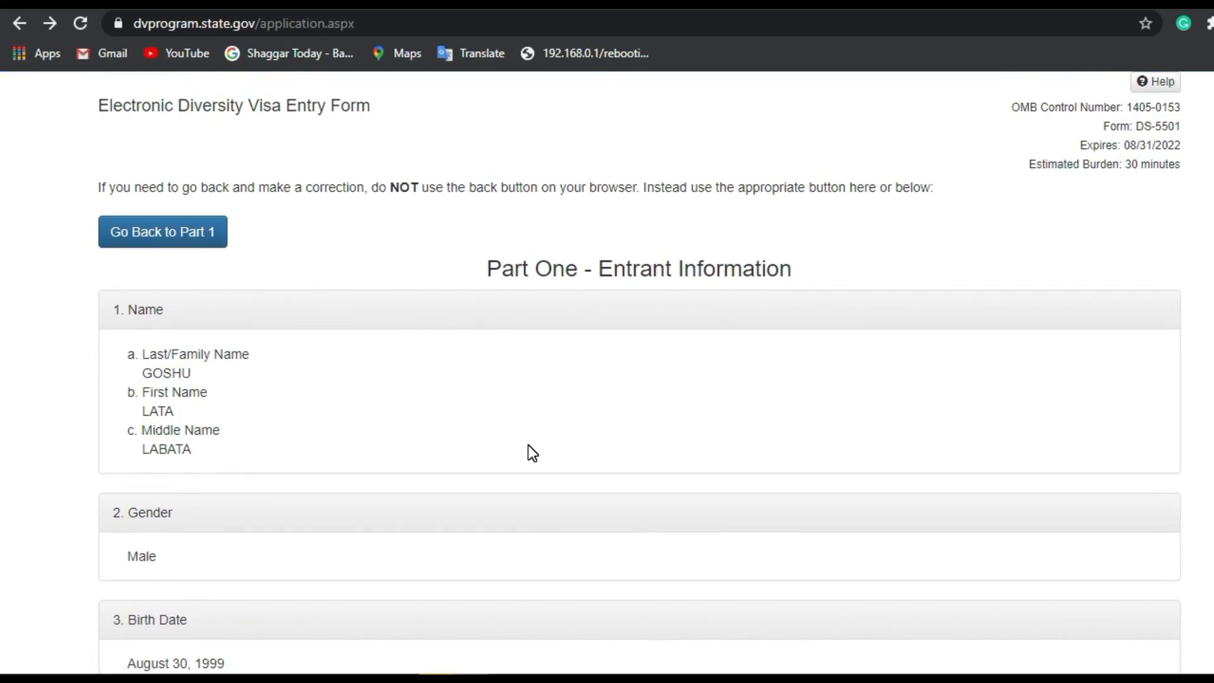
scroll(532, 453, down, 1)
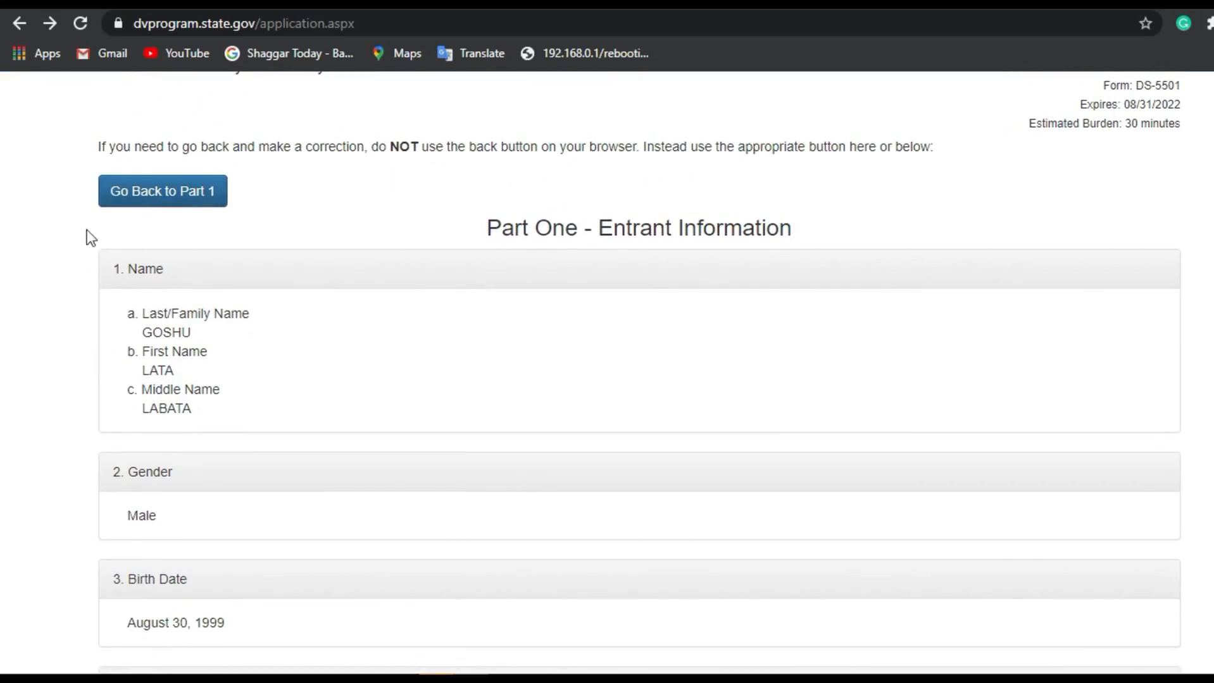
scroll(294, 193, down, 18)
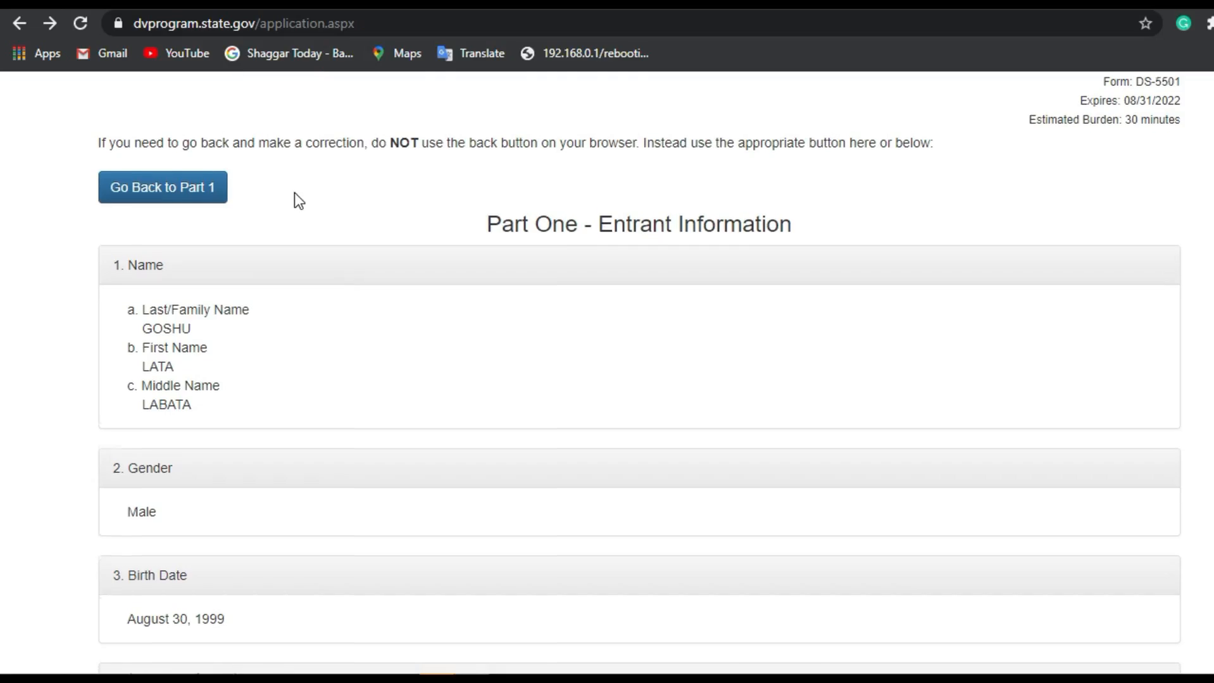
scroll(281, 109, down, 15)
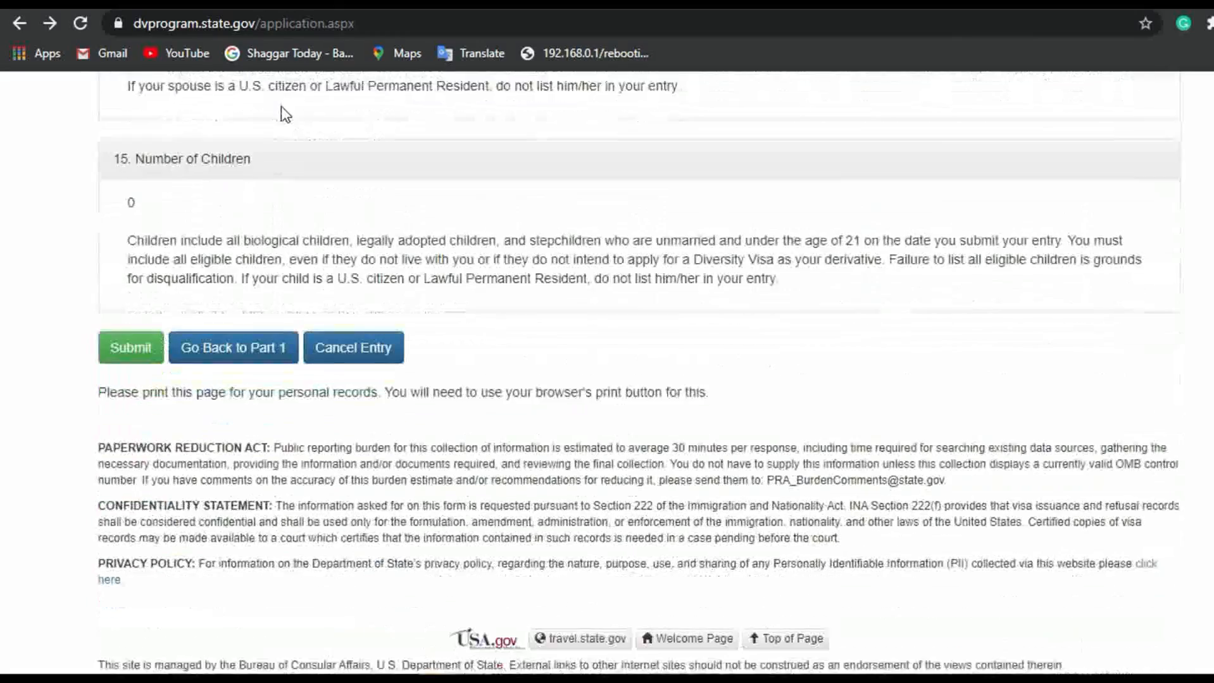
click(131, 339)
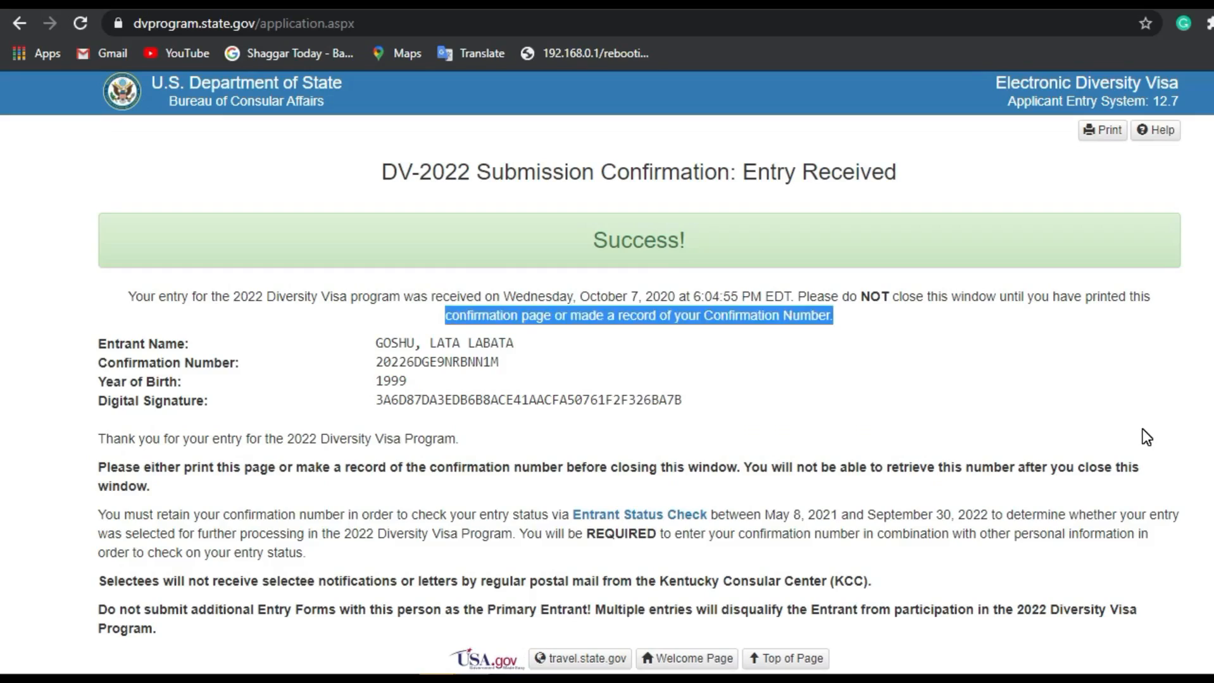